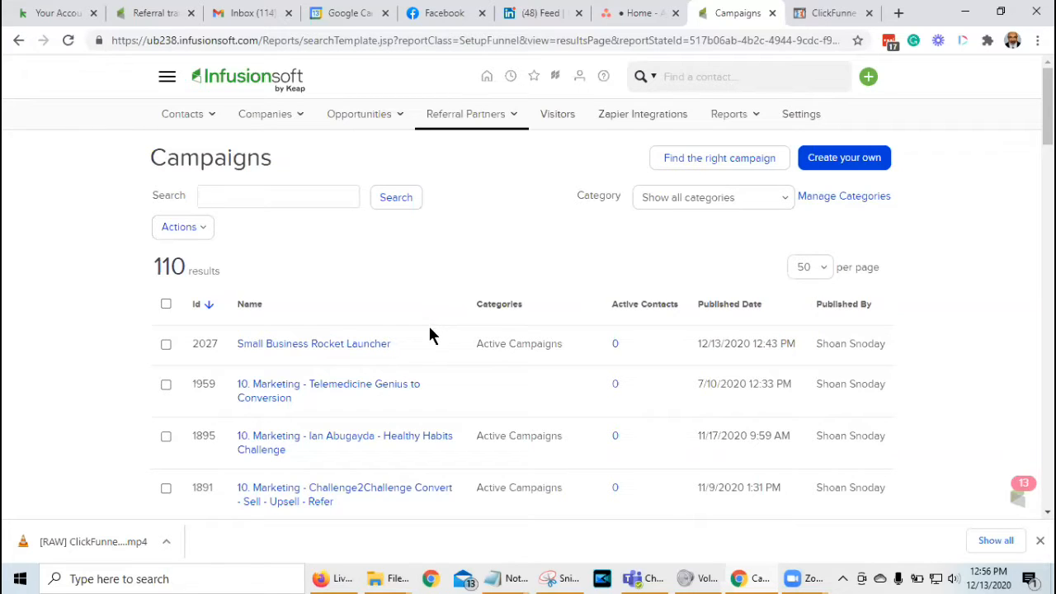
In the Small Business Rocket Launcher campaign, add a Web Form submitted goal below the tag goal and connect it to the sequence.
{"action": "left_click", "coordinate": [331, 350]}
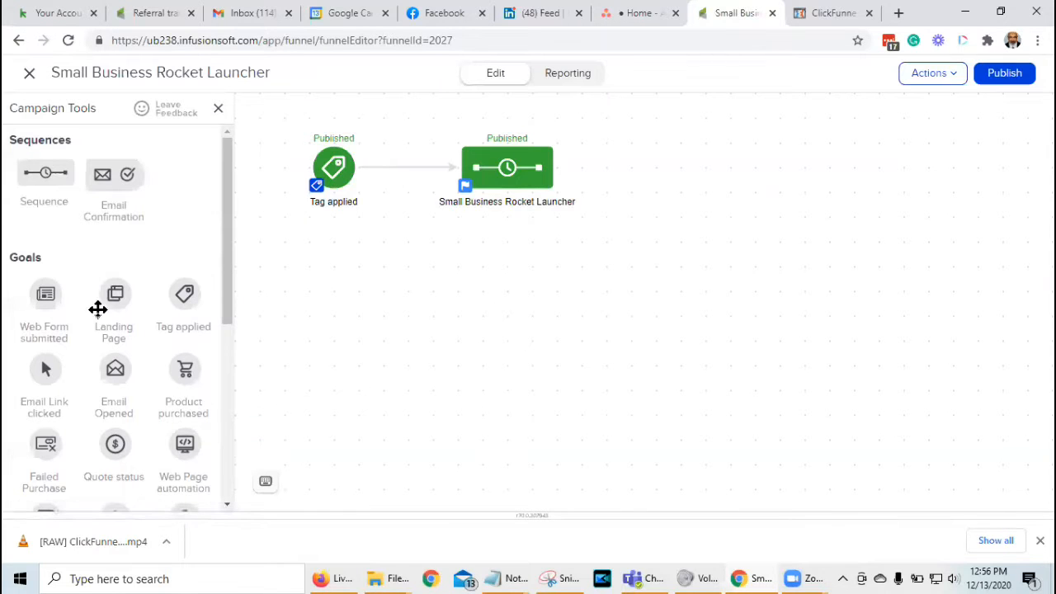
{"action": "left_click_drag", "start_coordinate": [47, 295], "coordinate": [313, 263]}
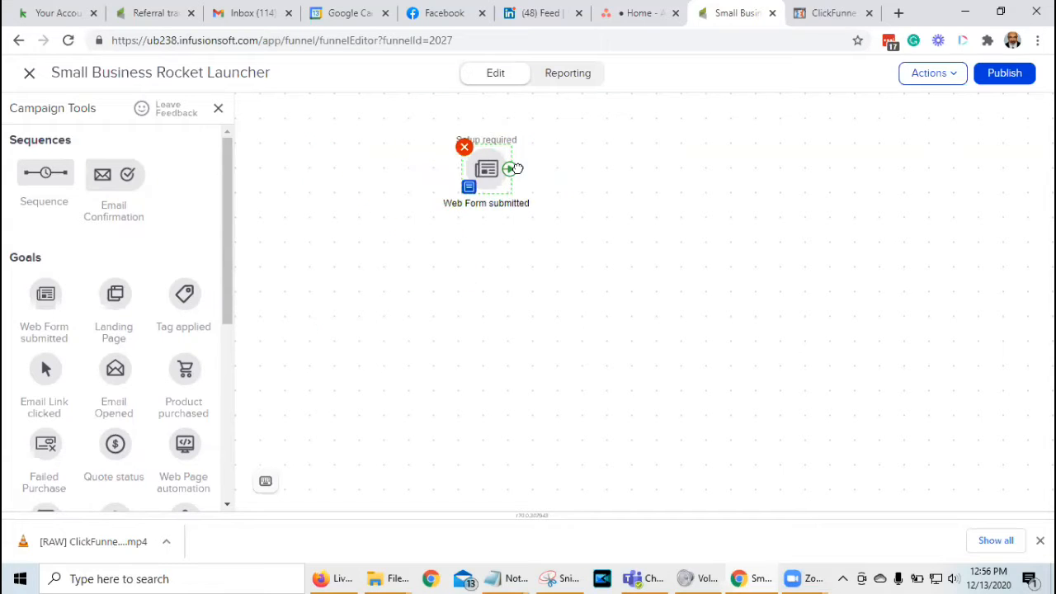
{"action": "left_click_drag", "start_coordinate": [344, 314], "coordinate": [466, 194]}
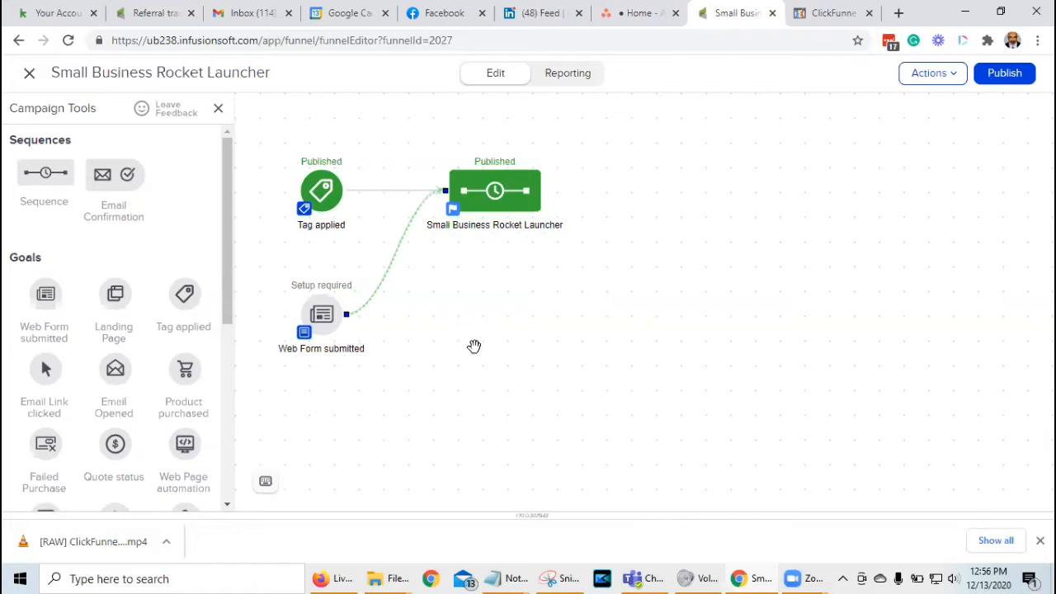
Open the new web form and make its First Name field optional.
{"action": "double_click", "coordinate": [318, 328]}
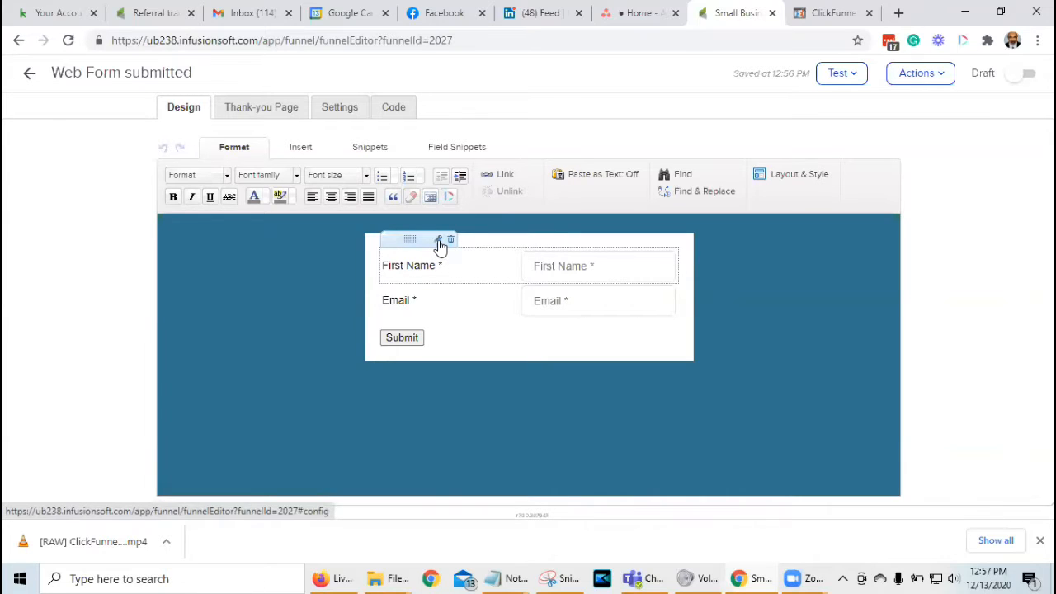
{"action": "left_click", "coordinate": [438, 241]}
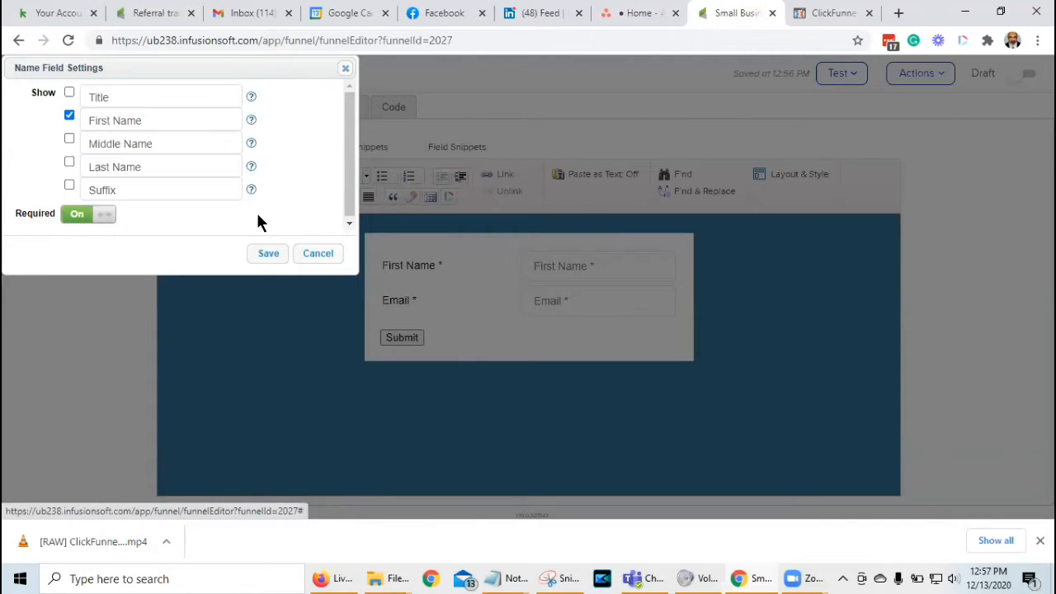
{"action": "left_click", "coordinate": [77, 218]}
{"action": "left_click", "coordinate": [266, 253]}
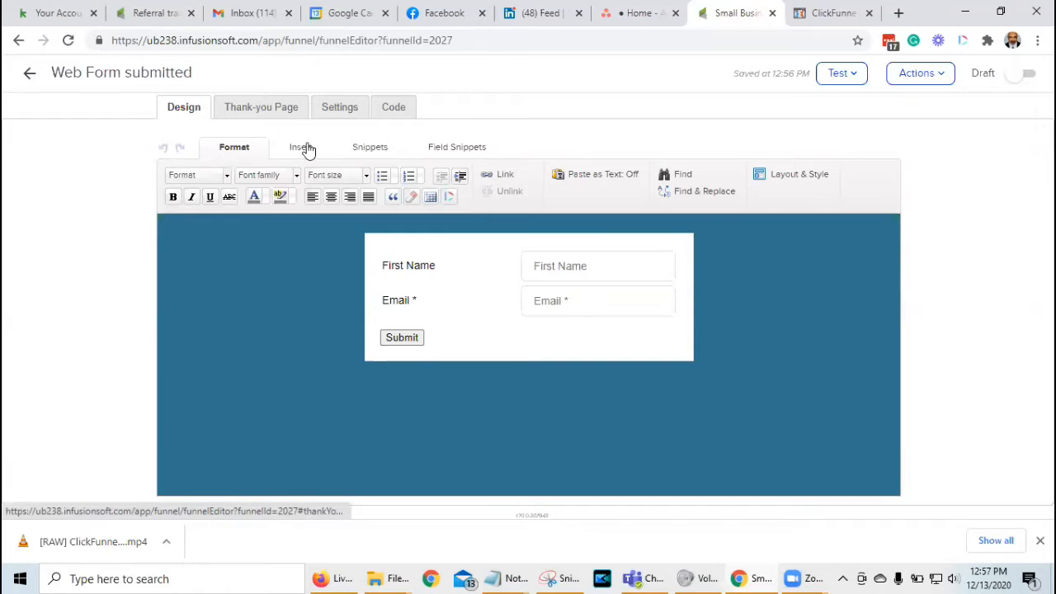
{"action": "left_click", "coordinate": [283, 107]}
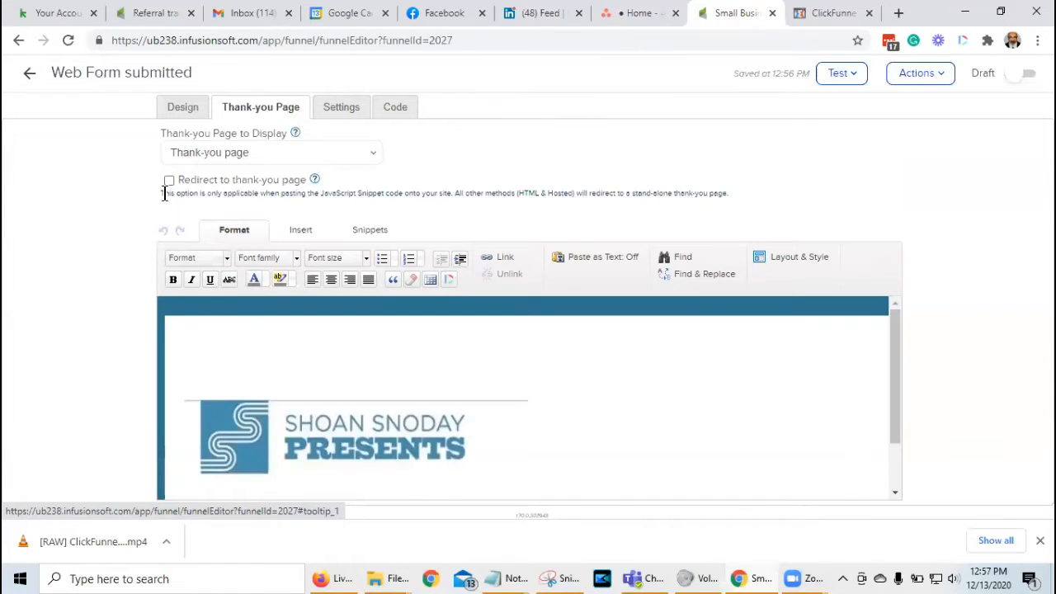
{"action": "left_click", "coordinate": [221, 152]}
{"action": "left_click", "coordinate": [214, 188]}
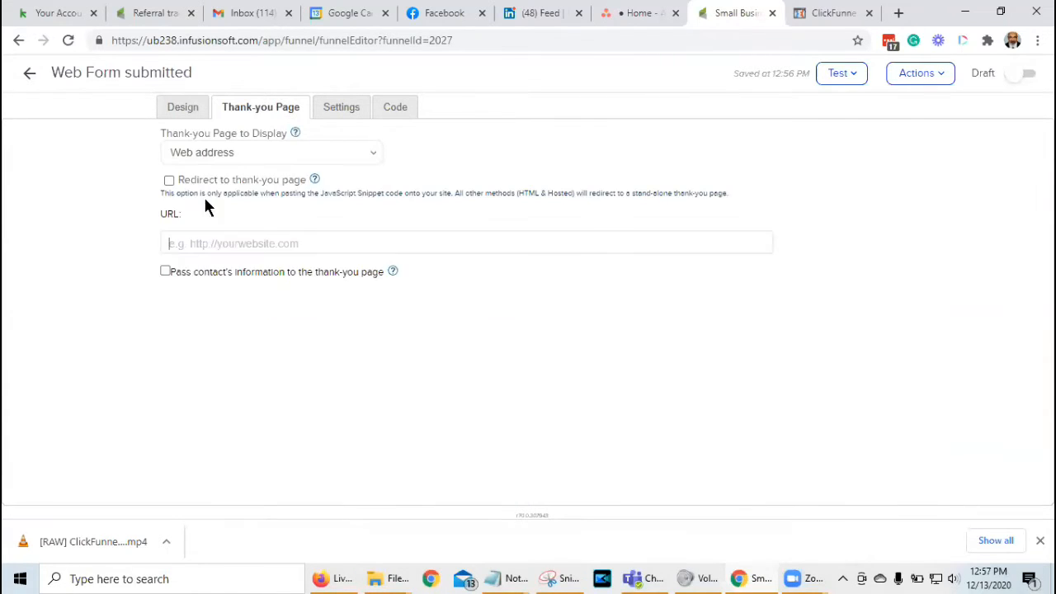
{"action": "left_click", "coordinate": [246, 243]}
{"action": "type", "text": "www.msn.c"}
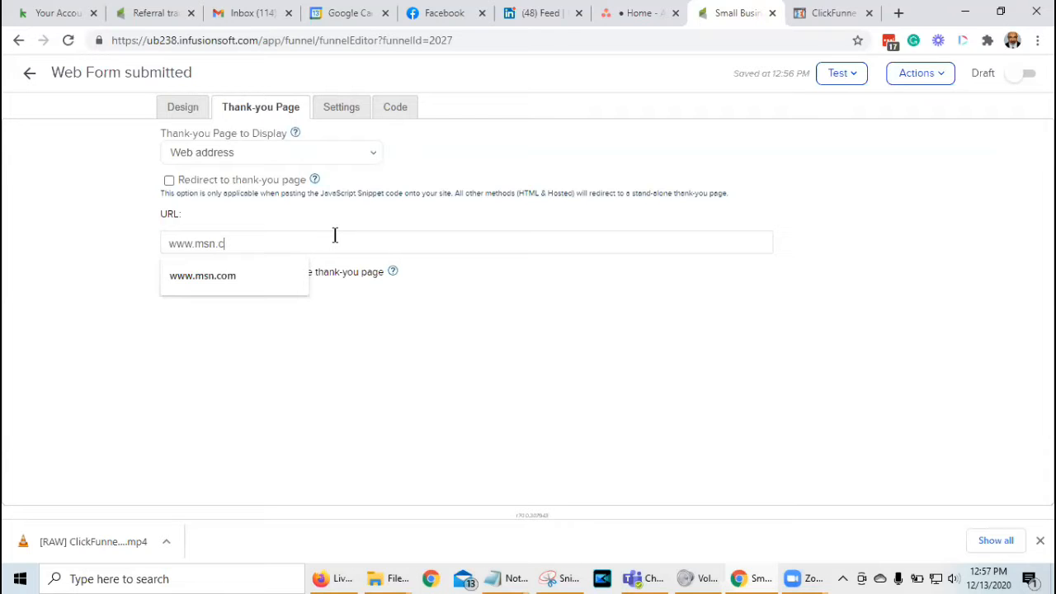
{"action": "key", "text": "Down"}
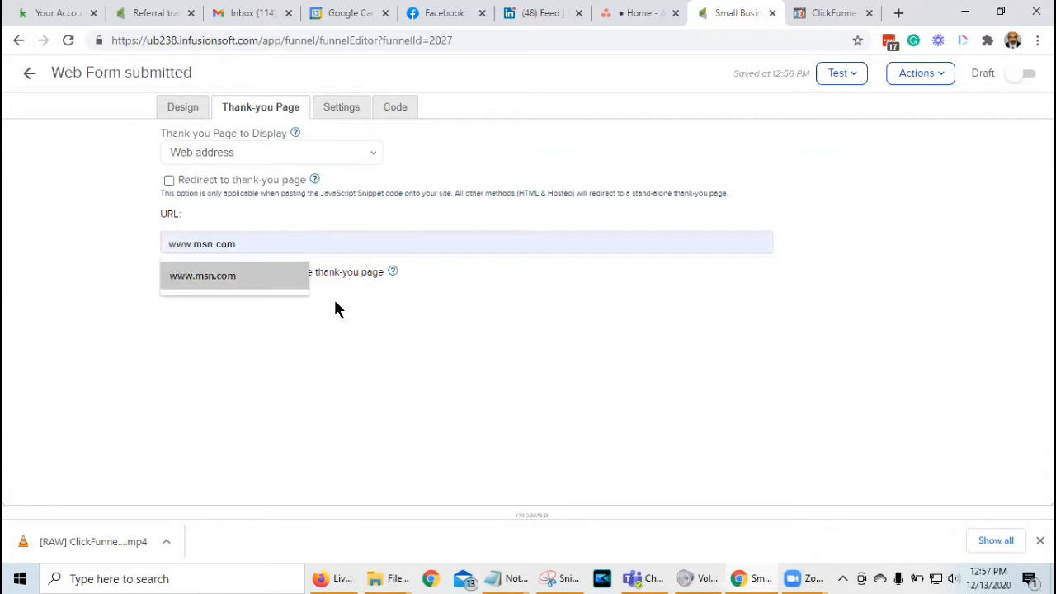
{"action": "left_click", "coordinate": [245, 285]}
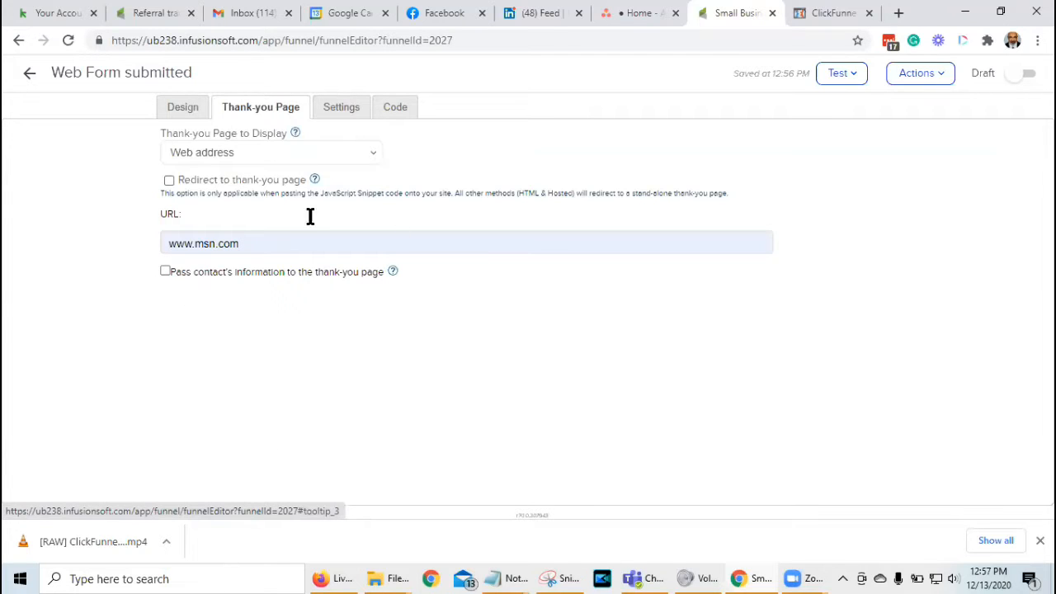
Turn off Google reCAPTCHA spambot detection for the form and display its code as styled HTML Code.
{"action": "left_click", "coordinate": [339, 110]}
{"action": "left_click", "coordinate": [164, 287]}
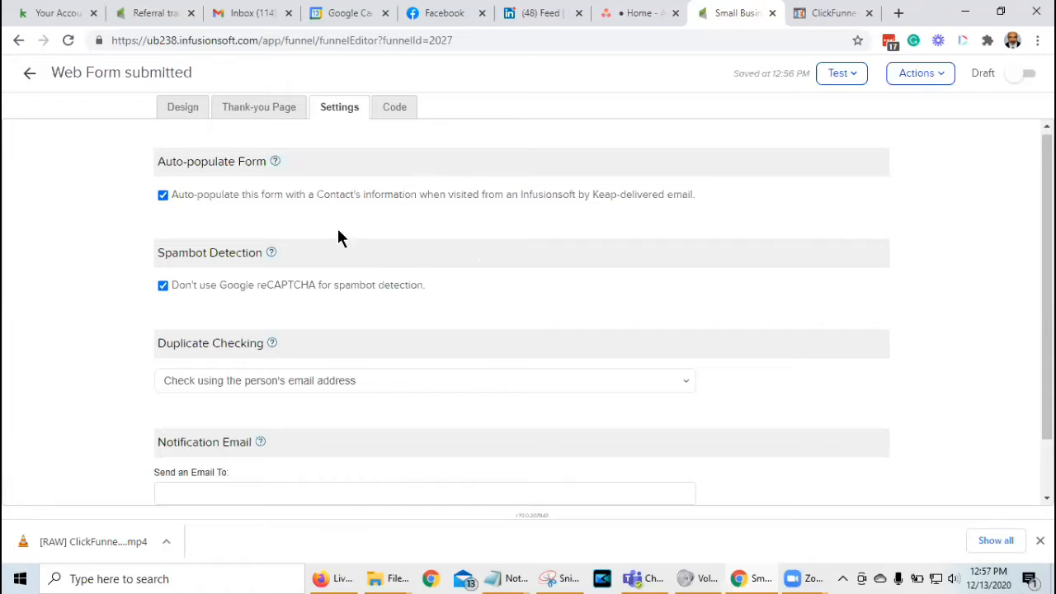
{"action": "left_click", "coordinate": [396, 109]}
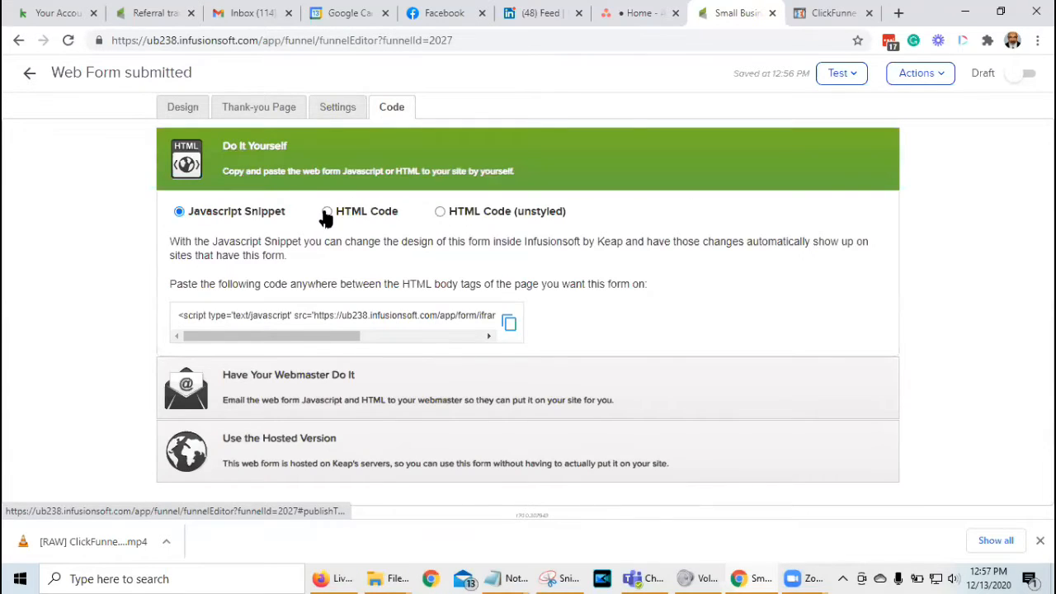
{"action": "left_click", "coordinate": [326, 212]}
Switch to the second untitled Notepad window, clear its text and start a new document without saving the old one.
{"action": "mouse_move", "coordinate": [510, 580]}
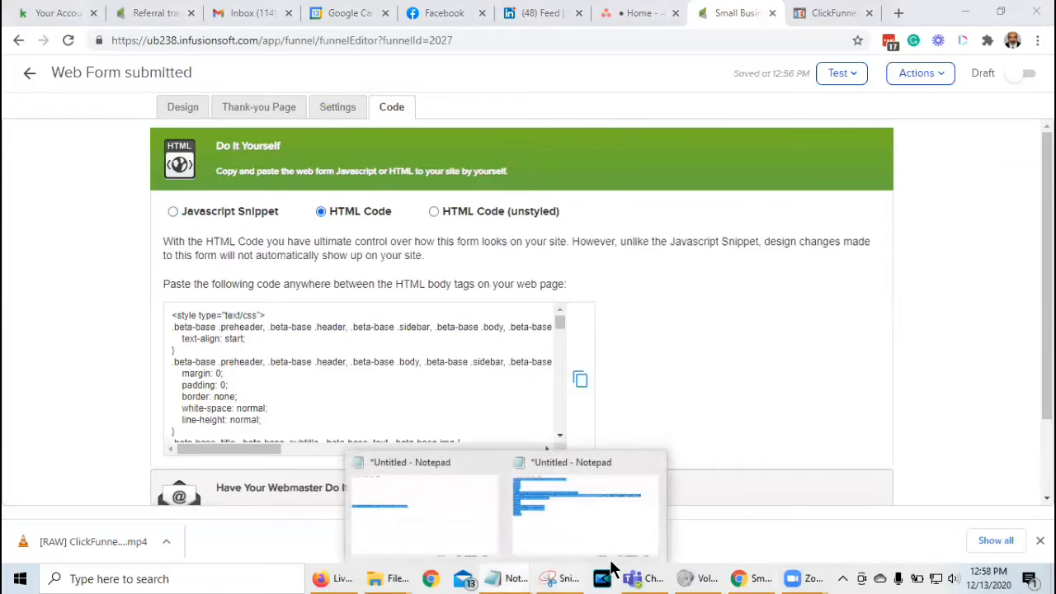
{"action": "left_click", "coordinate": [594, 531]}
{"action": "key", "text": "Delete"}
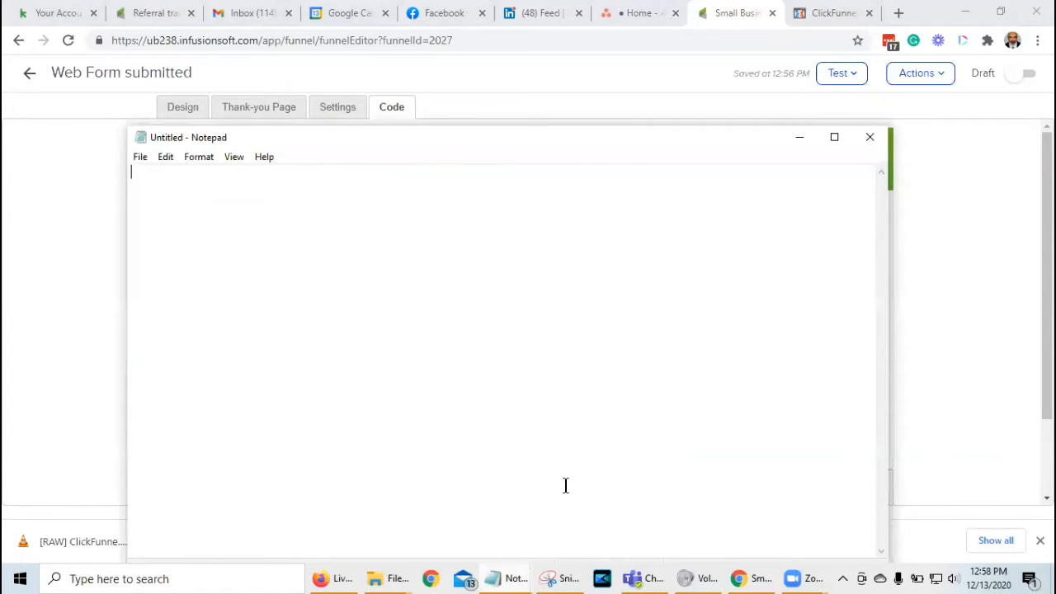
{"action": "key", "text": "Return"}
{"action": "key", "text": "Return"}
{"action": "left_click", "coordinate": [142, 161]}
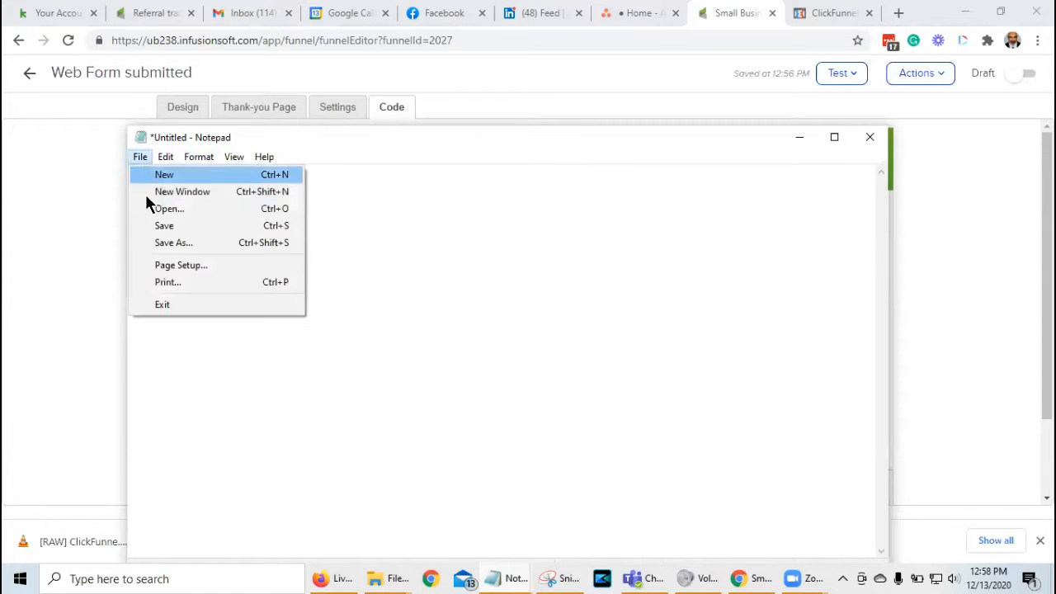
{"action": "left_click", "coordinate": [158, 175]}
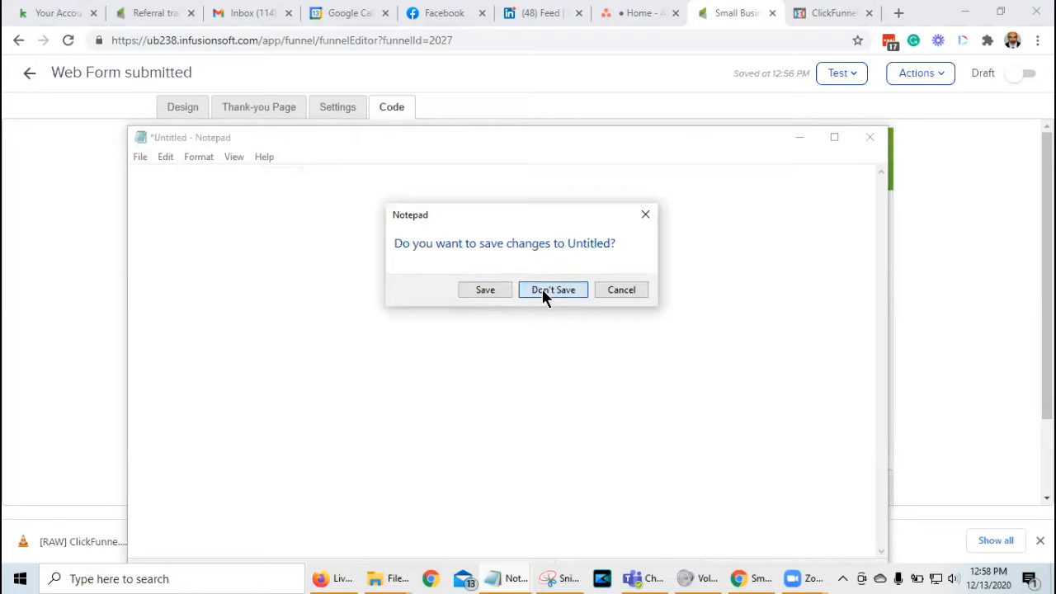
{"action": "left_click", "coordinate": [542, 289]}
Copy the web form's HTML code from the browser and paste it into the blank Notepad document.
{"action": "left_click", "coordinate": [52, 317]}
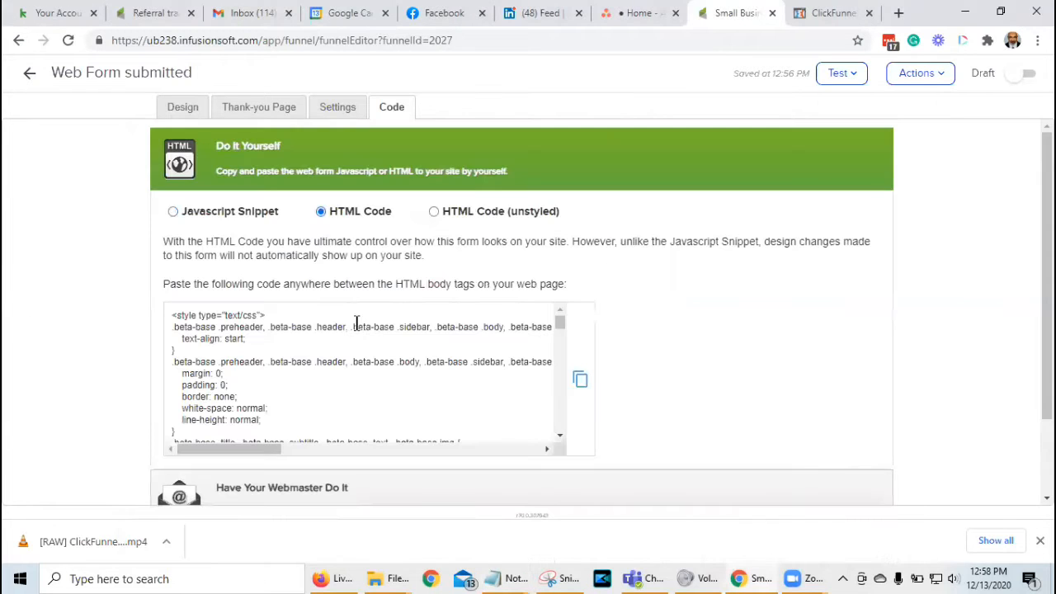
{"action": "left_click", "coordinate": [580, 380]}
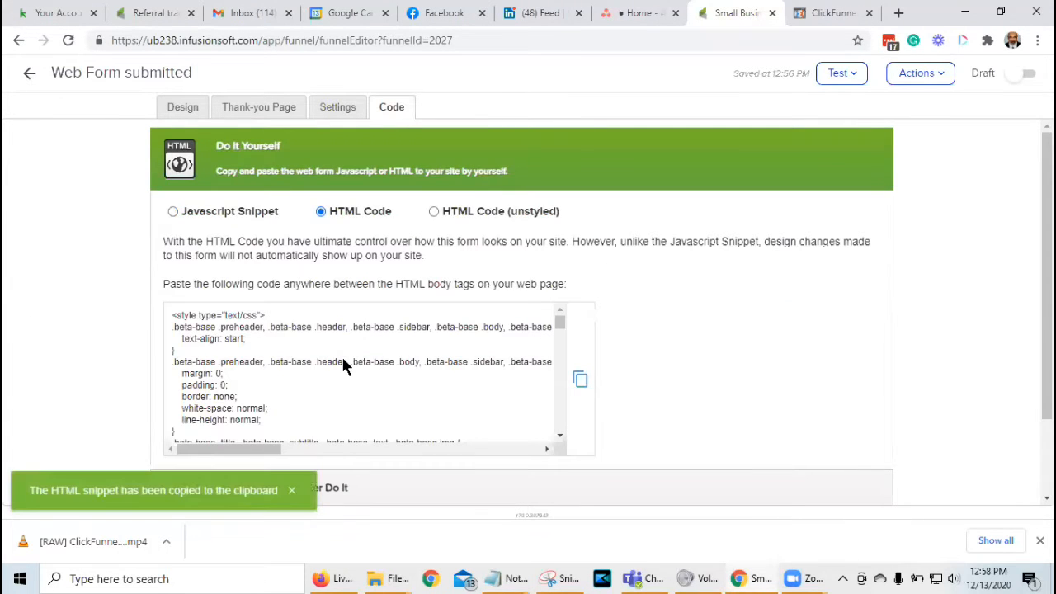
{"action": "left_click", "coordinate": [504, 579]}
{"action": "left_click", "coordinate": [615, 474]}
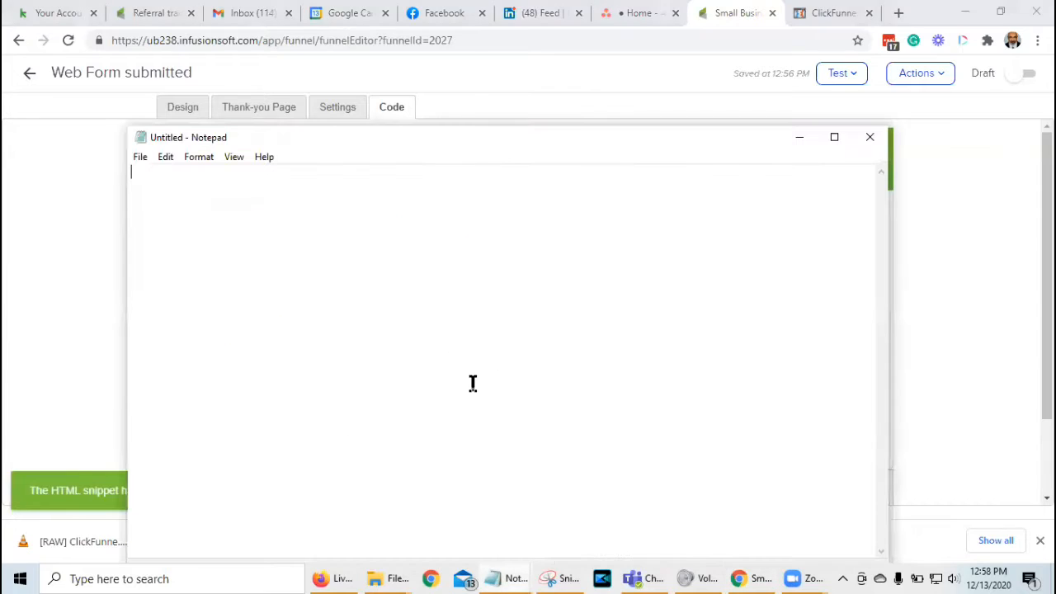
{"action": "key", "text": "Return"}
{"action": "key", "text": "ctrl+v"}
Search the pasted code from the beginning for the word "script", keeping the Find dialog clear of the code.
{"action": "scroll", "coordinate": [525, 394], "scroll_direction": "up", "scroll_amount": 8}
{"action": "scroll", "coordinate": [525, 393], "scroll_direction": "up", "scroll_amount": 15}
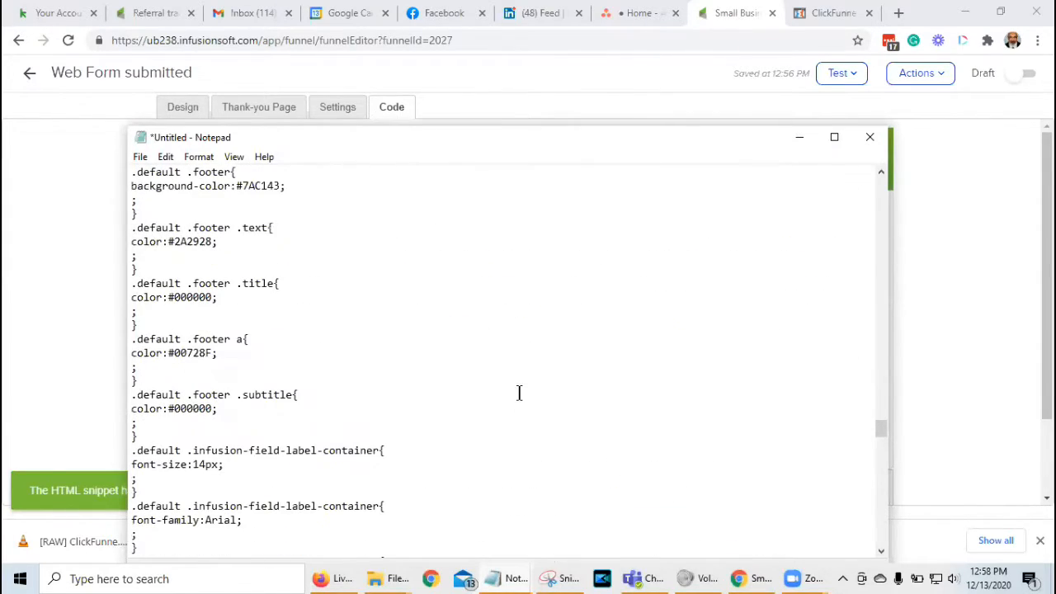
{"action": "left_click_drag", "start_coordinate": [880, 430], "coordinate": [844, 177]}
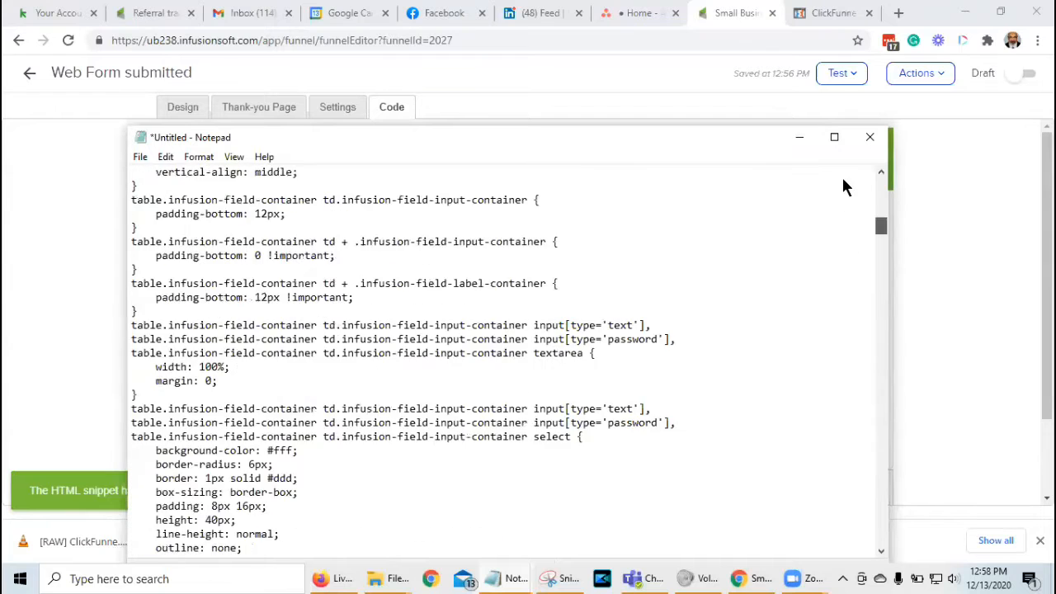
{"action": "left_click", "coordinate": [137, 175]}
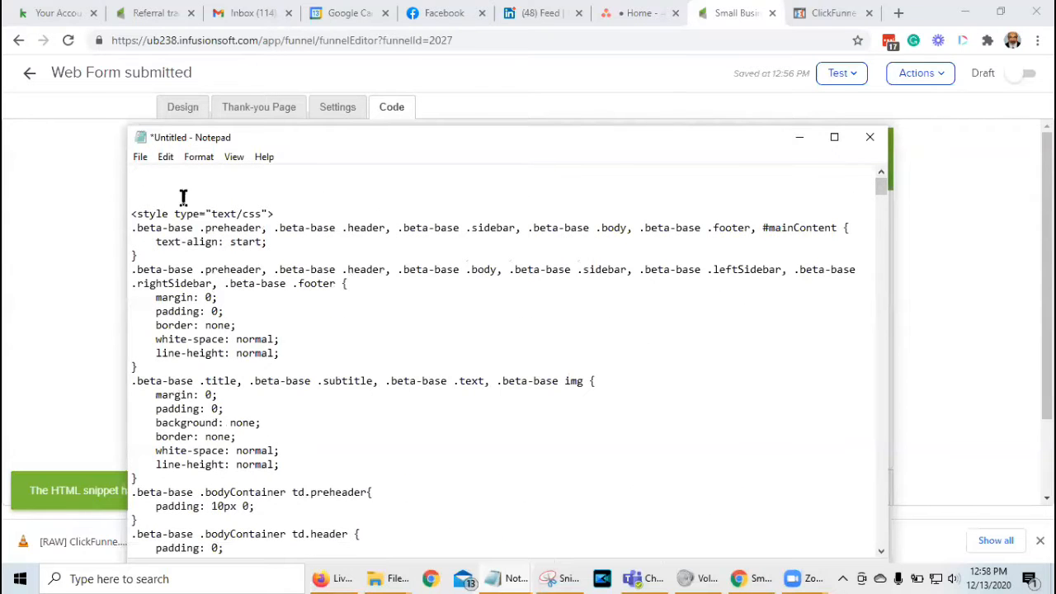
{"action": "key", "text": "ctrl+f"}
{"action": "type", "text": "sw"}
{"action": "key", "text": "BackSpace"}
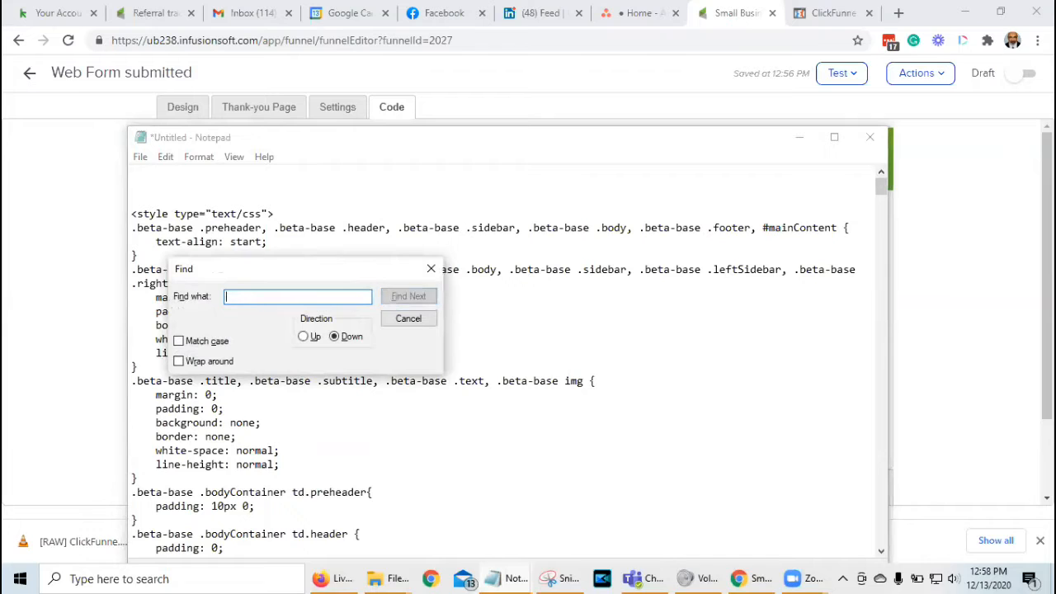
{"action": "type", "text": "script"}
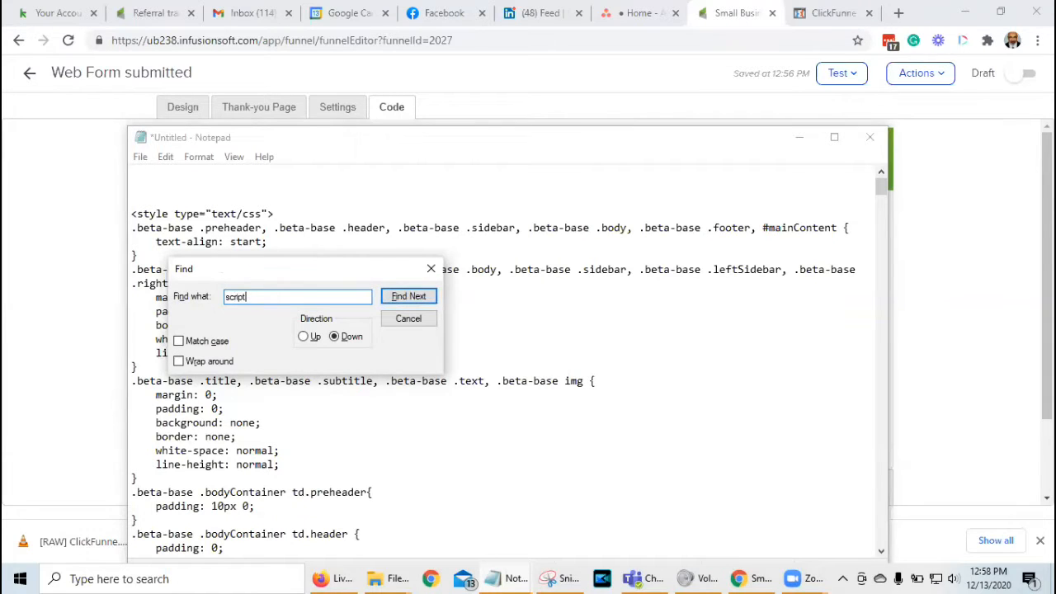
{"action": "key", "text": "Return"}
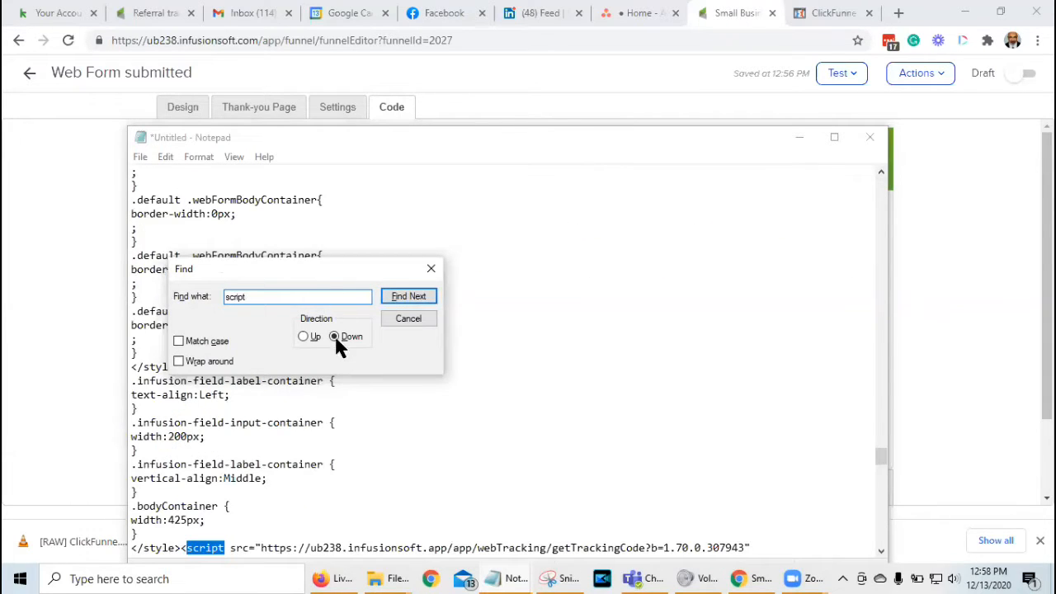
{"action": "left_click_drag", "start_coordinate": [343, 279], "coordinate": [587, 214]}
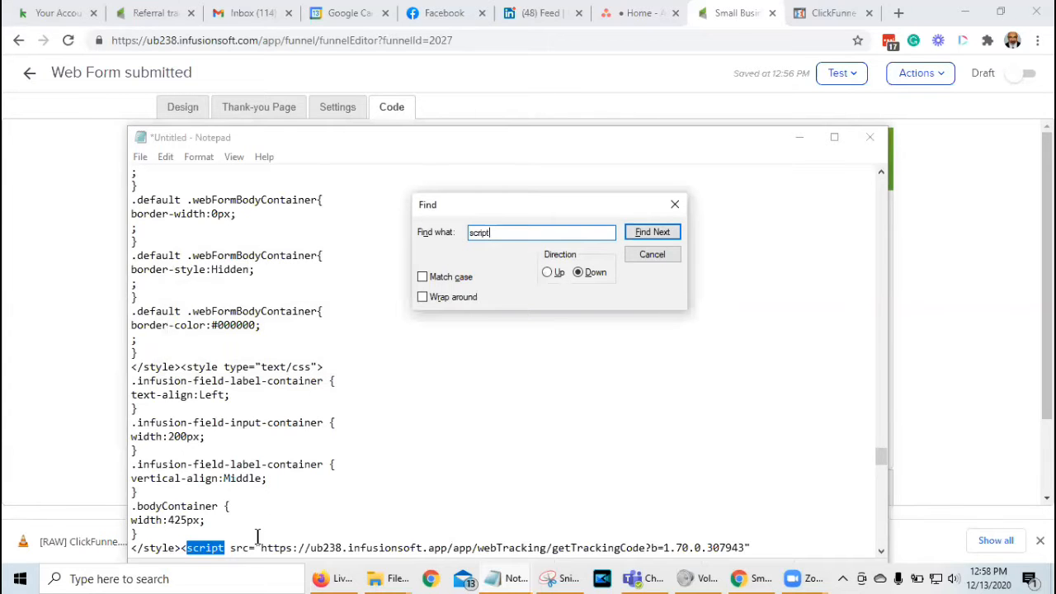
{"action": "scroll", "coordinate": [272, 515], "scroll_direction": "down", "scroll_amount": 1}
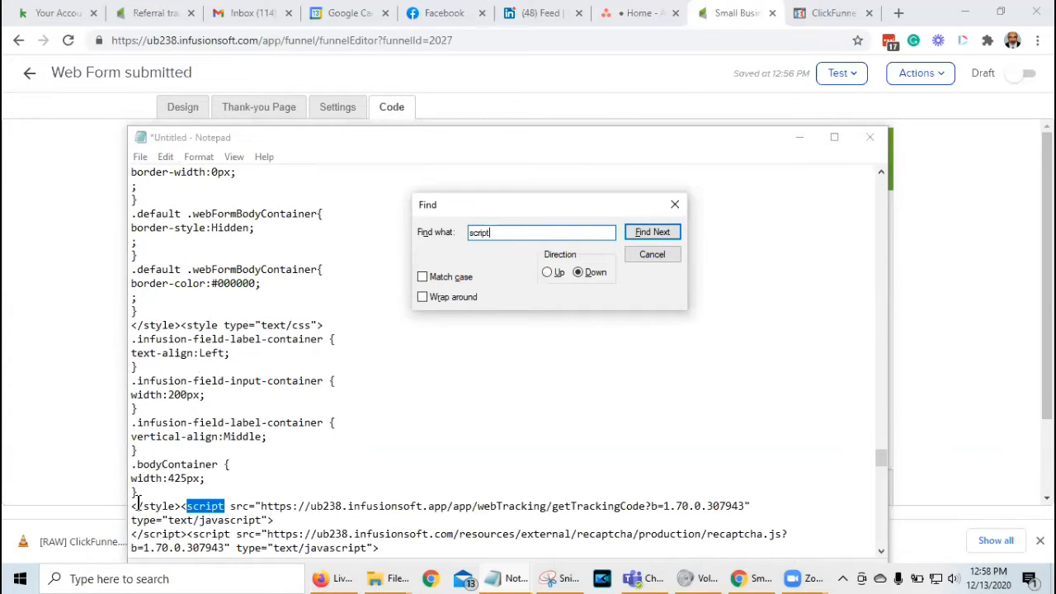
Insert several blank lines between the closing style tag and the first script tag.
{"action": "left_click", "coordinate": [185, 509]}
{"action": "key", "text": "Return"}
{"action": "key", "text": "Return"}
{"action": "key", "text": "Return"}
{"action": "key", "text": "Return"}
{"action": "key", "text": "Return"}
{"action": "key", "text": "Return"}
{"action": "key", "text": "Return"}
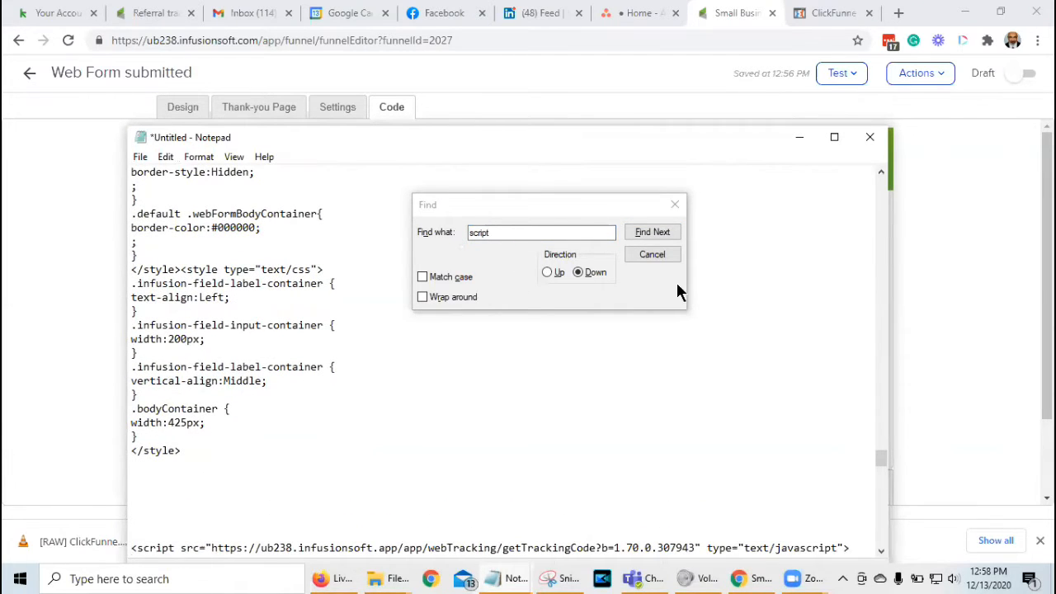
Delete the web tracking and reCAPTCHA script blocks located between the closing style tag and the webformErrors div.
{"action": "left_click", "coordinate": [653, 232]}
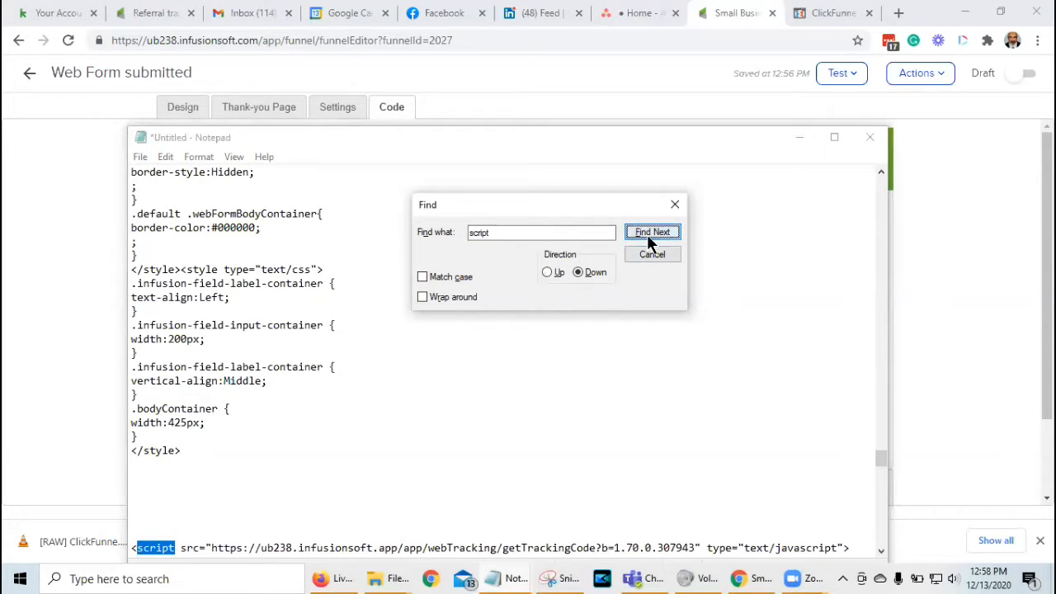
{"action": "left_click", "coordinate": [647, 233]}
{"action": "scroll", "coordinate": [773, 424], "scroll_direction": "down", "scroll_amount": 2}
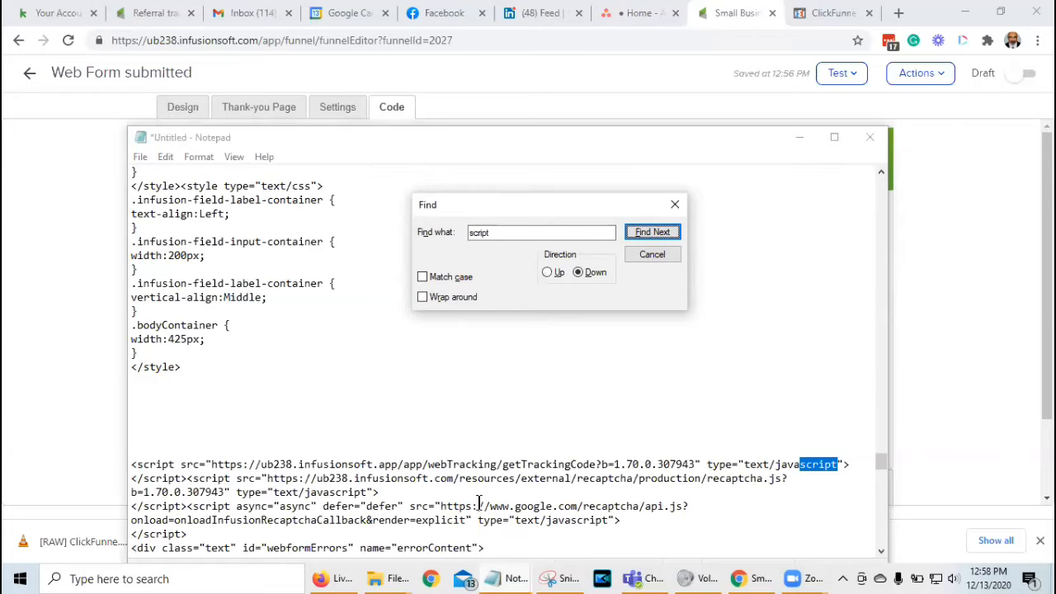
{"action": "scroll", "coordinate": [479, 499], "scroll_direction": "down", "scroll_amount": 1}
{"action": "left_click_drag", "start_coordinate": [190, 492], "coordinate": [108, 380]}
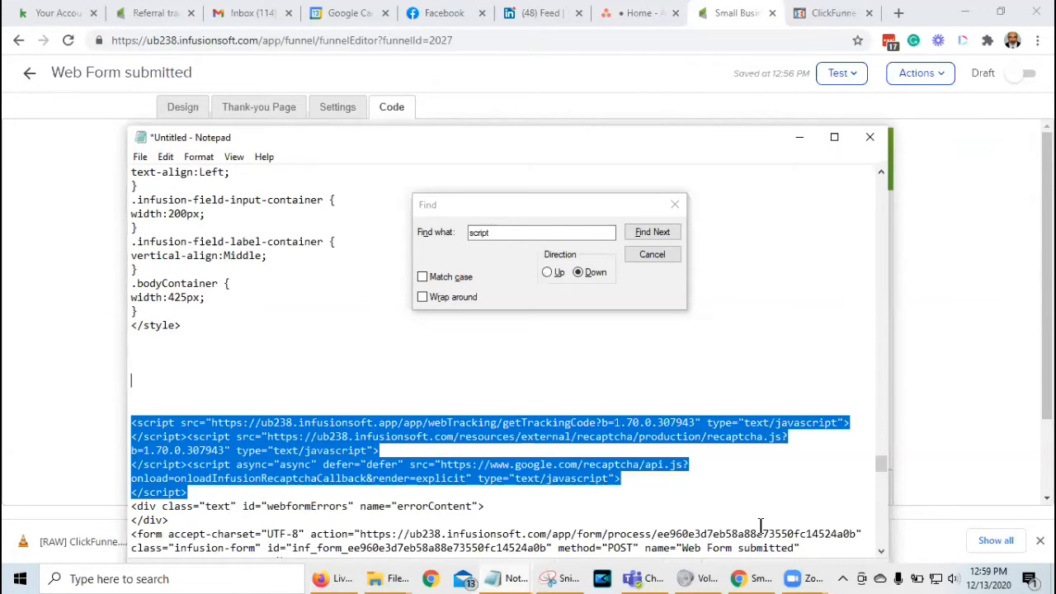
{"action": "key", "text": "Delete"}
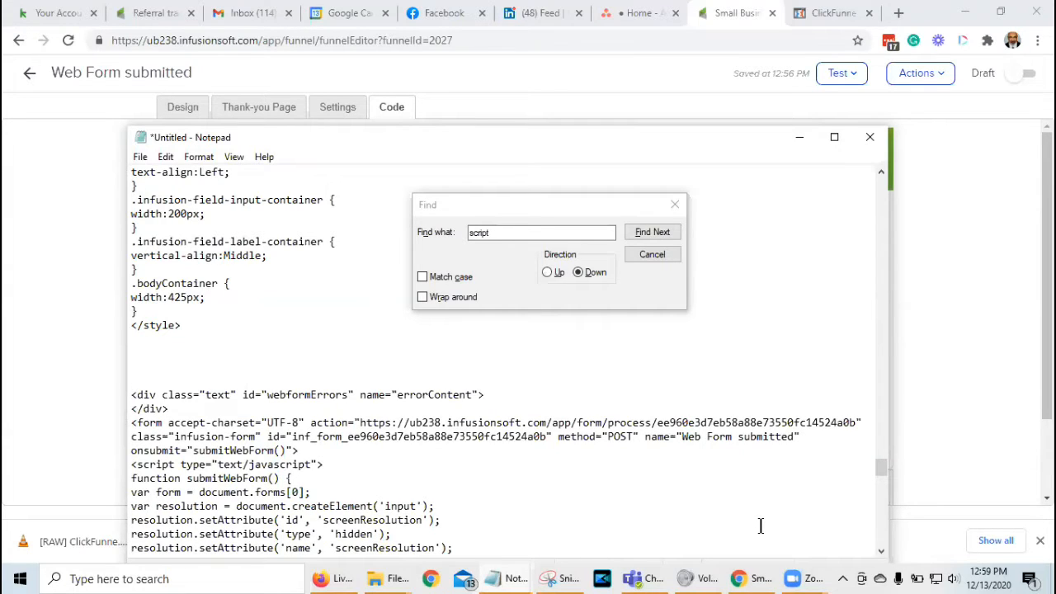
Find the next "script" occurrence and insert several blank lines before the script tag that follows the form's opening tag.
{"action": "left_click", "coordinate": [650, 233]}
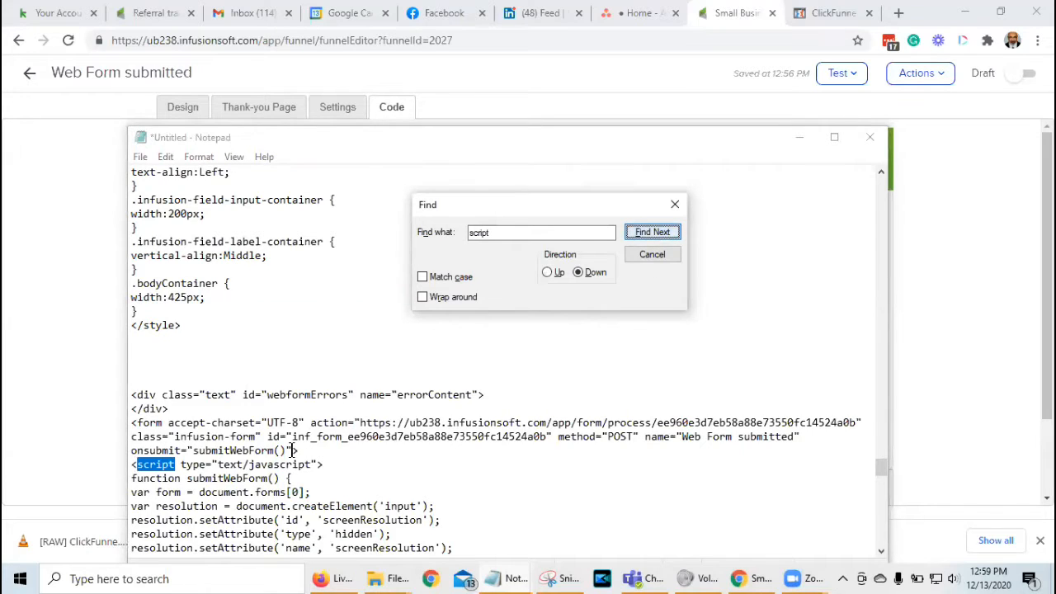
{"action": "left_click", "coordinate": [188, 534]}
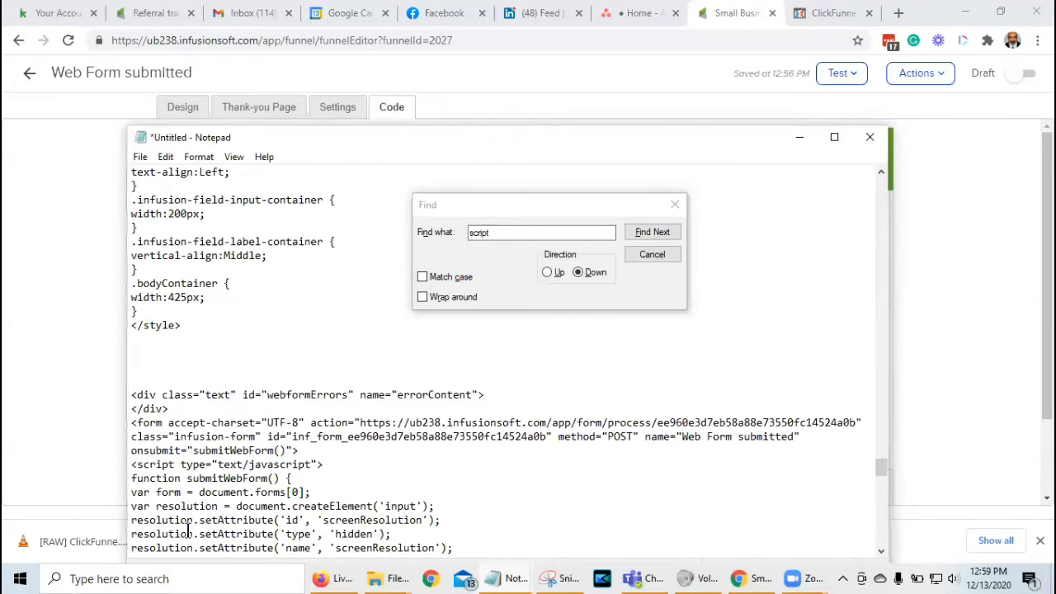
{"action": "key", "text": "Return"}
{"action": "key", "text": "Return"}
{"action": "key", "text": "Return"}
{"action": "key", "text": "Return"}
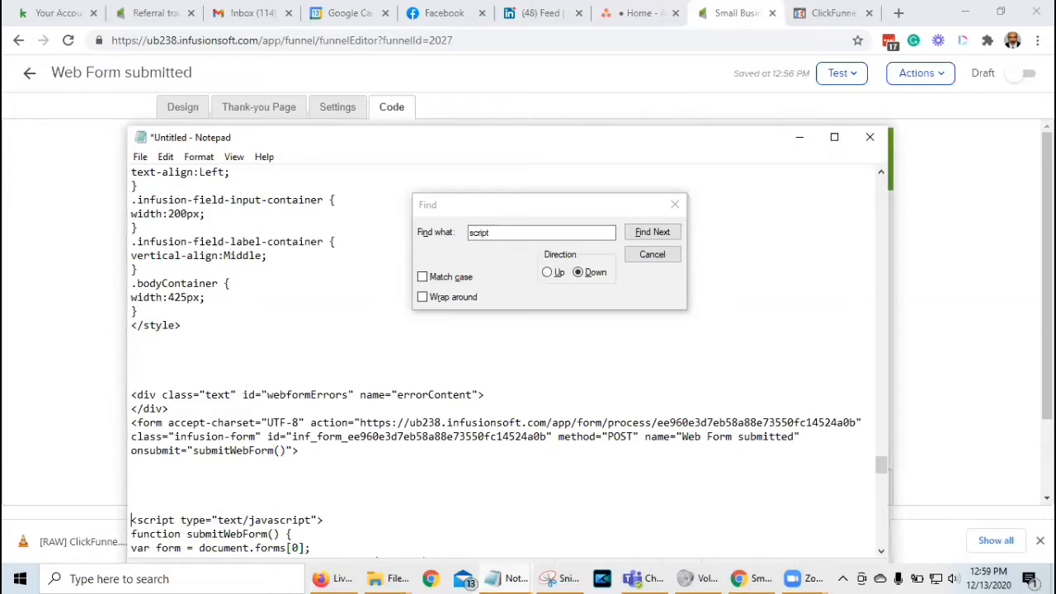
Locate the closing tag of the submitWebForm script and insert several blank lines between it and the hidden inf_form_xid input.
{"action": "scroll", "coordinate": [505, 373], "scroll_direction": "down", "scroll_amount": 3}
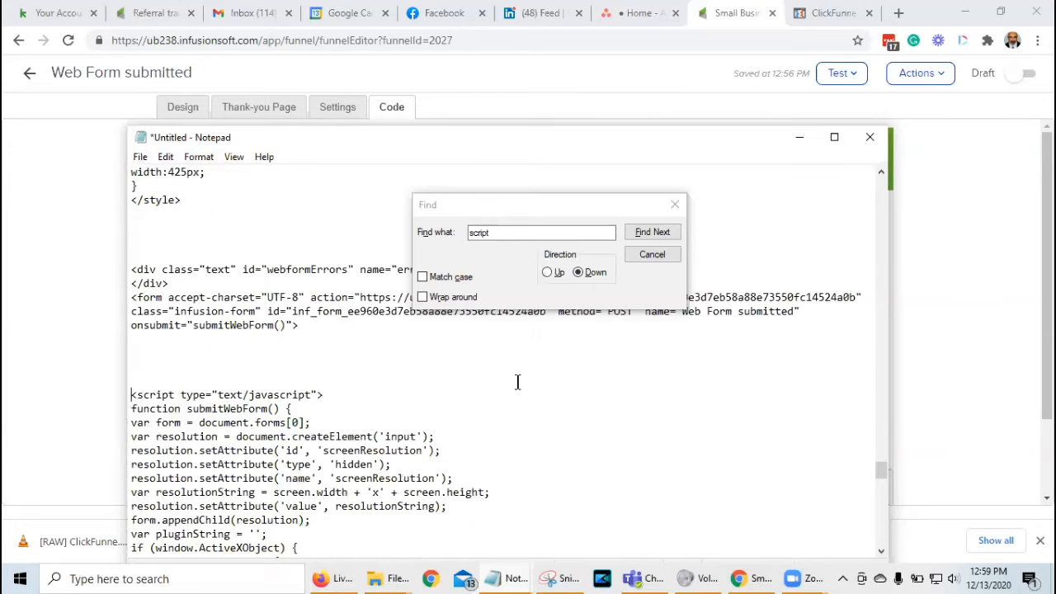
{"action": "left_click", "coordinate": [645, 238]}
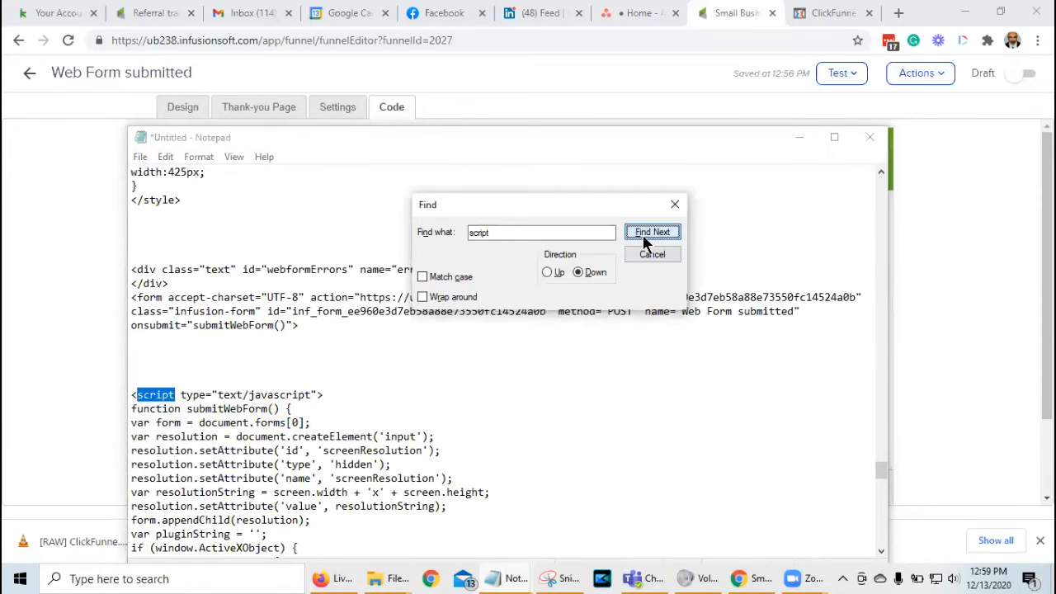
{"action": "left_click", "coordinate": [645, 238]}
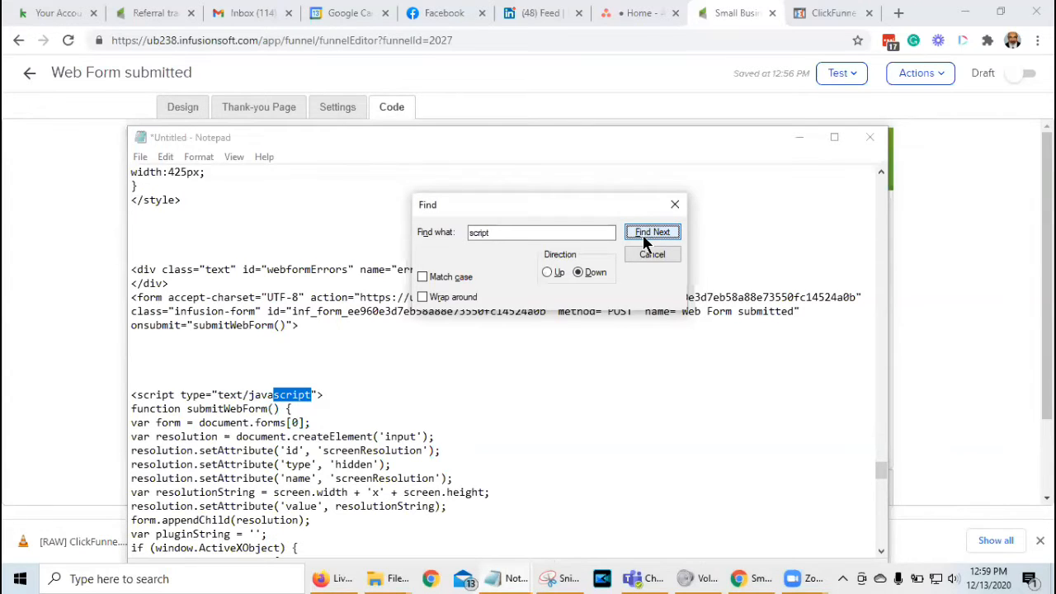
{"action": "left_click", "coordinate": [644, 239]}
{"action": "scroll", "coordinate": [247, 478], "scroll_direction": "down", "scroll_amount": 1}
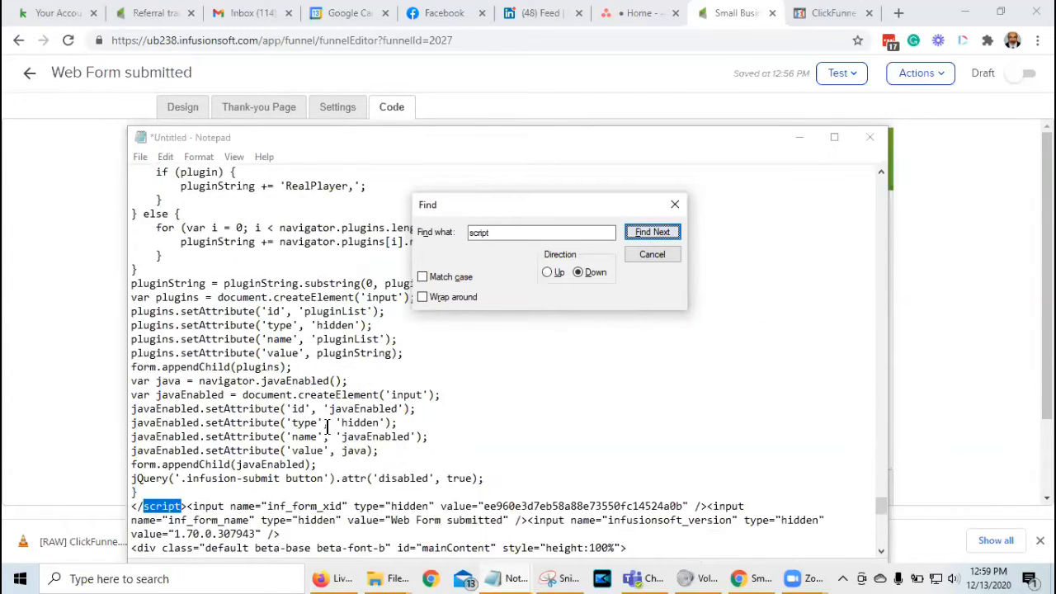
{"action": "left_click", "coordinate": [186, 505]}
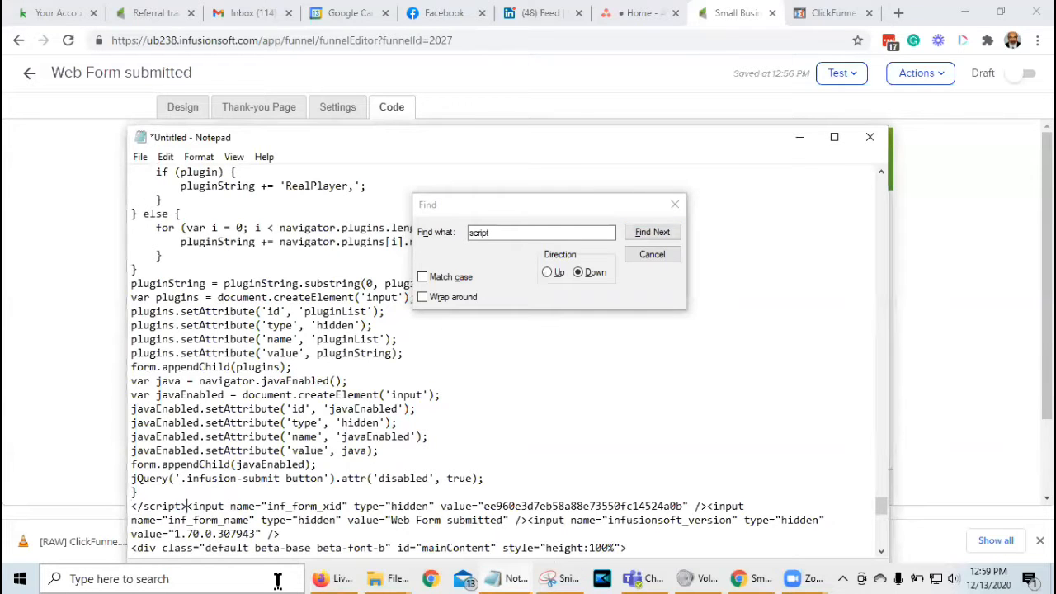
{"action": "key", "text": "Return"}
{"action": "key", "text": "Return"}
{"action": "key", "text": "Return"}
{"action": "key", "text": "Return"}
Delete the entire submitWebForm script block inside the form, along with surplus blank lines left around it.
{"action": "scroll", "coordinate": [239, 433], "scroll_direction": "up", "scroll_amount": 15}
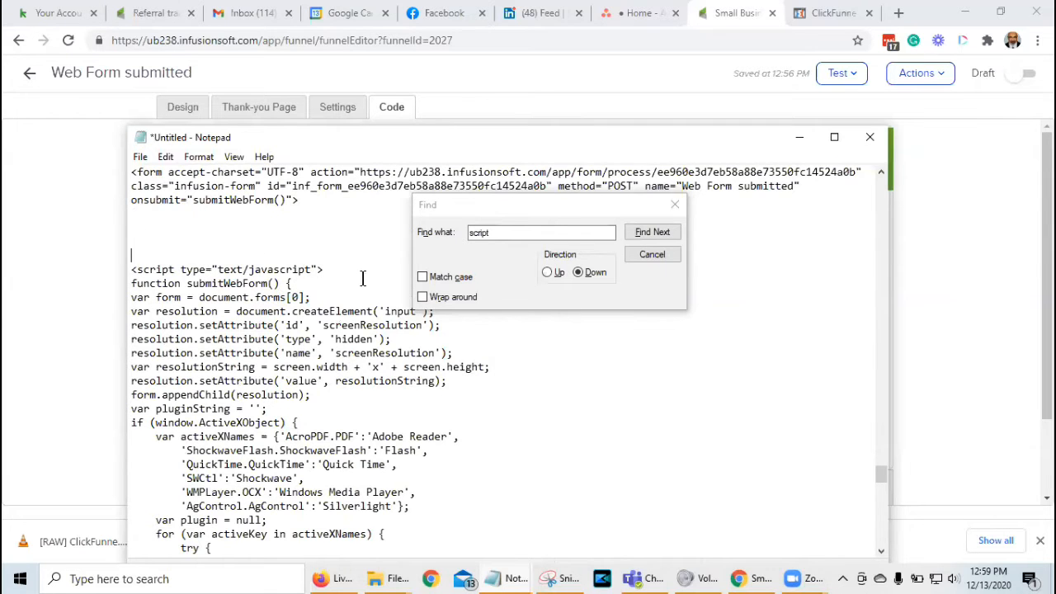
{"action": "scroll", "coordinate": [341, 272], "scroll_direction": "down", "scroll_amount": 20}
{"action": "scroll", "coordinate": [349, 404], "scroll_direction": "down", "scroll_amount": 1}
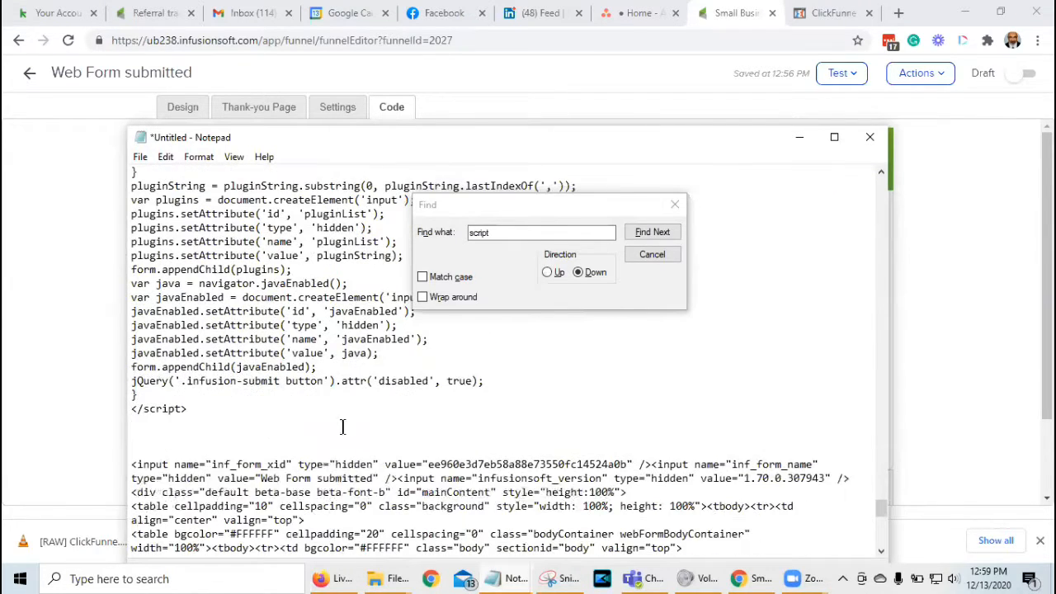
{"action": "left_click_drag", "start_coordinate": [203, 416], "coordinate": [113, 302]}
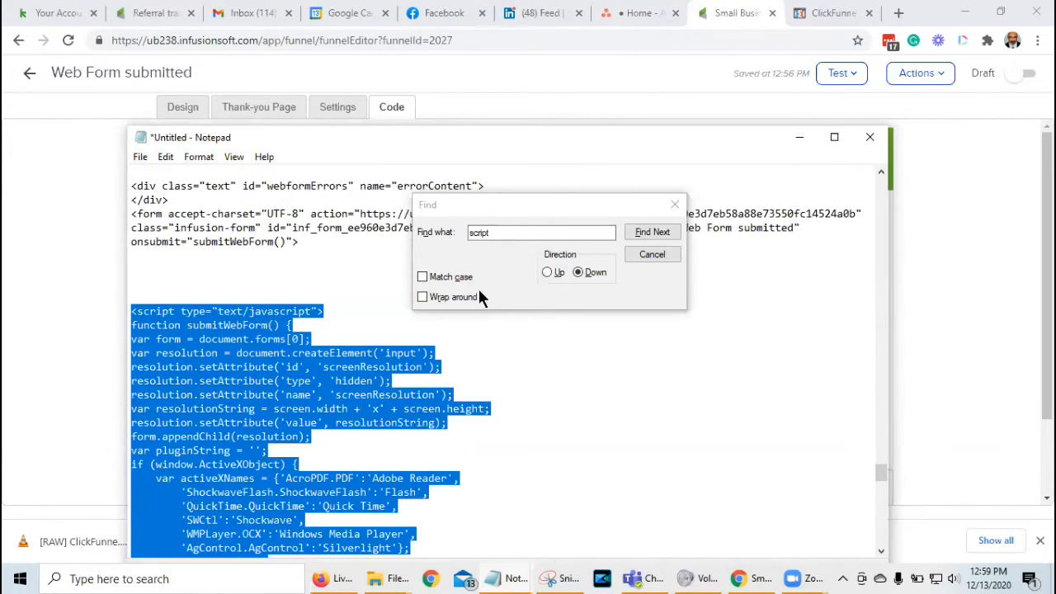
{"action": "key", "text": "Delete"}
{"action": "key", "text": "Up"}
{"action": "key", "text": "Delete"}
{"action": "key", "text": "Delete"}
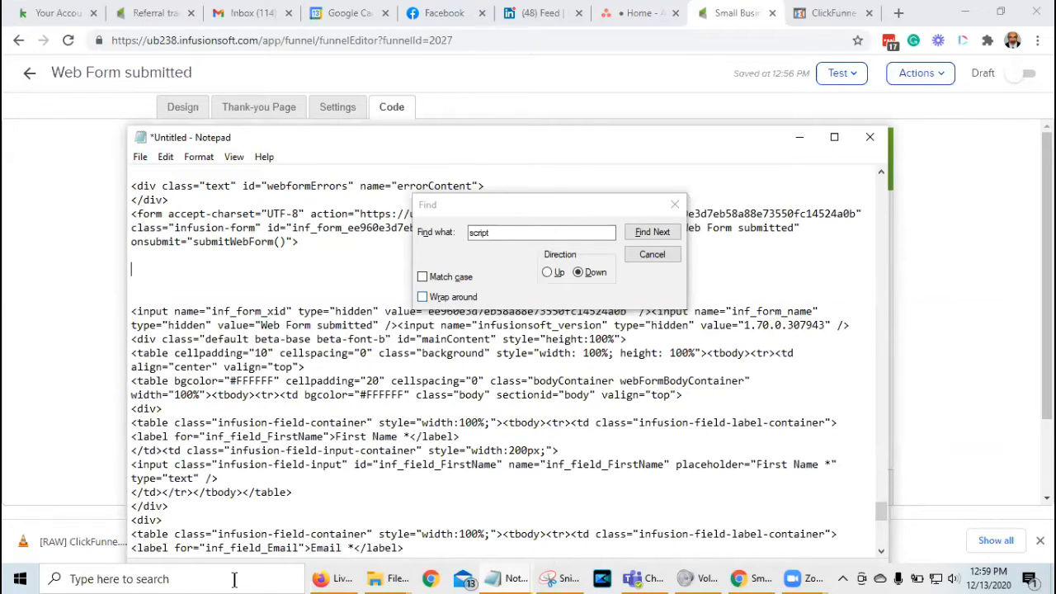
Find and delete the getTrackingCode and timezoneInputJs script lines after the closing form tag, and close the Find dialog.
{"action": "left_click", "coordinate": [663, 231]}
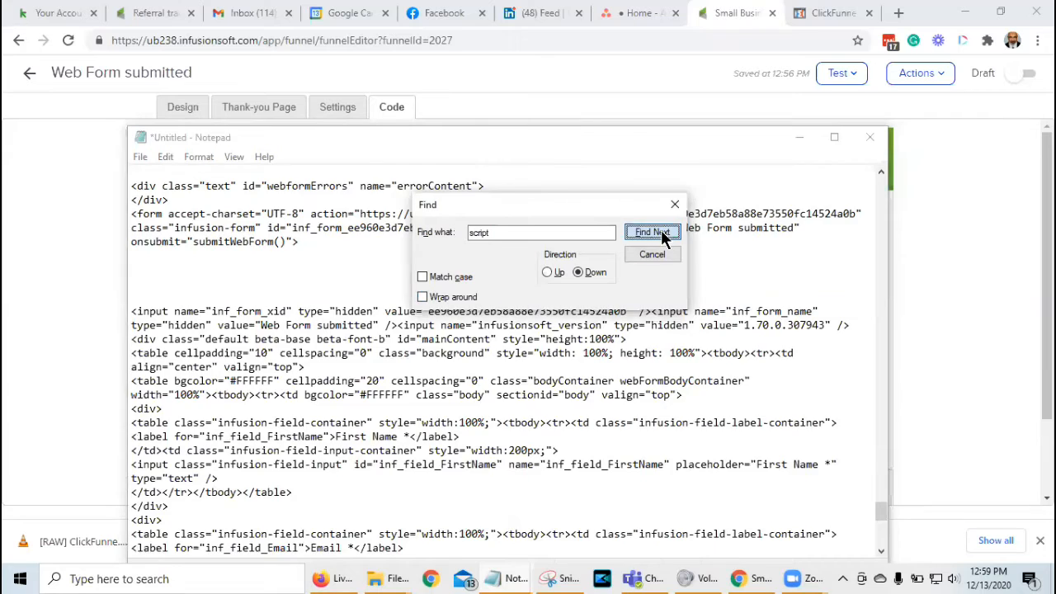
{"action": "left_click_drag", "start_coordinate": [449, 494], "coordinate": [124, 493]}
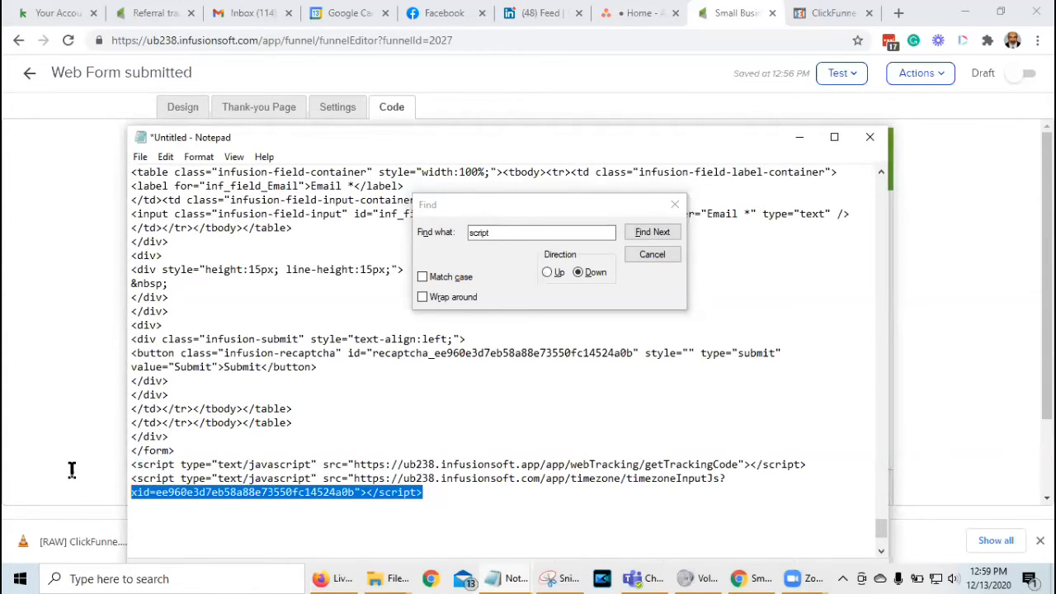
{"action": "left_click_drag", "start_coordinate": [72, 469], "coordinate": [72, 466]}
{"action": "key", "text": "Delete"}
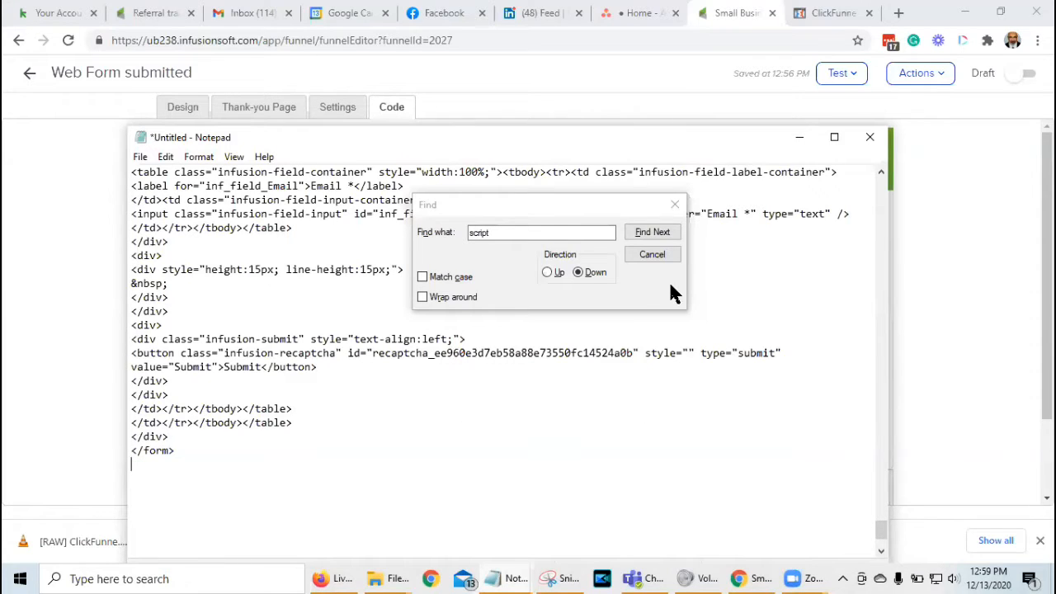
{"action": "left_click", "coordinate": [652, 255]}
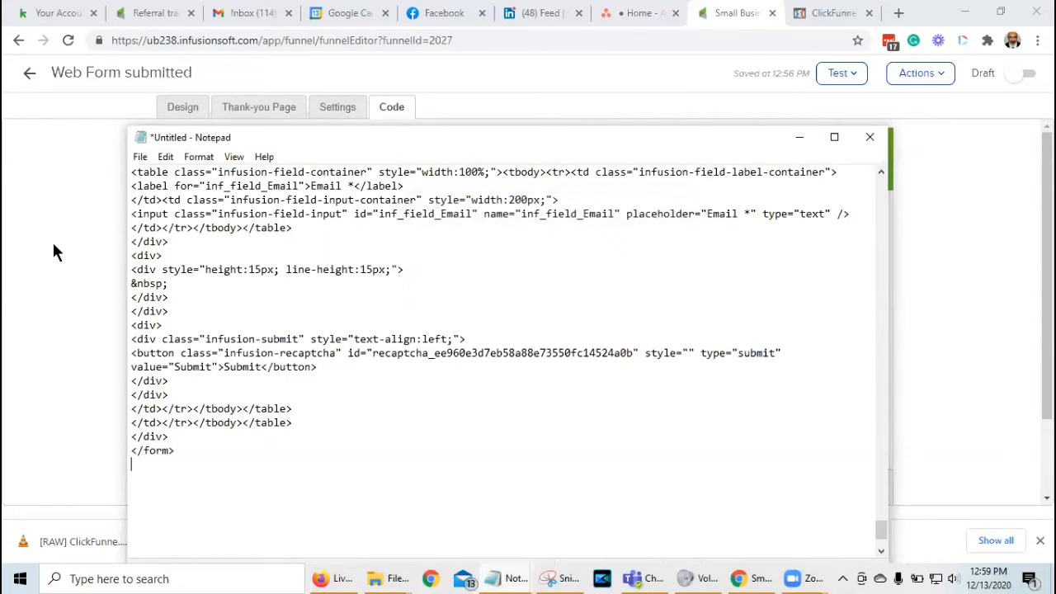
Switch to the browser, mark the web form as Ready, and review its name field, thank-you page and settings.
{"action": "left_click_drag", "start_coordinate": [72, 249], "coordinate": [85, 246]}
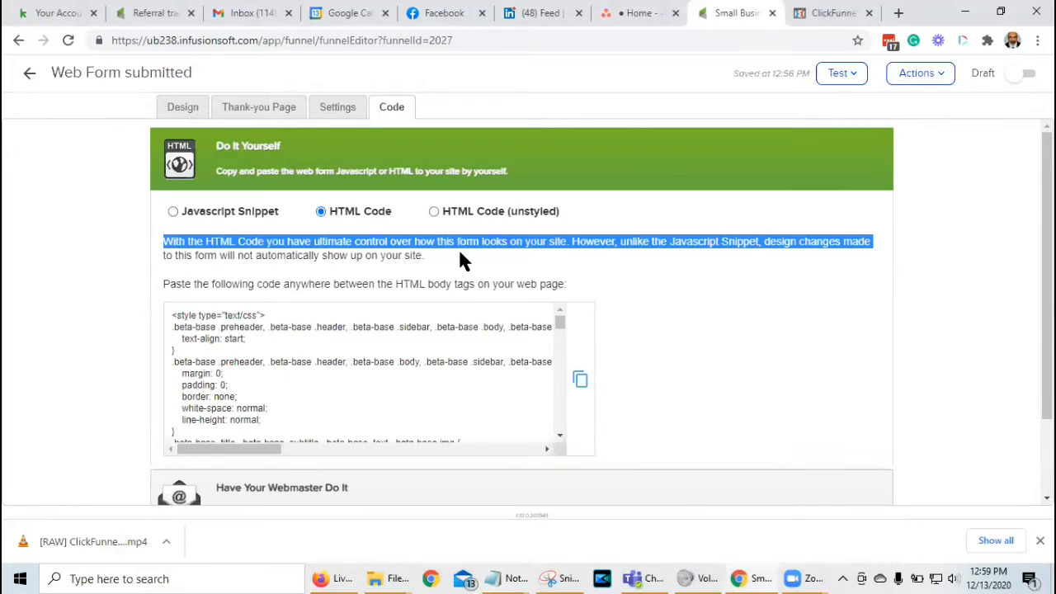
{"action": "left_click", "coordinate": [1016, 78]}
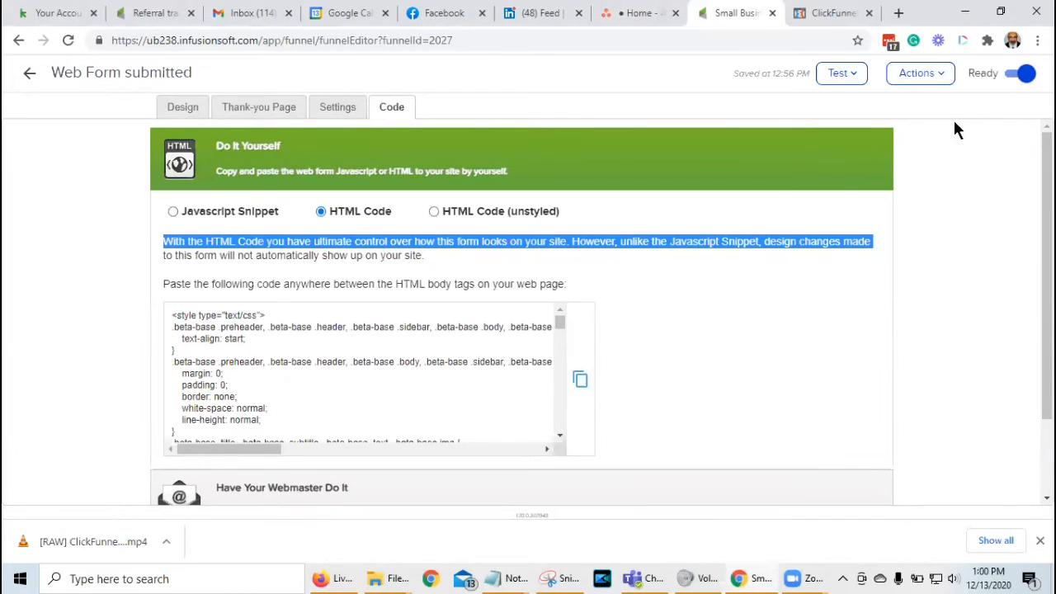
{"action": "left_click", "coordinate": [170, 107]}
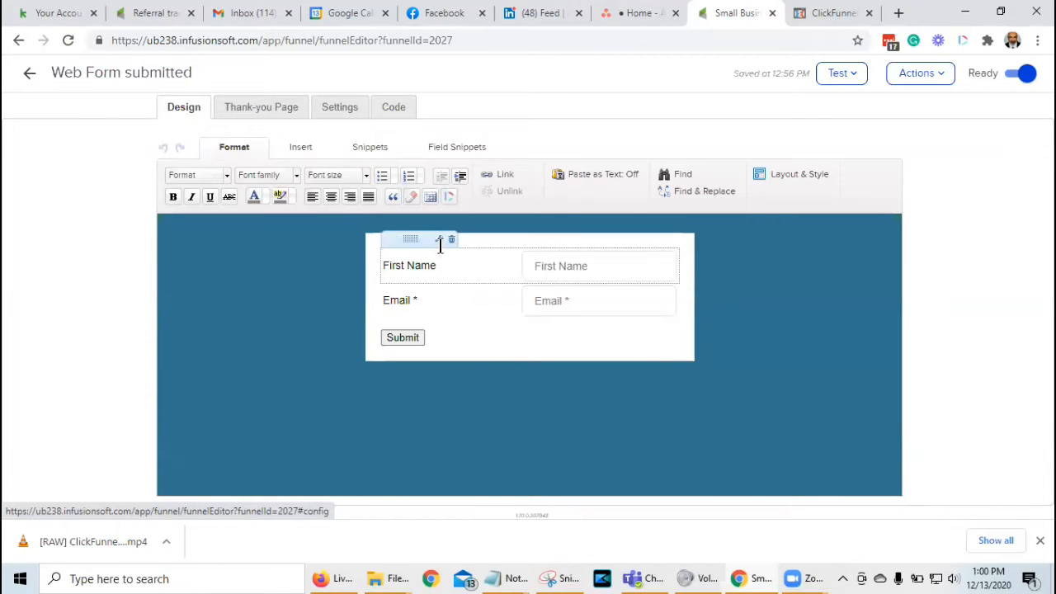
{"action": "left_click", "coordinate": [439, 240]}
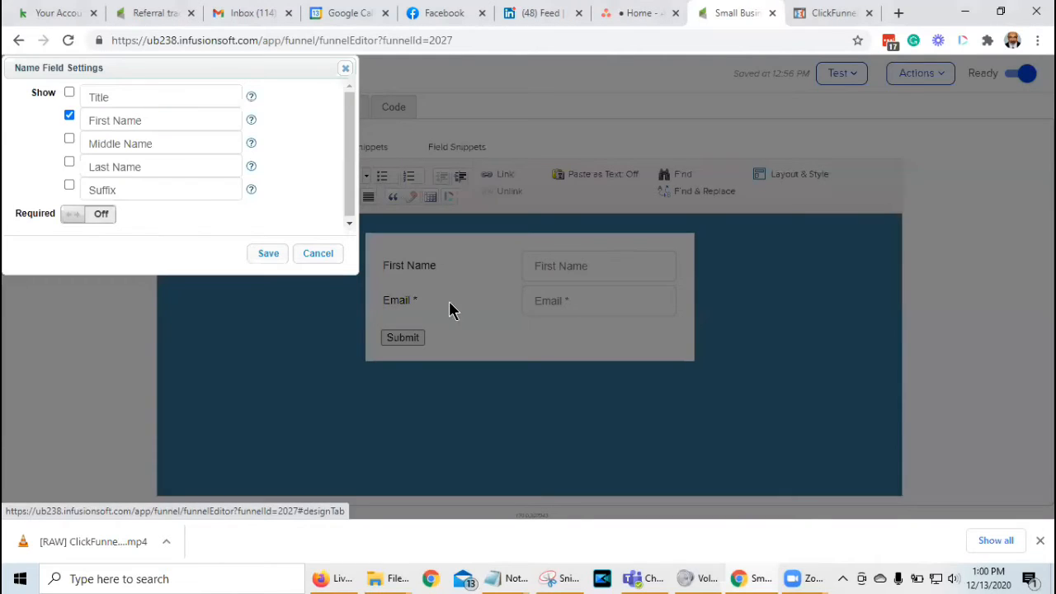
{"action": "left_click", "coordinate": [266, 255]}
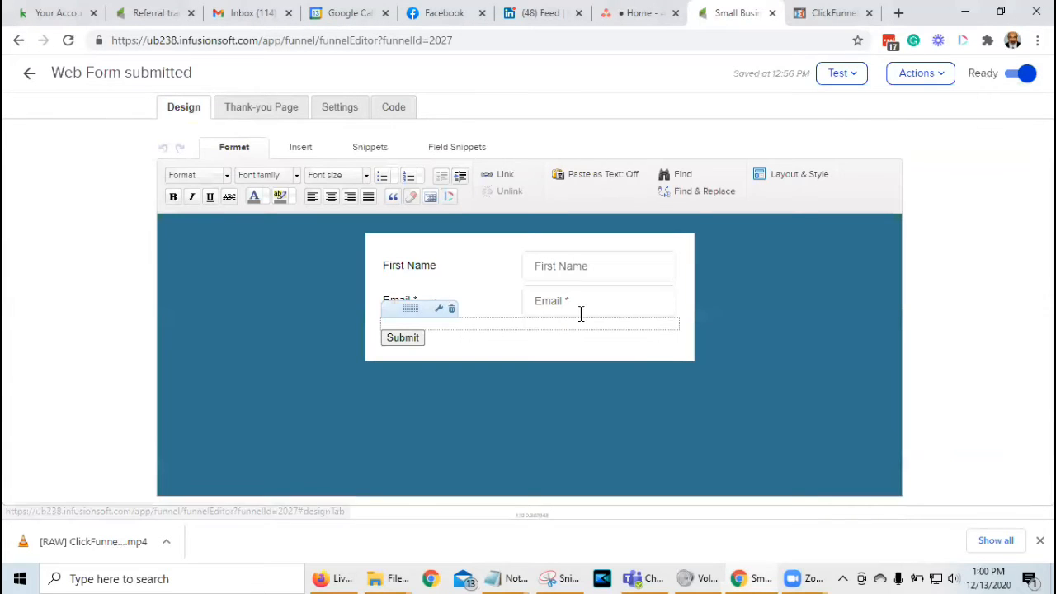
{"action": "left_click", "coordinate": [240, 108]}
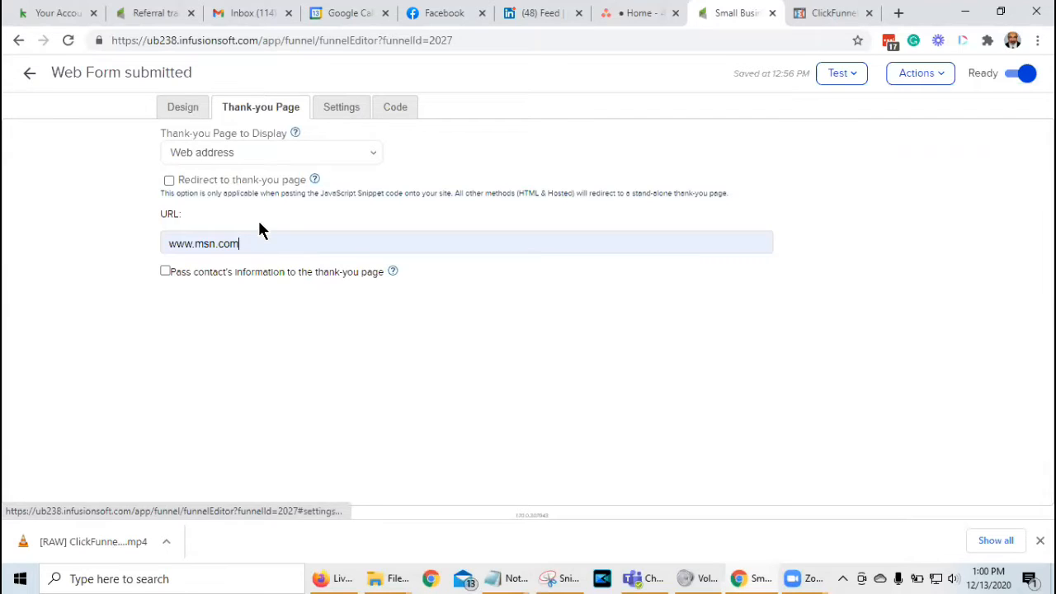
{"action": "left_click", "coordinate": [341, 108]}
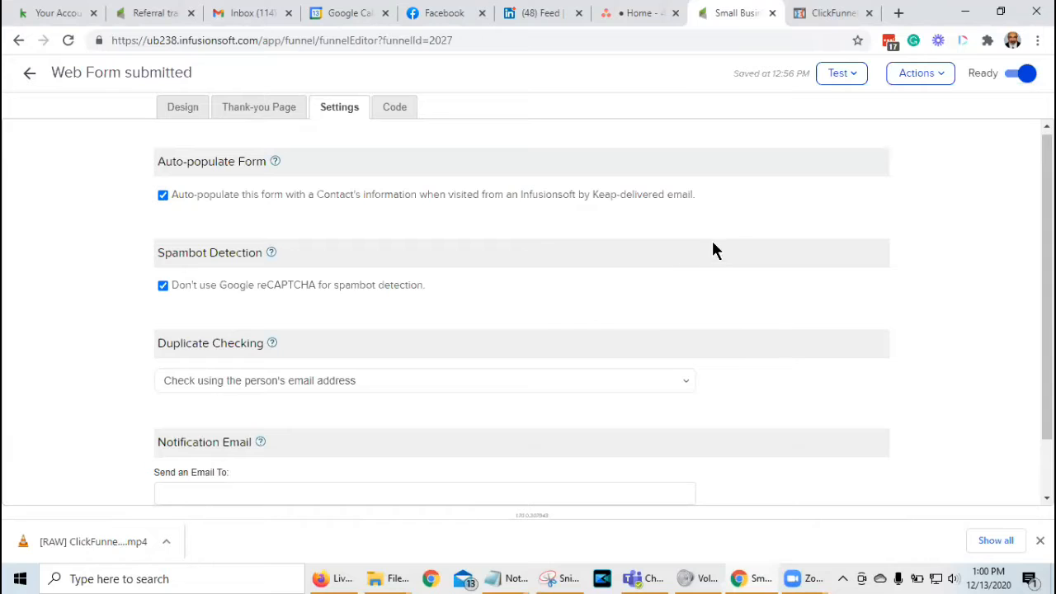
Return to the Small Business Rocket Launcher campaign, publish it, and exit the campaign editor to the campaign list.
{"action": "left_click", "coordinate": [29, 78]}
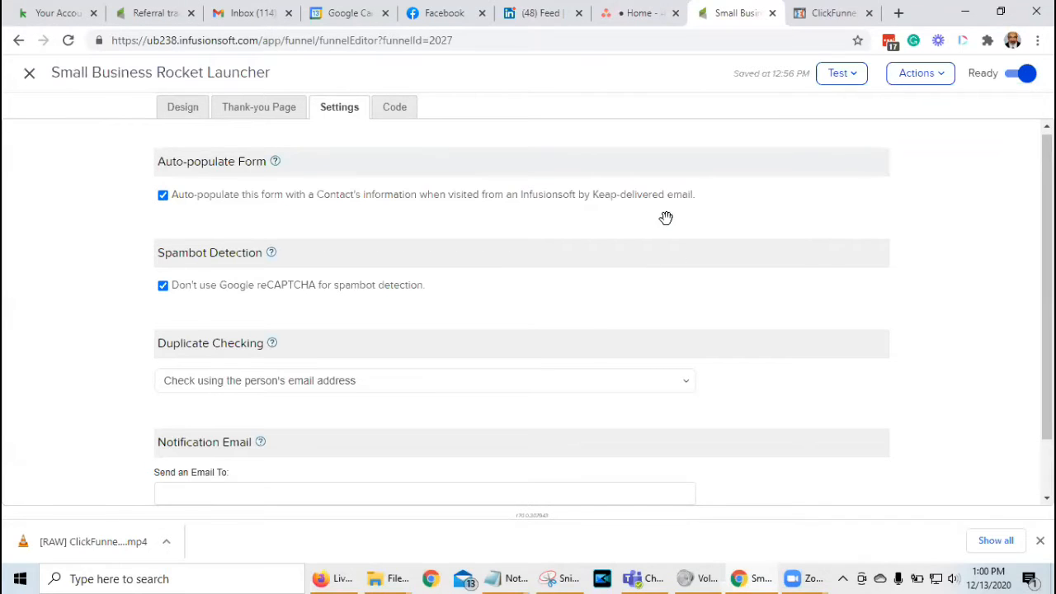
{"action": "left_click", "coordinate": [1004, 81]}
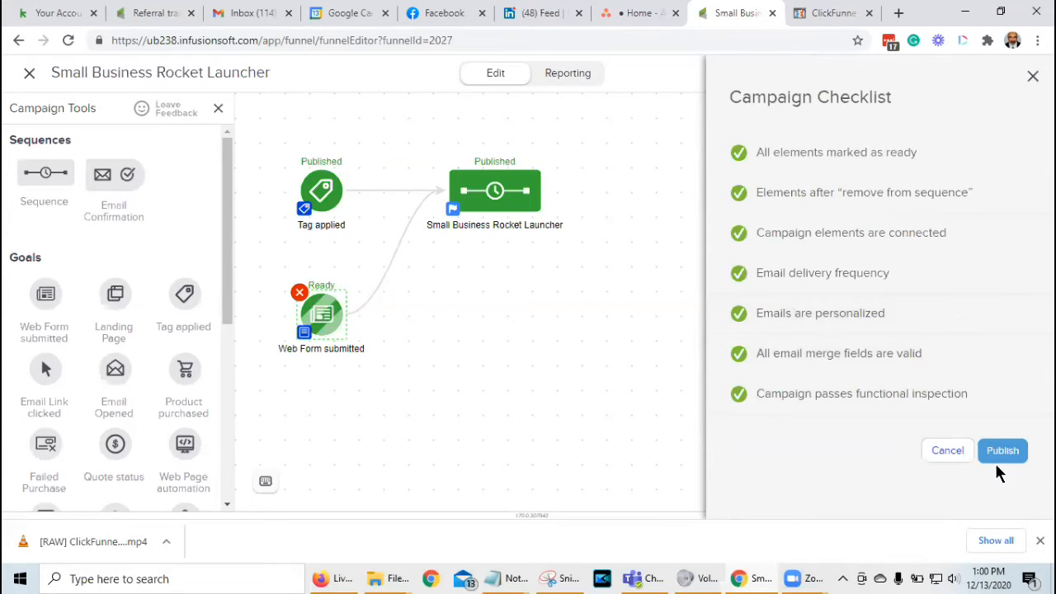
{"action": "left_click", "coordinate": [1002, 451]}
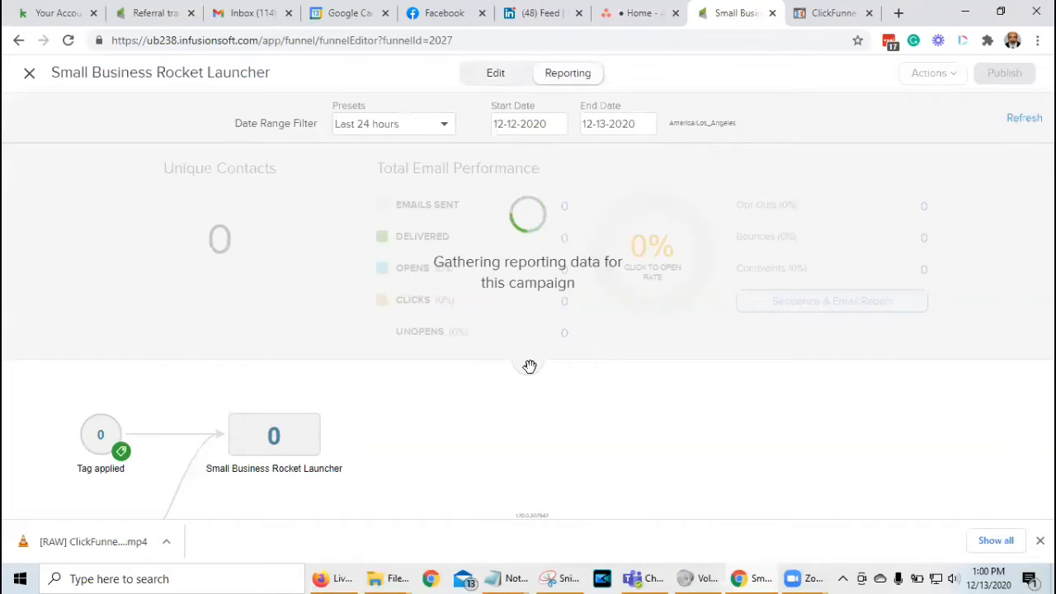
{"action": "left_click", "coordinate": [529, 367]}
{"action": "left_click", "coordinate": [494, 74]}
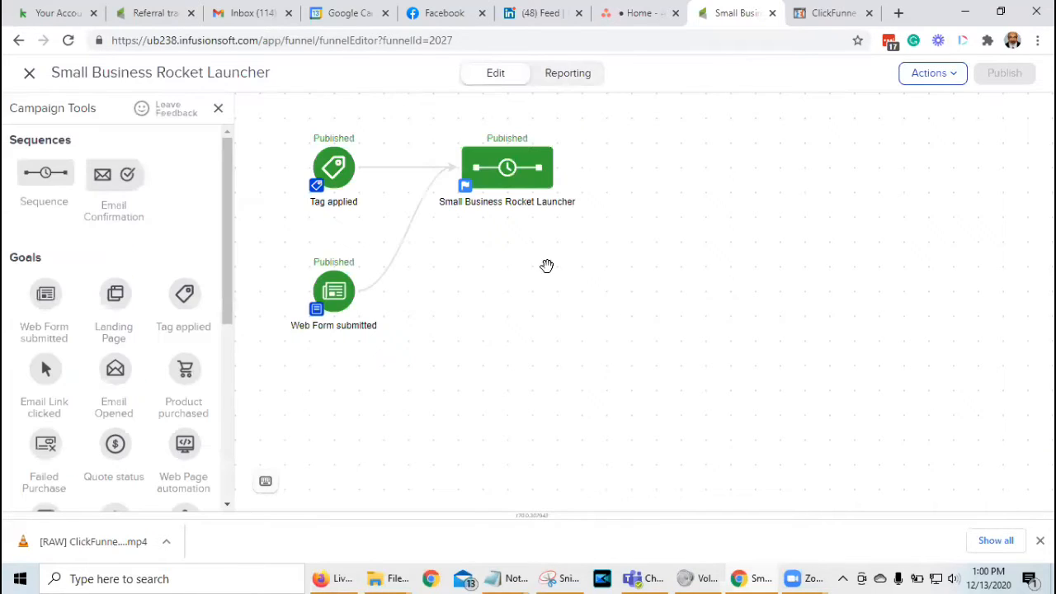
{"action": "left_click", "coordinate": [25, 75]}
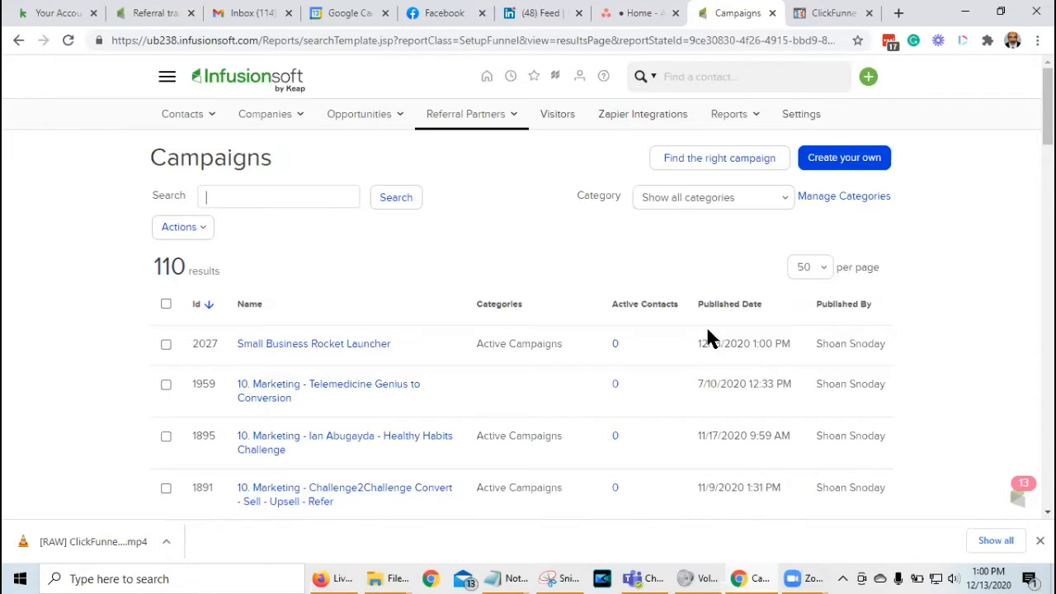
Switch to ClickFunnels and open the Control page of the Webform Example step in the page editor.
{"action": "left_click", "coordinate": [823, 14]}
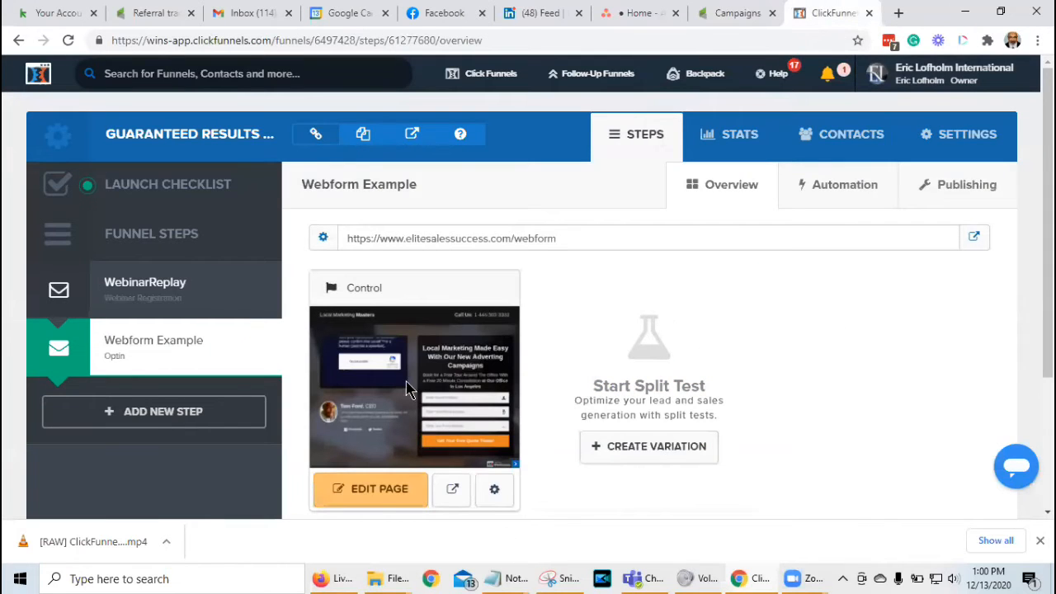
{"action": "double_click", "coordinate": [221, 39]}
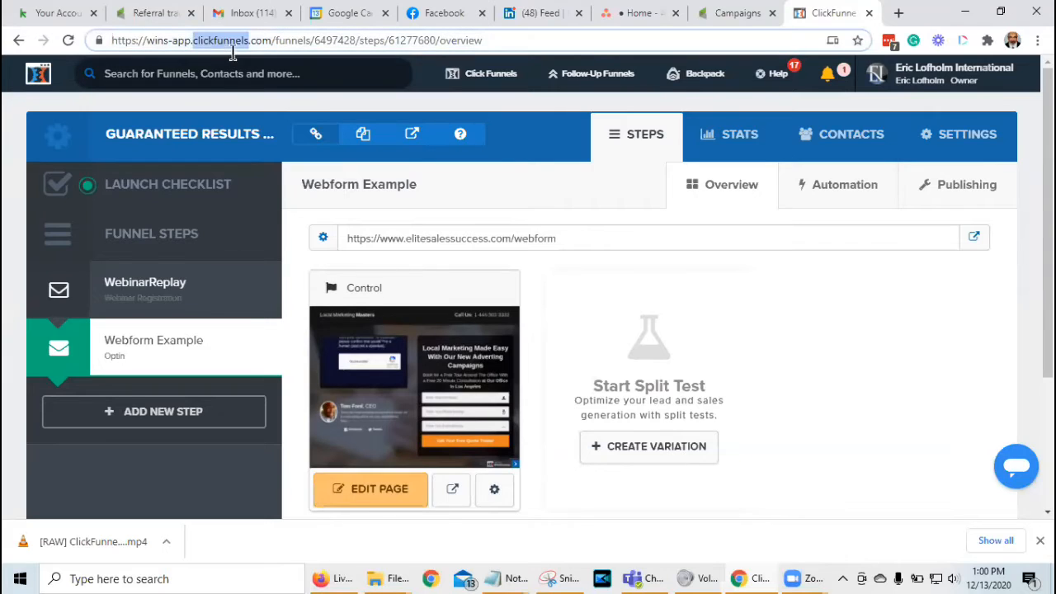
{"action": "left_click", "coordinate": [365, 495]}
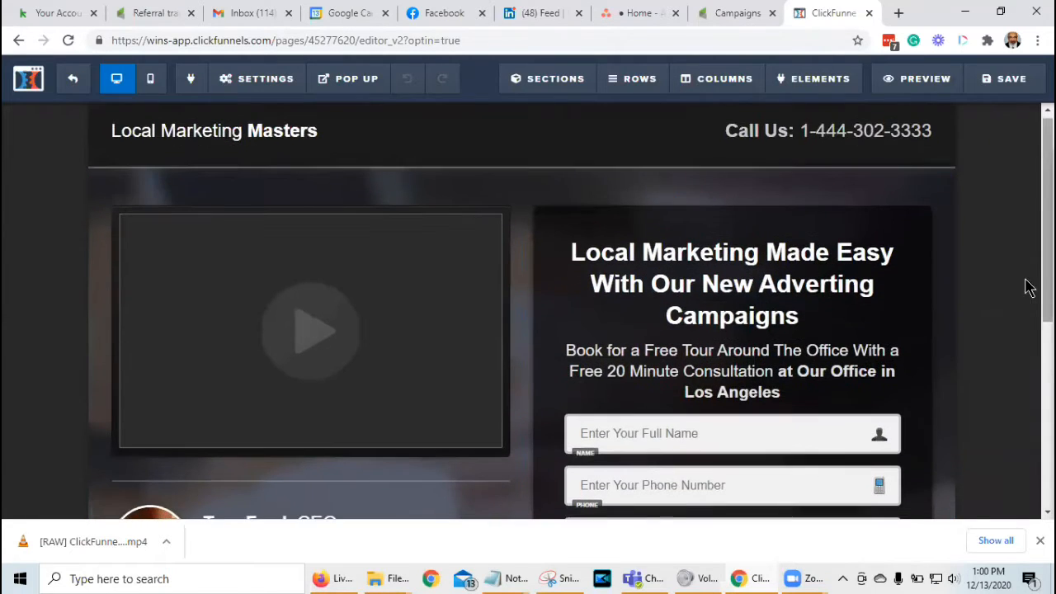
Add a full-width section with a one-column row between the three-column text section and the copyright footer.
{"action": "scroll", "coordinate": [615, 396], "scroll_direction": "down", "scroll_amount": 2}
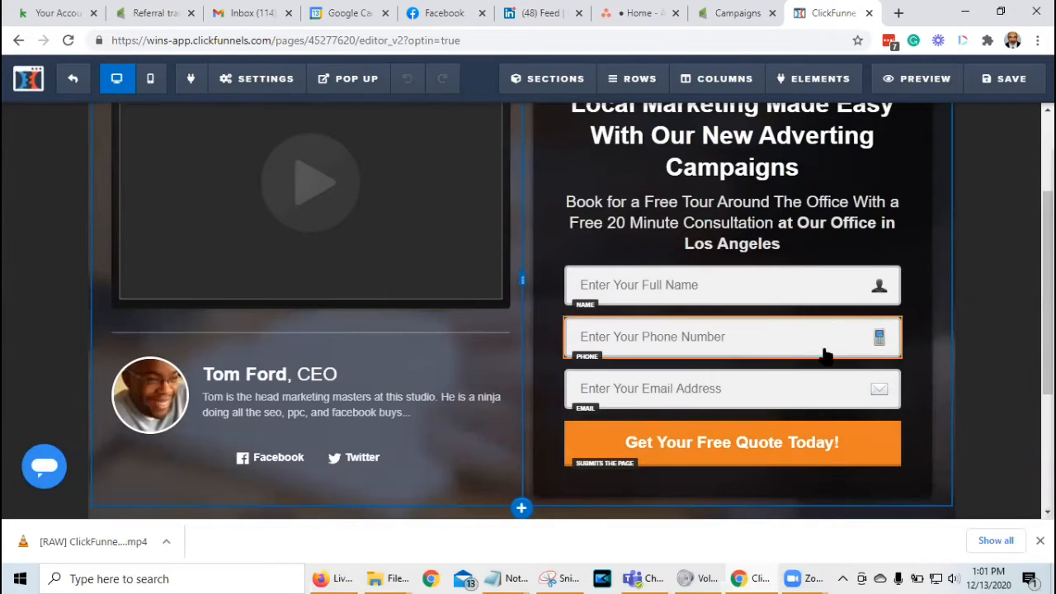
{"action": "scroll", "coordinate": [815, 294], "scroll_direction": "down", "scroll_amount": 2}
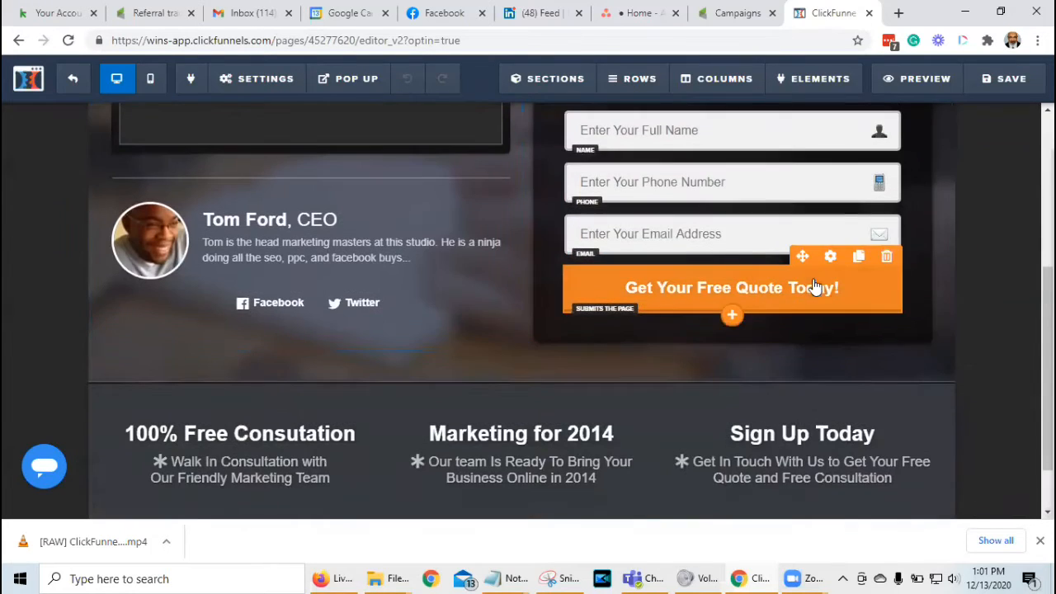
{"action": "scroll", "coordinate": [819, 273], "scroll_direction": "down", "scroll_amount": 1}
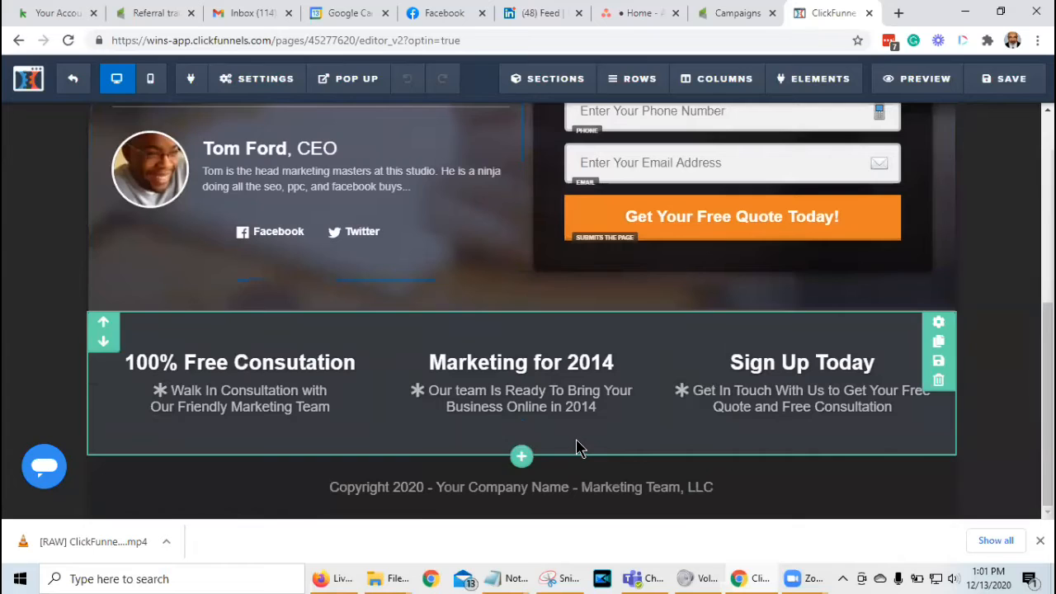
{"action": "left_click", "coordinate": [521, 459]}
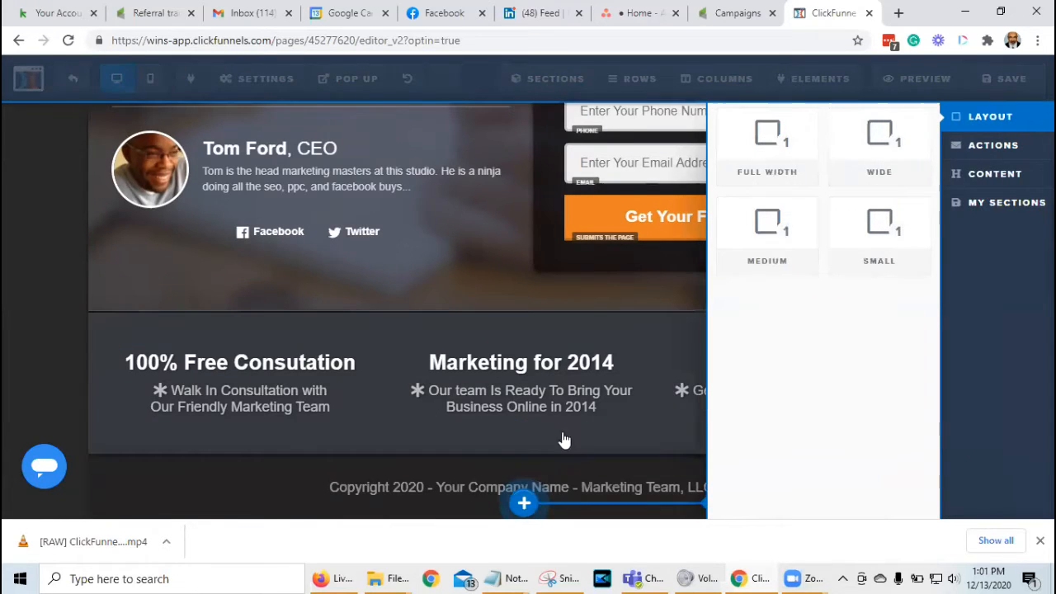
{"action": "left_click", "coordinate": [766, 149]}
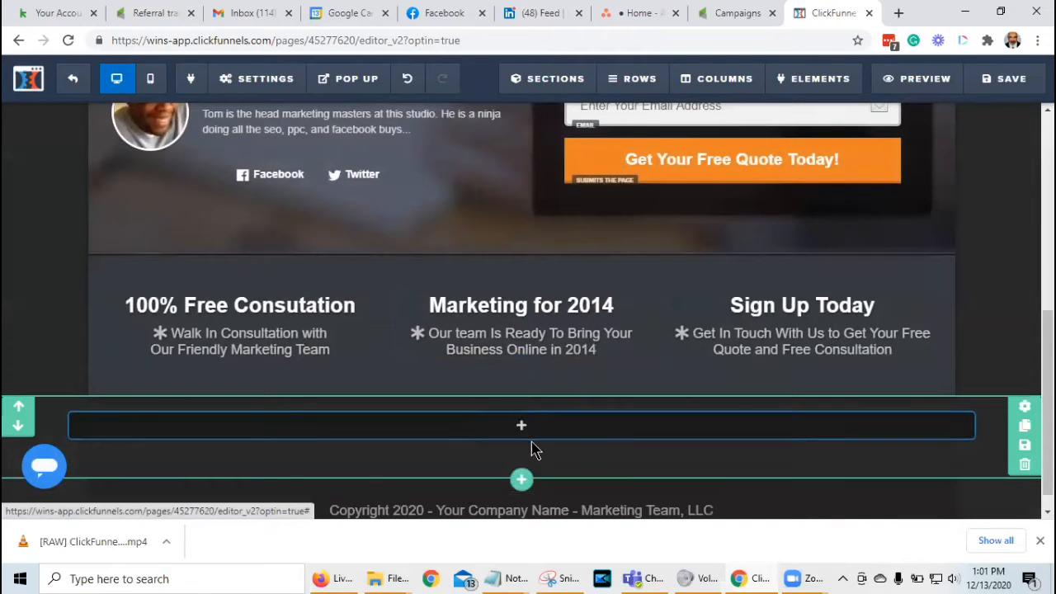
{"action": "left_click", "coordinate": [521, 426]}
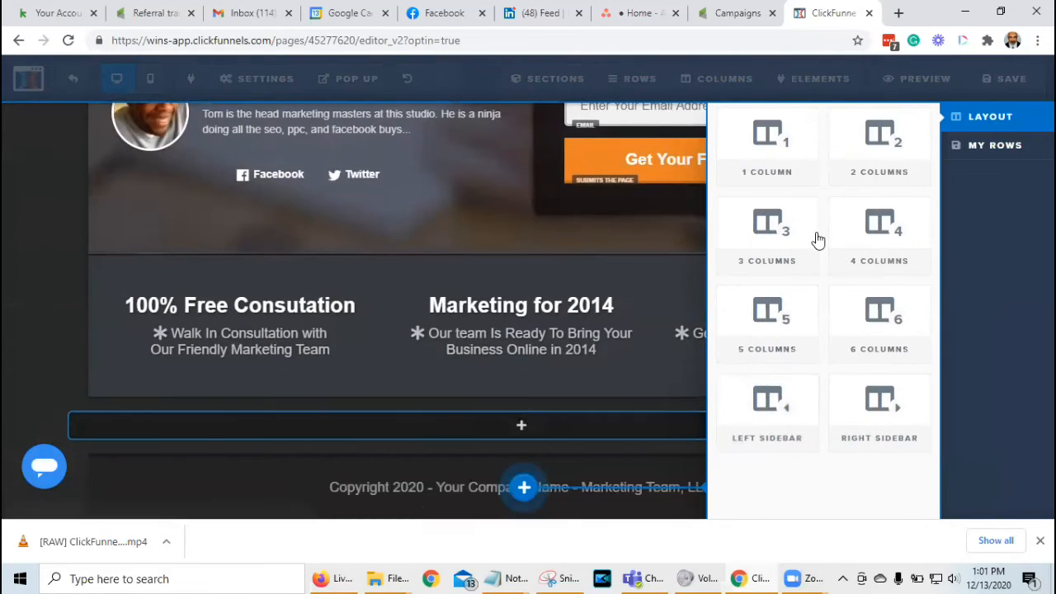
{"action": "left_click", "coordinate": [796, 147]}
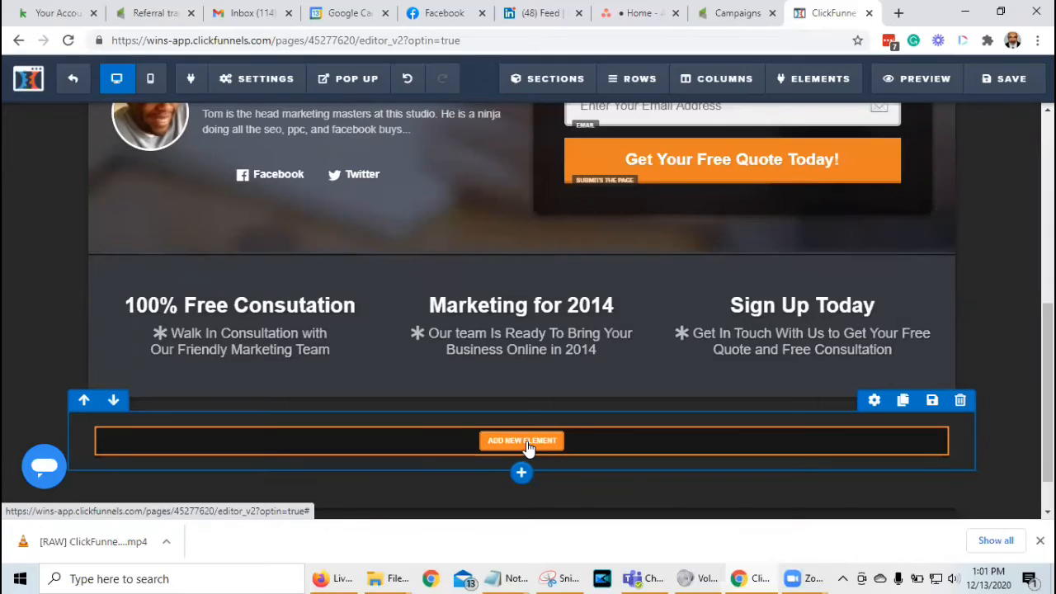
Add an Input element to the empty row and clone that row.
{"action": "left_click", "coordinate": [526, 444]}
{"action": "scroll", "coordinate": [784, 357], "scroll_direction": "down", "scroll_amount": 5}
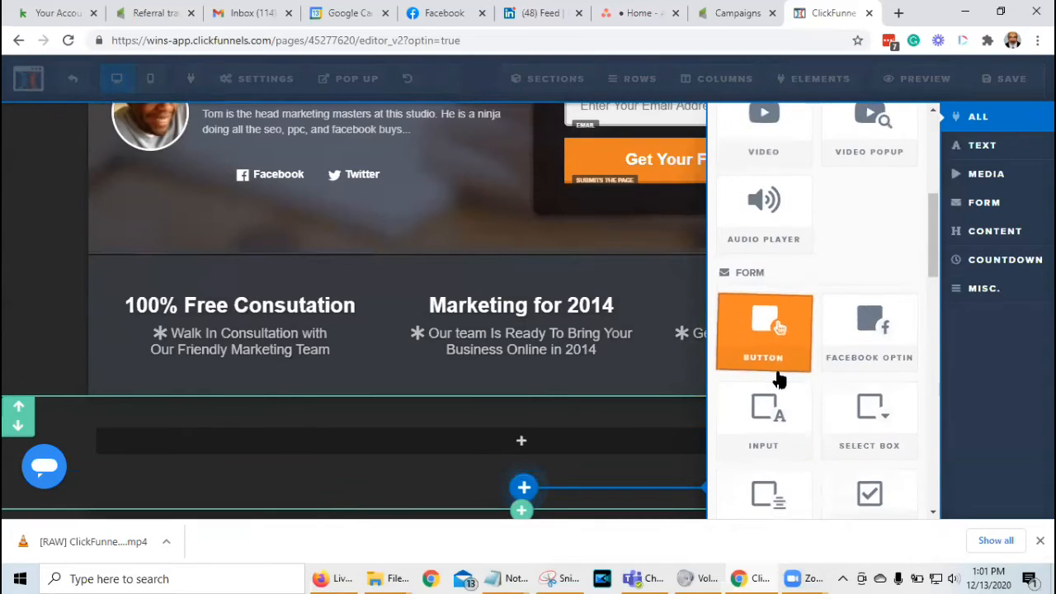
{"action": "left_click", "coordinate": [772, 431]}
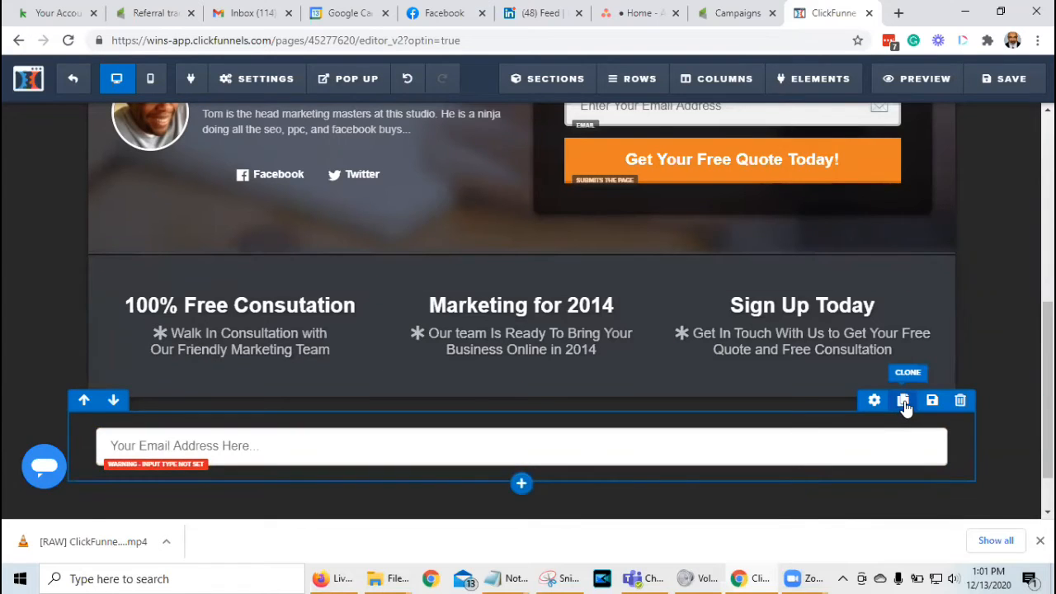
{"action": "left_click", "coordinate": [903, 401]}
{"action": "scroll", "coordinate": [861, 446], "scroll_direction": "down", "scroll_amount": 2}
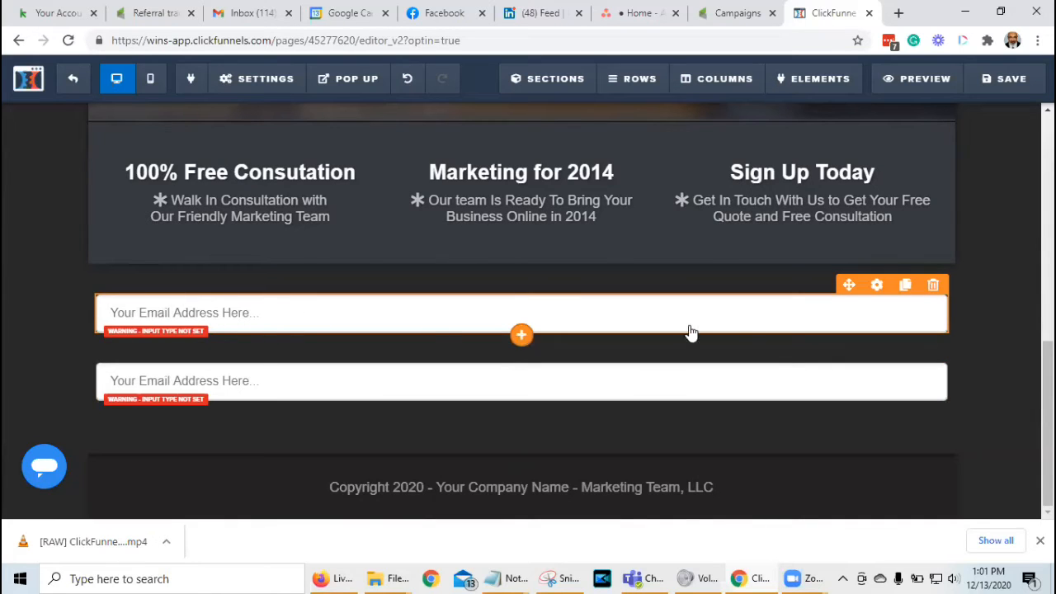
Set the upper input's type to First Name and its placeholder text to "First Name".
{"action": "left_click", "coordinate": [878, 286]}
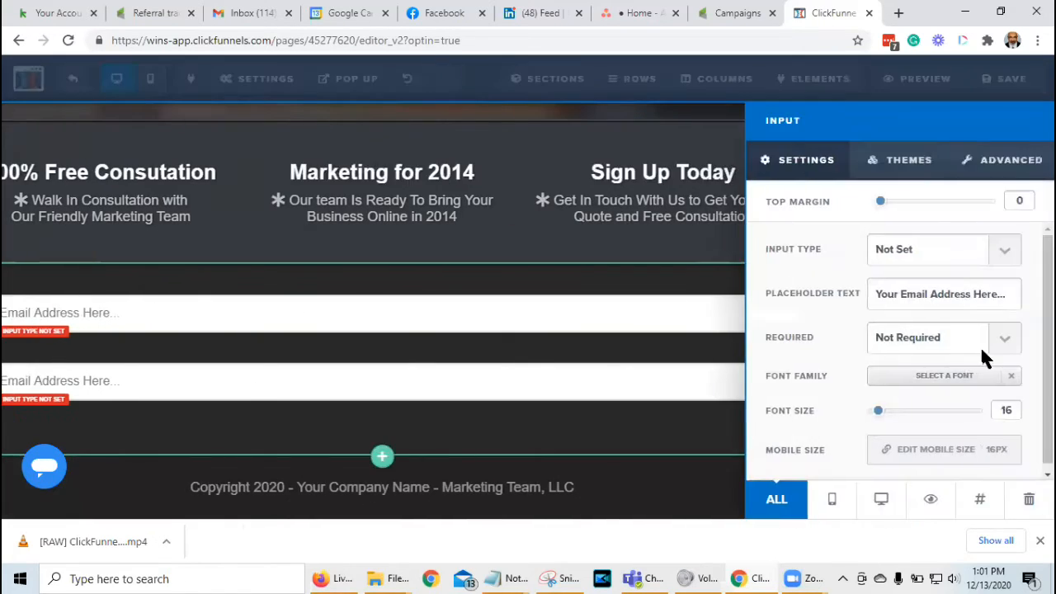
{"action": "left_click", "coordinate": [1007, 256]}
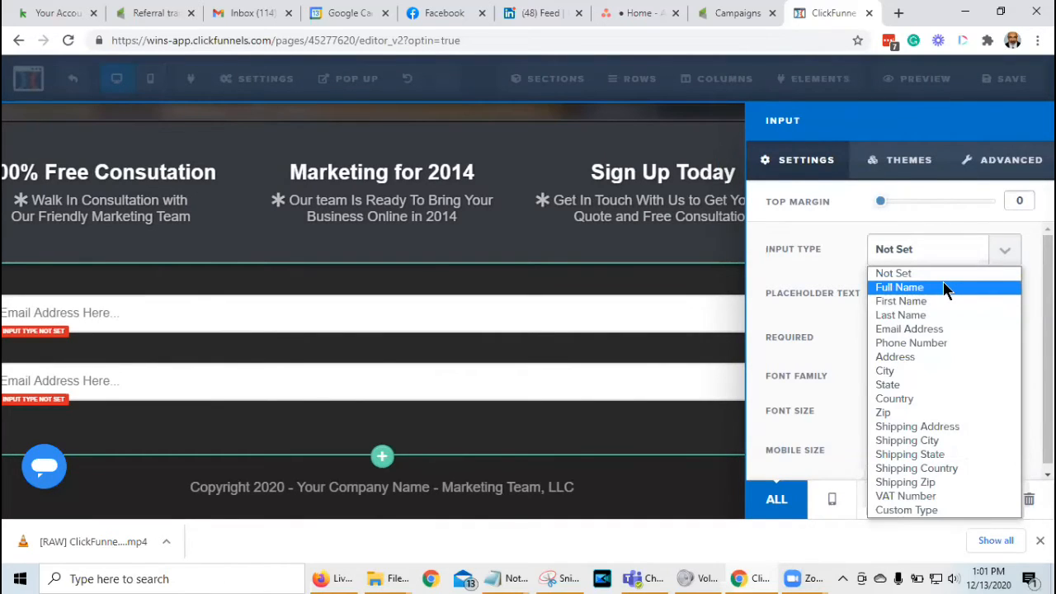
{"action": "left_click", "coordinate": [939, 301]}
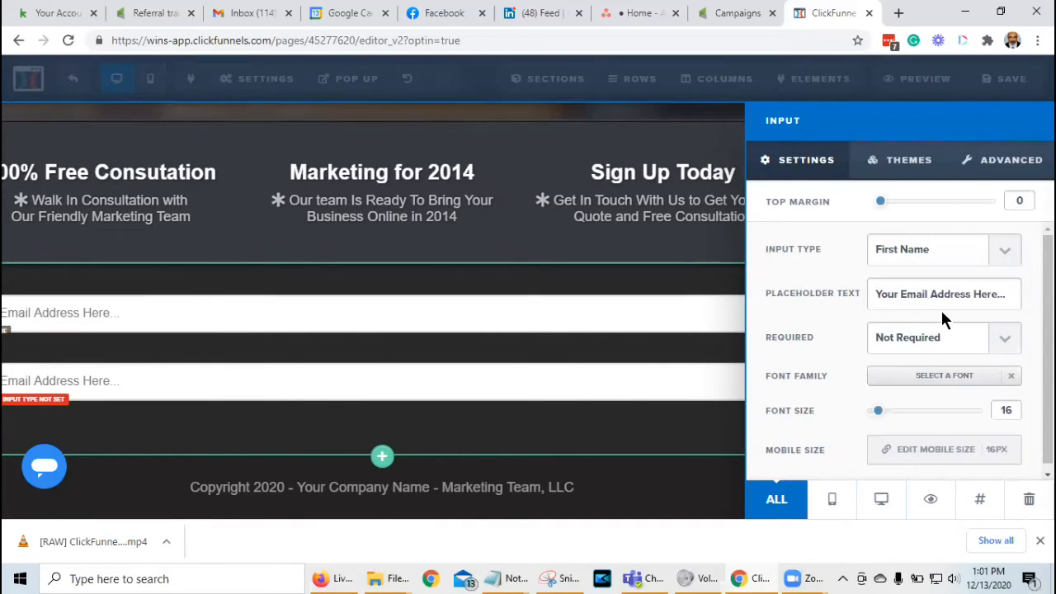
{"action": "triple_click", "coordinate": [946, 300]}
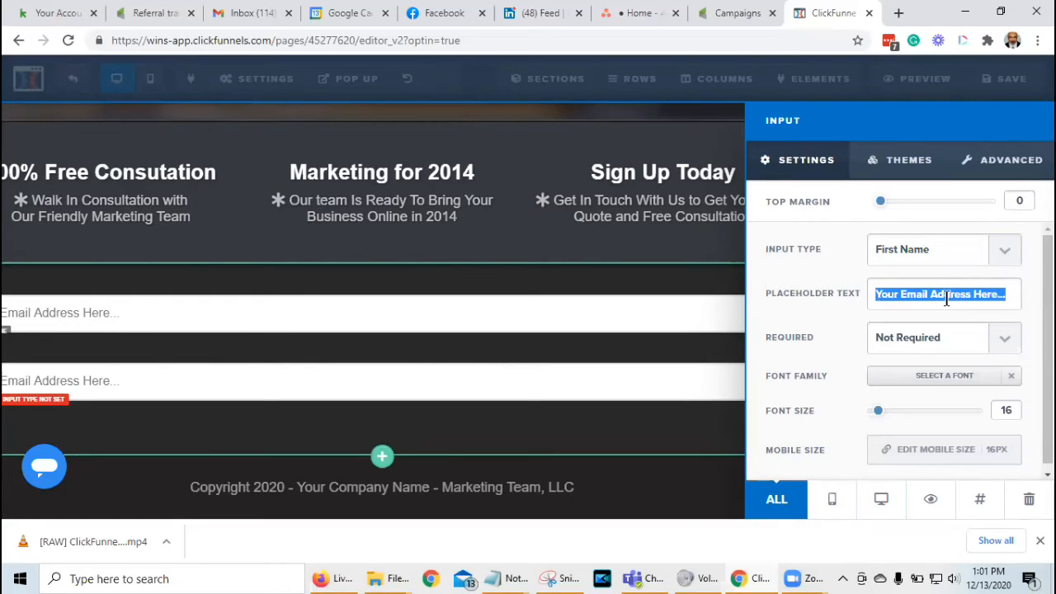
{"action": "type", "text": "First Name"}
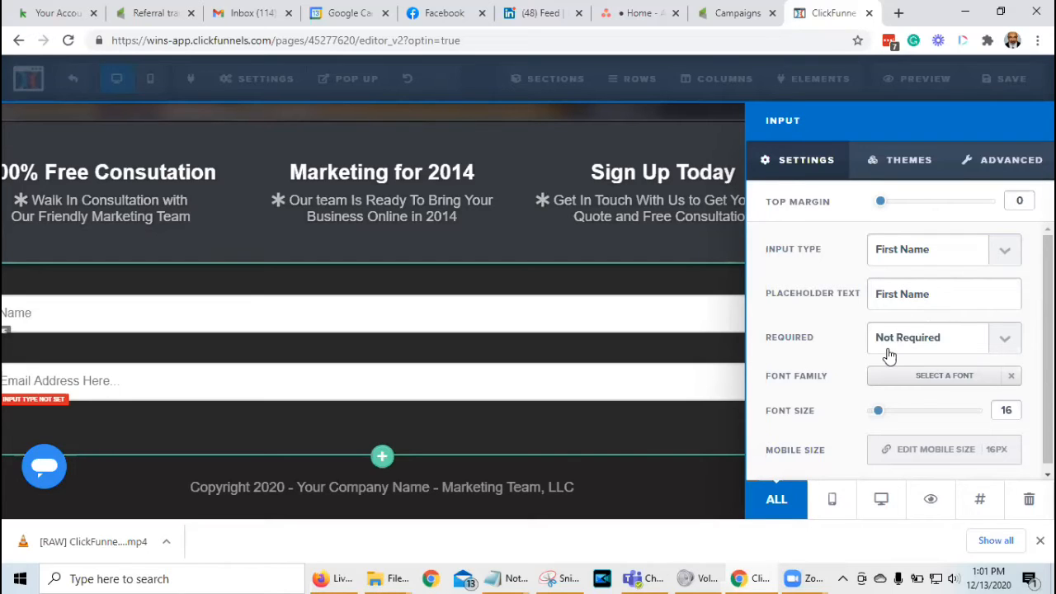
{"action": "left_click", "coordinate": [888, 349]}
{"action": "left_click", "coordinate": [883, 348]}
{"action": "left_click", "coordinate": [533, 323]}
Set the lower input's type to Email Address and close its settings.
{"action": "left_click", "coordinate": [258, 396]}
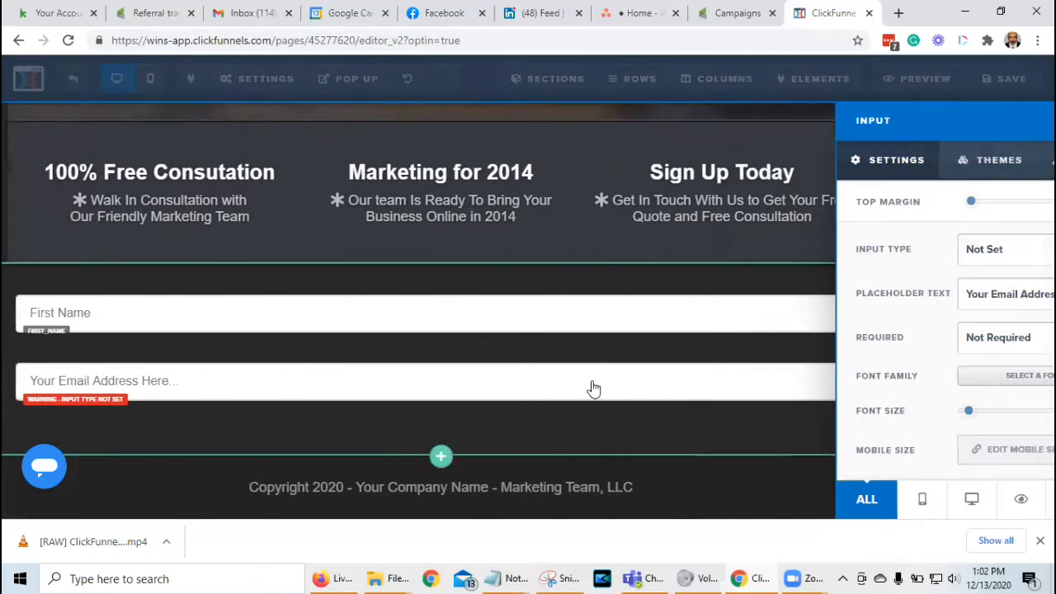
{"action": "left_click", "coordinate": [1003, 251]}
{"action": "left_click", "coordinate": [829, 263]}
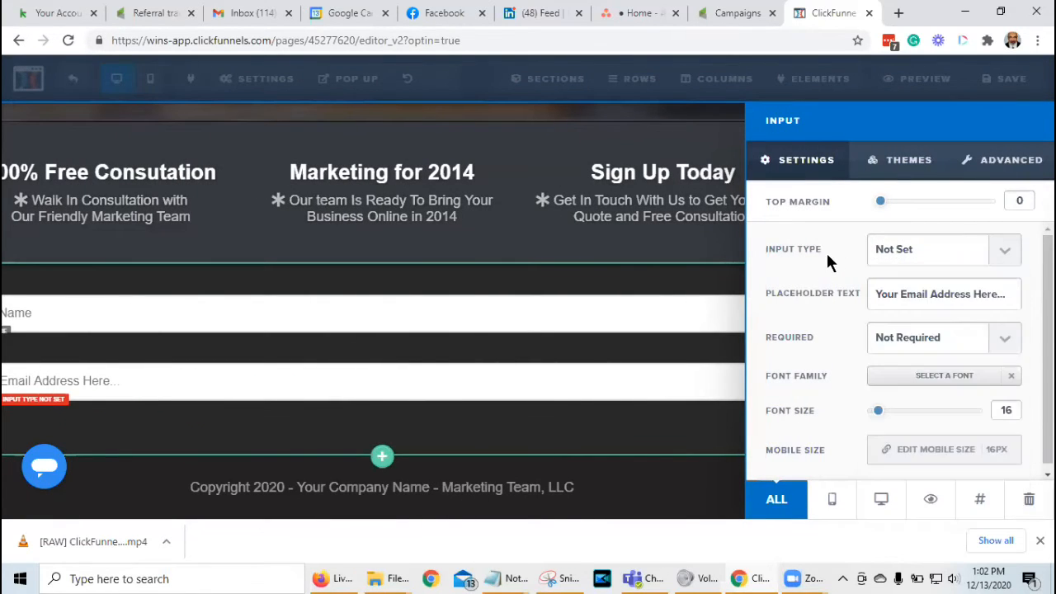
{"action": "left_click", "coordinate": [1007, 248]}
{"action": "left_click", "coordinate": [917, 329]}
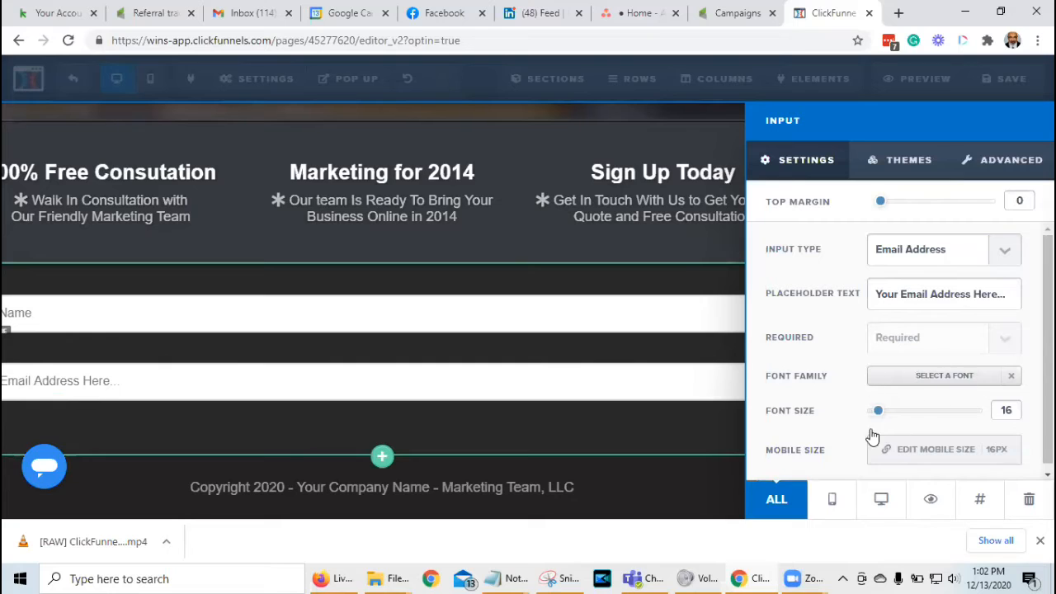
{"action": "scroll", "coordinate": [868, 427], "scroll_direction": "down", "scroll_amount": 1}
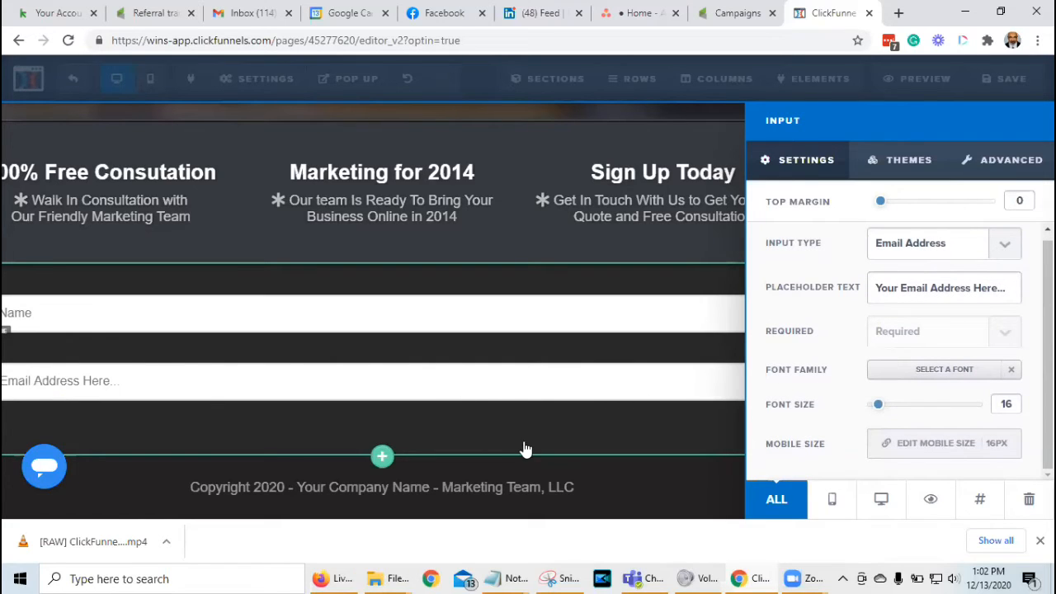
{"action": "left_click", "coordinate": [614, 425]}
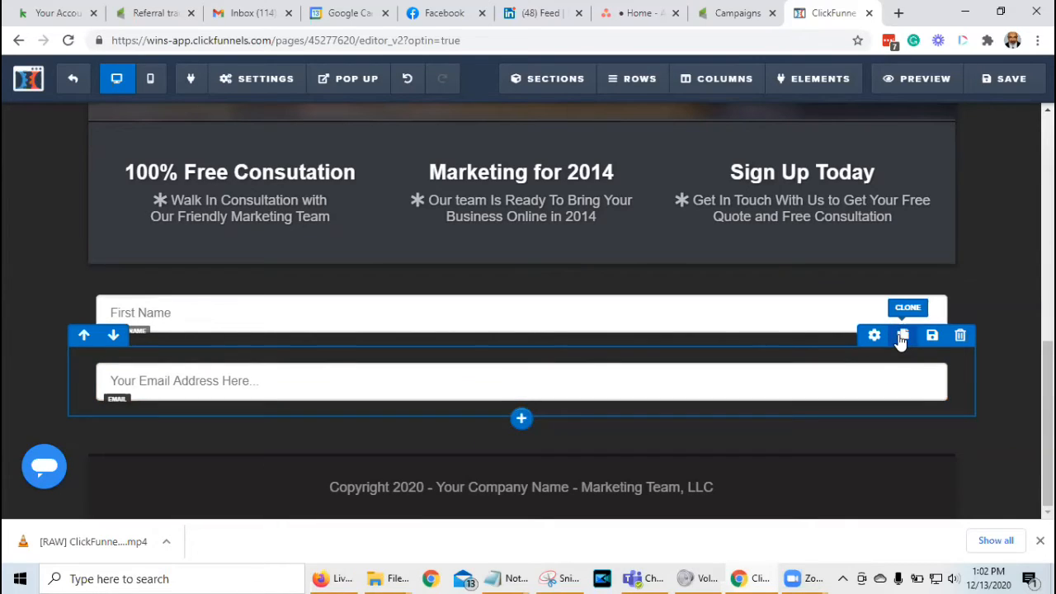
Add a Button element beneath the email address input.
{"action": "left_click", "coordinate": [521, 405]}
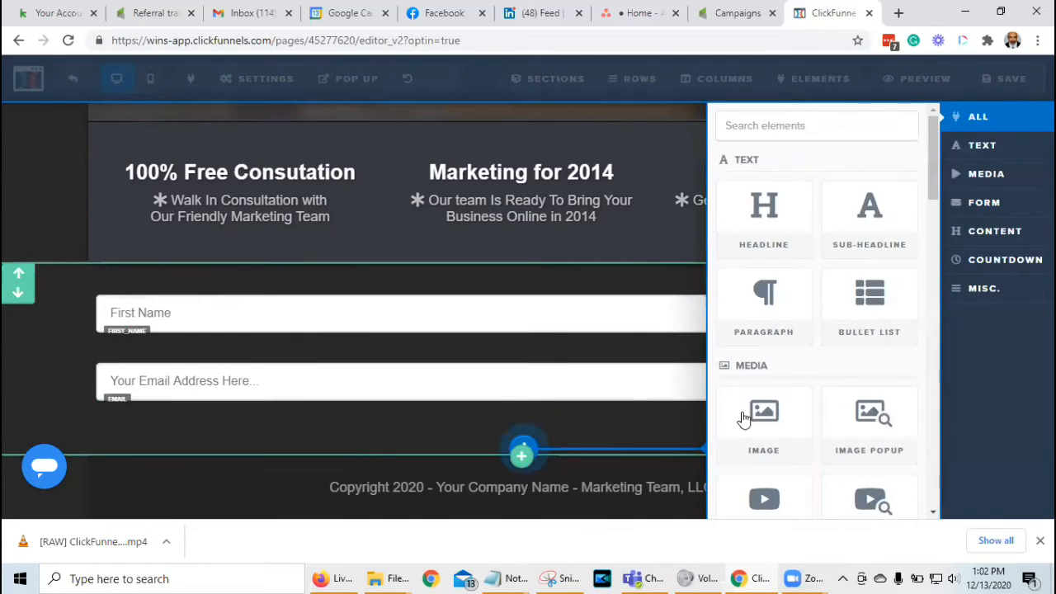
{"action": "scroll", "coordinate": [790, 384], "scroll_direction": "down", "scroll_amount": 3}
{"action": "scroll", "coordinate": [795, 377], "scroll_direction": "down", "scroll_amount": 3}
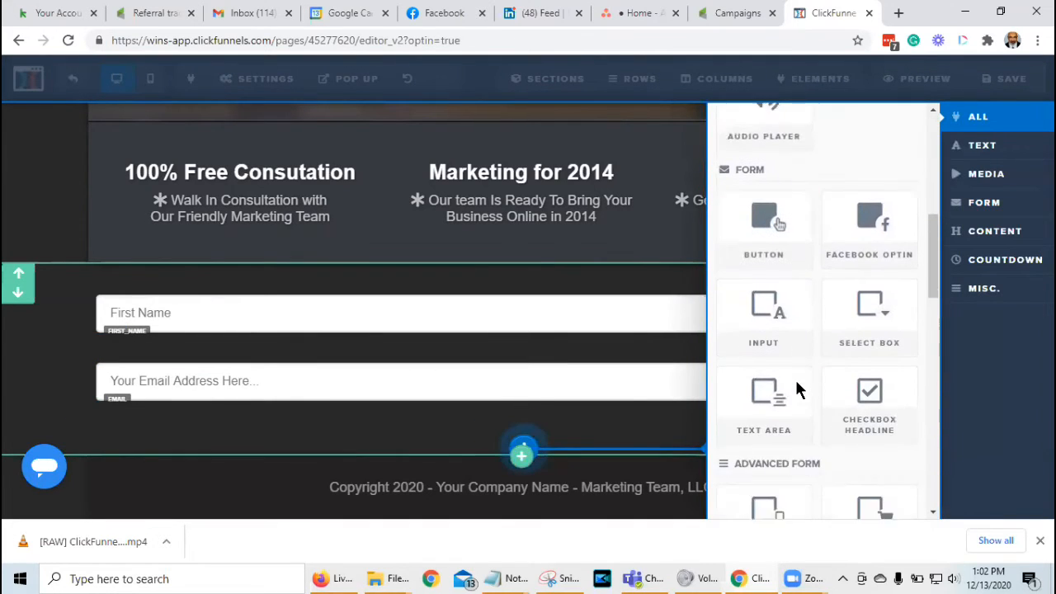
{"action": "left_click", "coordinate": [755, 261]}
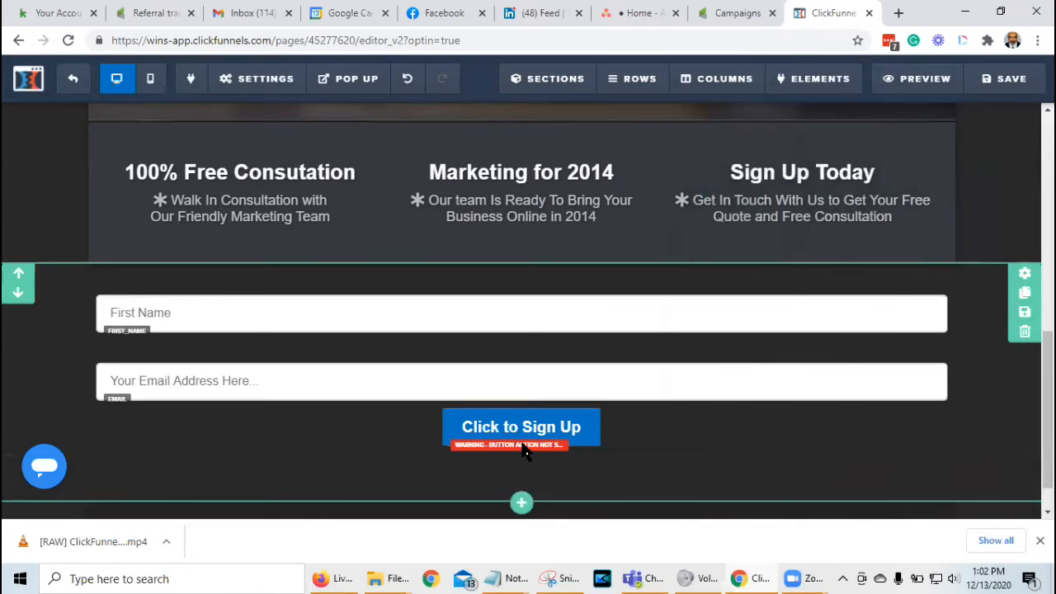
Set the Click to Sign Up button's action to Submit Order / Submit Form.
{"action": "left_click", "coordinate": [528, 426]}
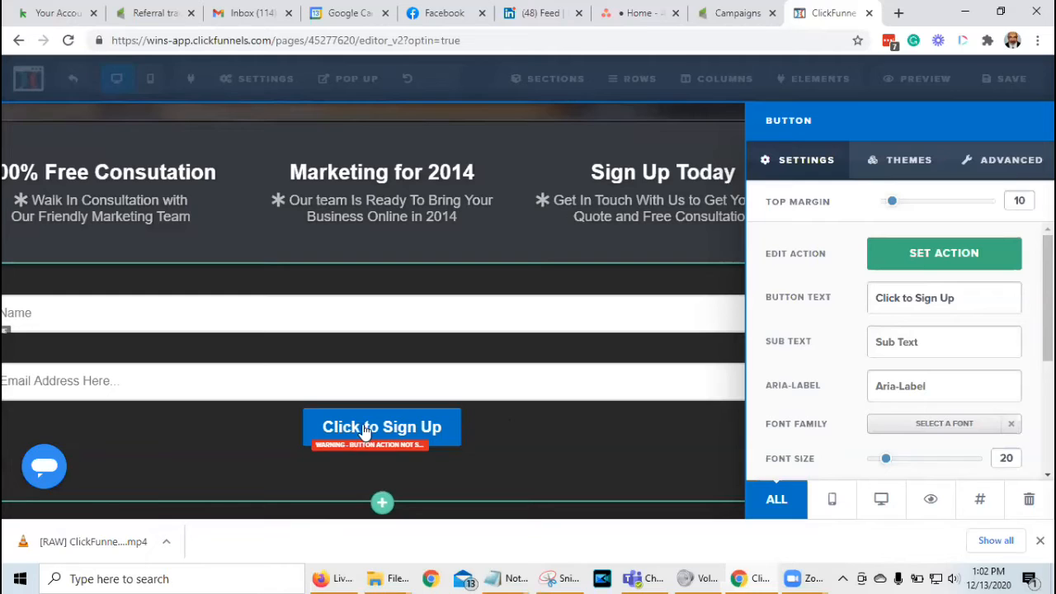
{"action": "left_click", "coordinate": [967, 252]}
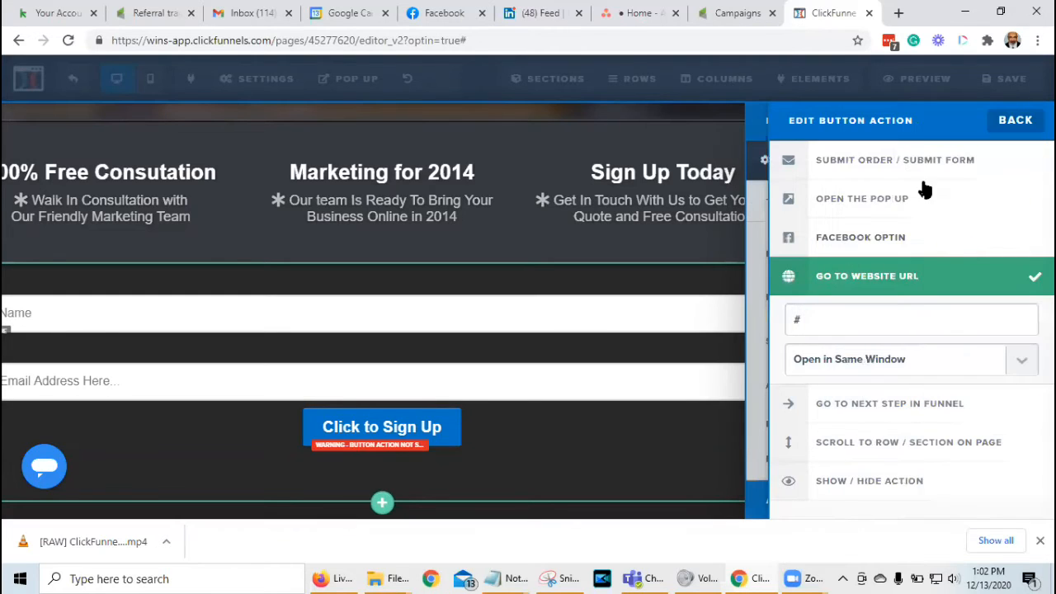
{"action": "left_click", "coordinate": [916, 161]}
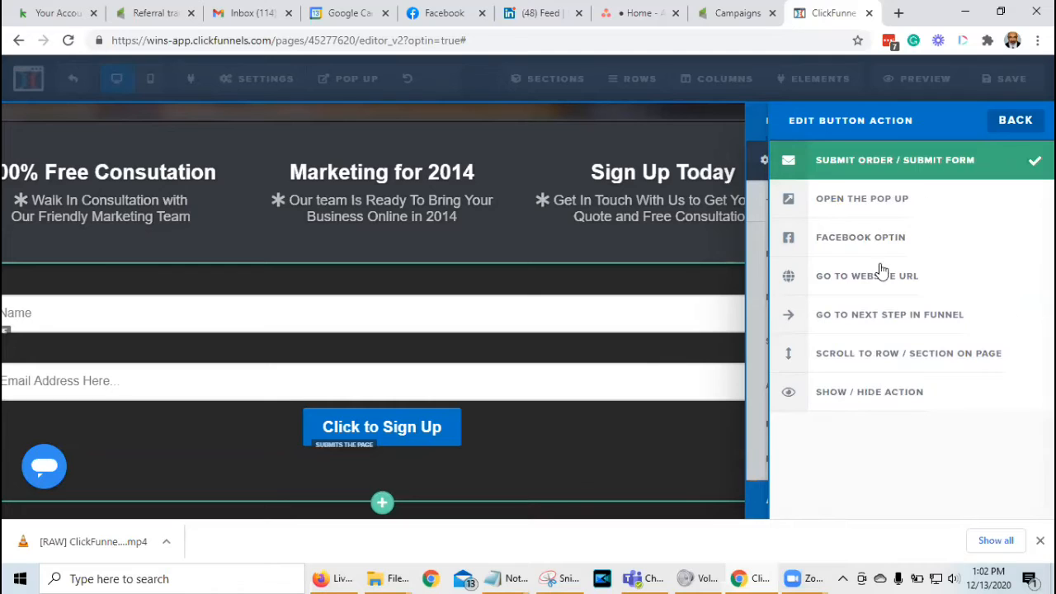
{"action": "left_click", "coordinate": [742, 466]}
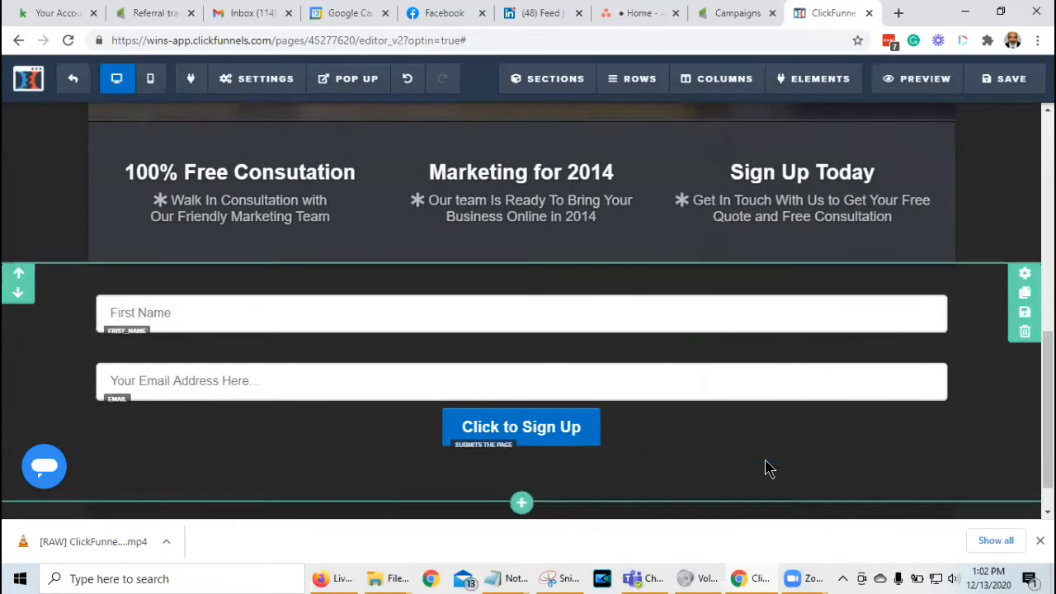
Review the Click to Sign Up button's general settings and its advanced style options.
{"action": "left_click", "coordinate": [934, 432]}
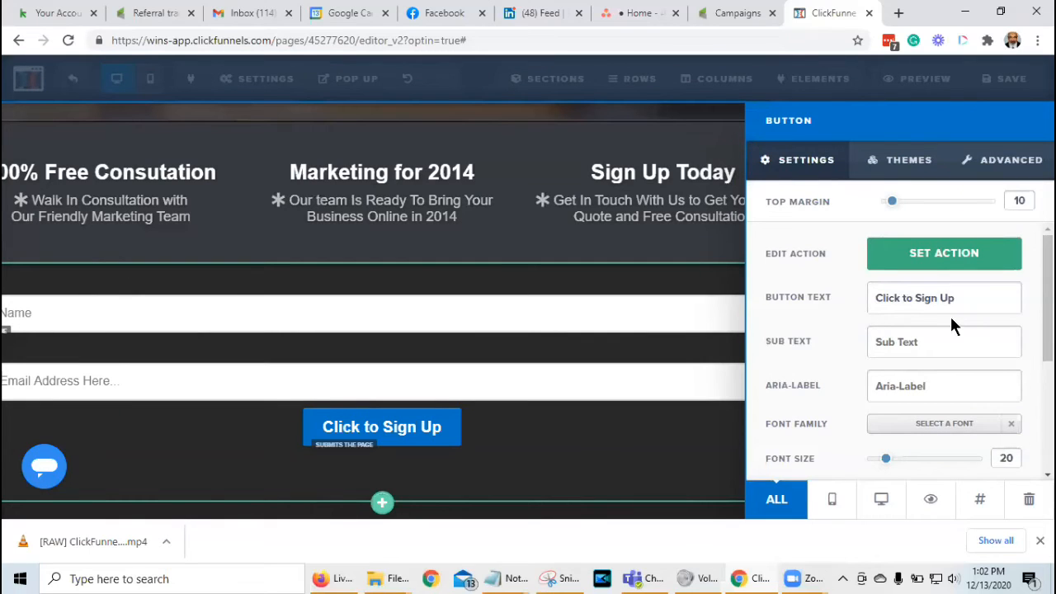
{"action": "scroll", "coordinate": [899, 385], "scroll_direction": "down", "scroll_amount": 3}
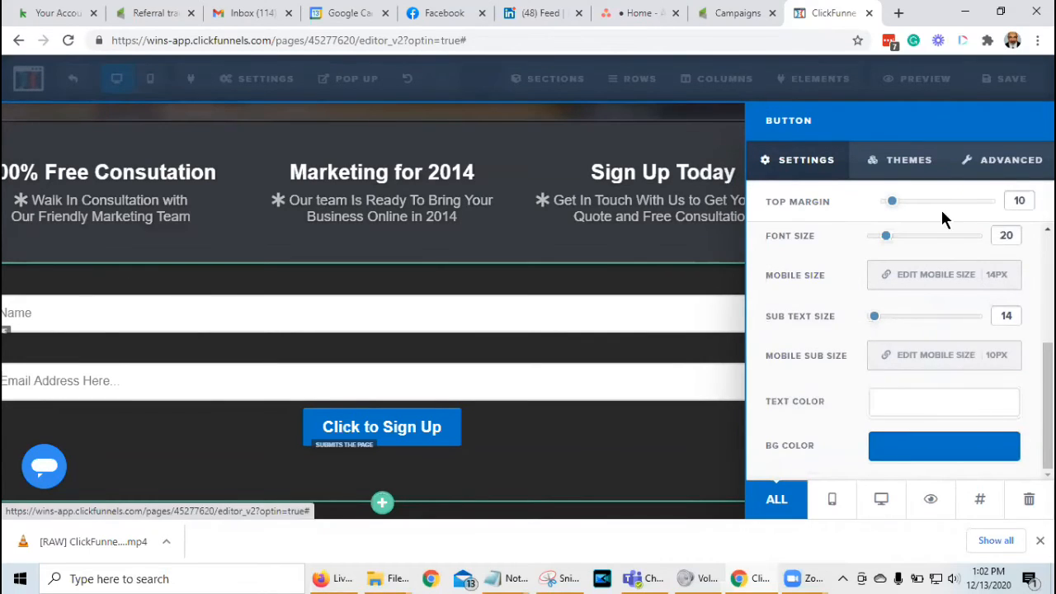
{"action": "left_click", "coordinate": [1021, 165]}
{"action": "scroll", "coordinate": [871, 380], "scroll_direction": "down", "scroll_amount": 5}
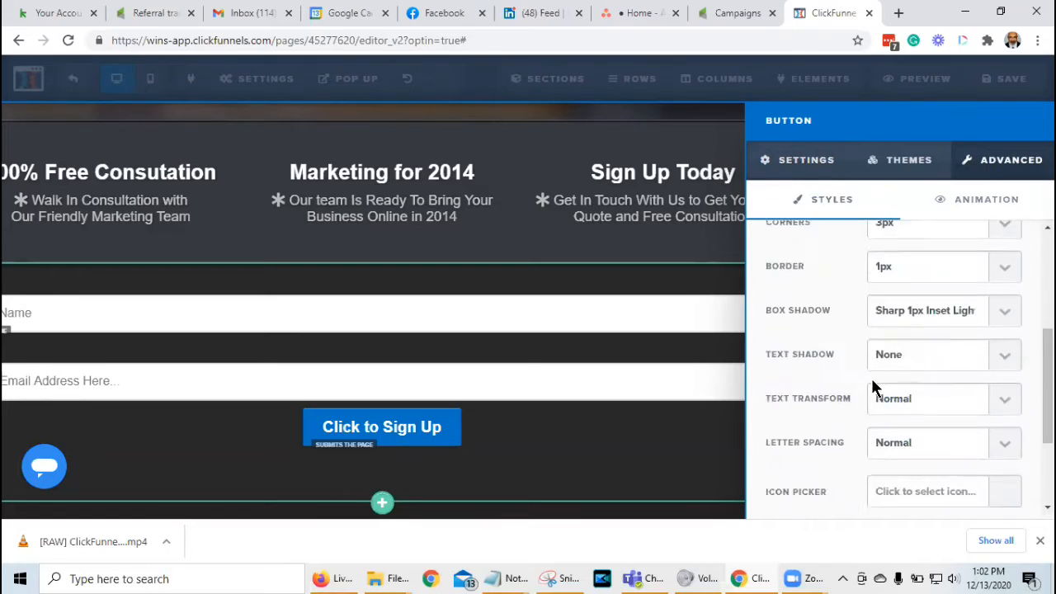
{"action": "left_click", "coordinate": [560, 455]}
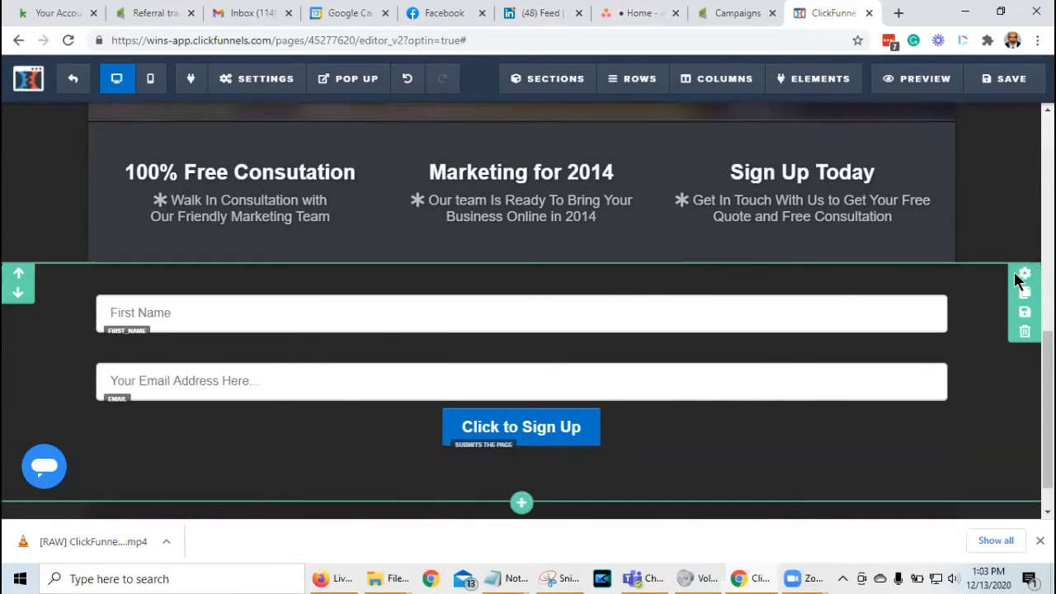
Delete the added section holding the name input, email input and sign-up button.
{"action": "left_click", "coordinate": [1025, 333]}
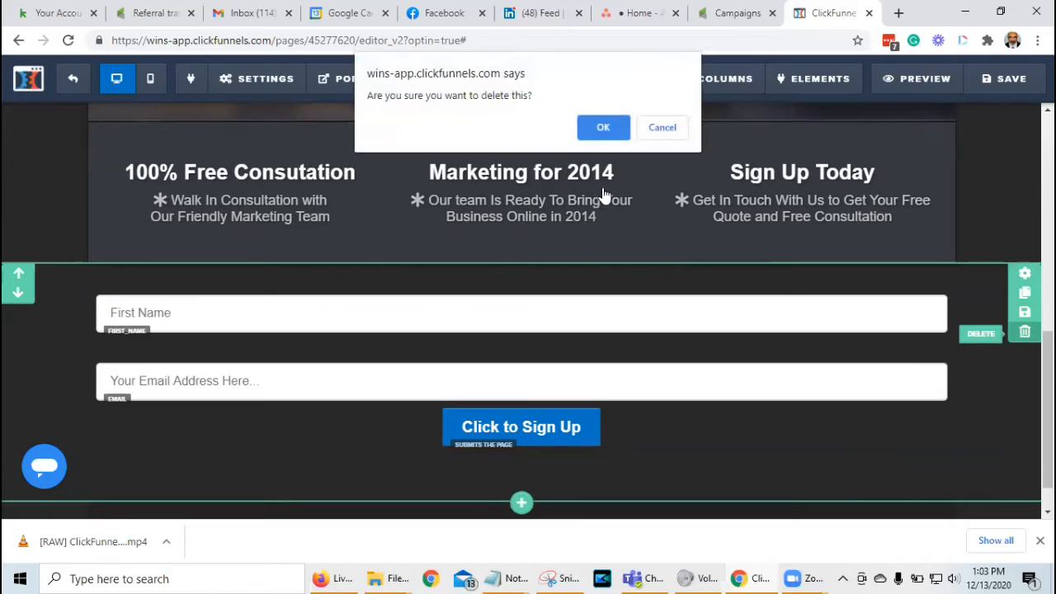
{"action": "left_click", "coordinate": [603, 129]}
Delete the phone number input from the opt-in form beside the video.
{"action": "scroll", "coordinate": [982, 305], "scroll_direction": "up", "scroll_amount": 2}
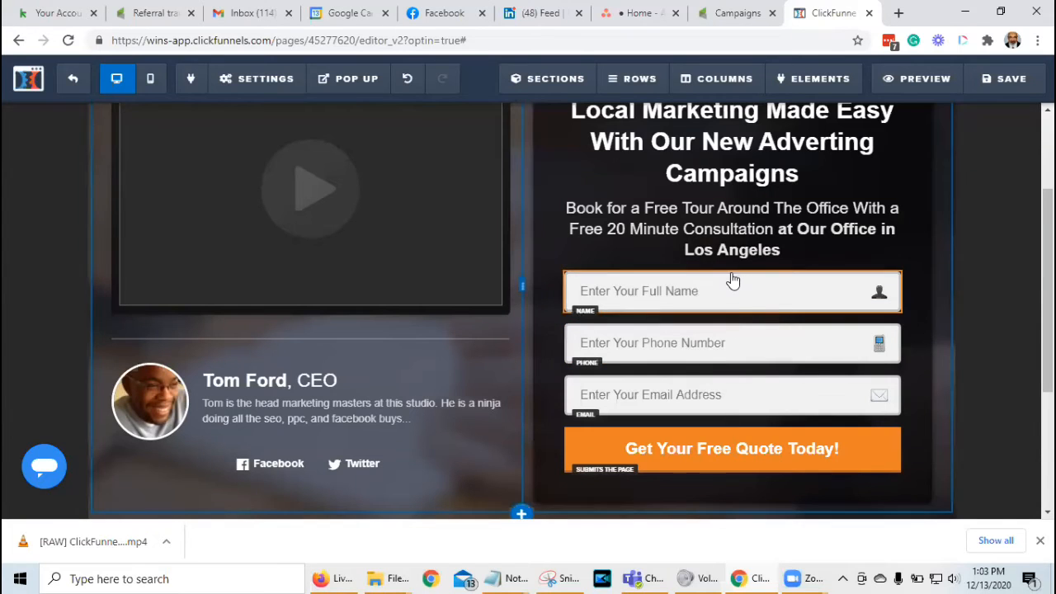
{"action": "mouse_move", "coordinate": [652, 342]}
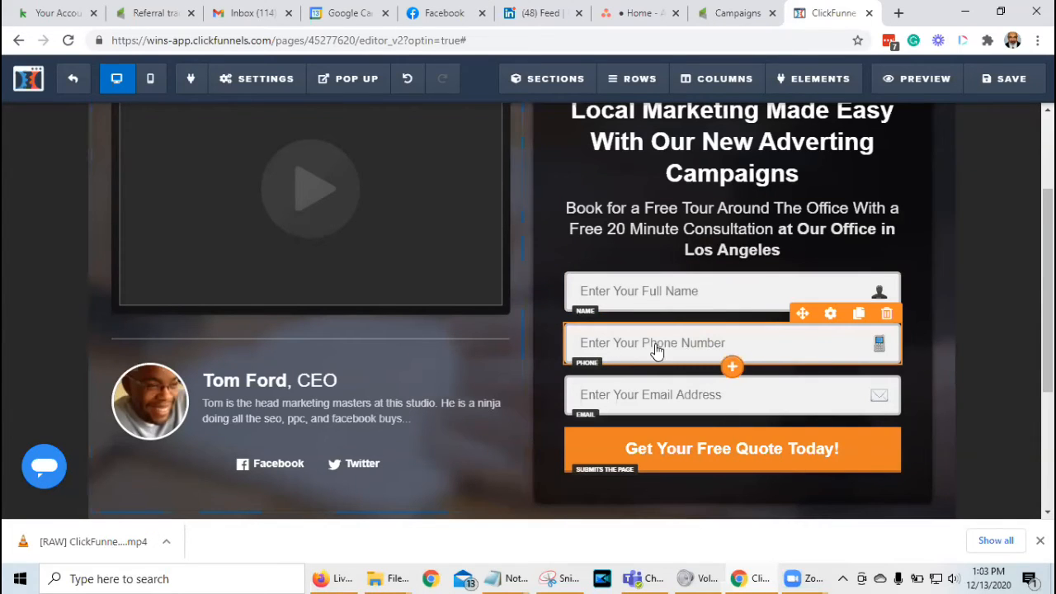
{"action": "left_click", "coordinate": [887, 318]}
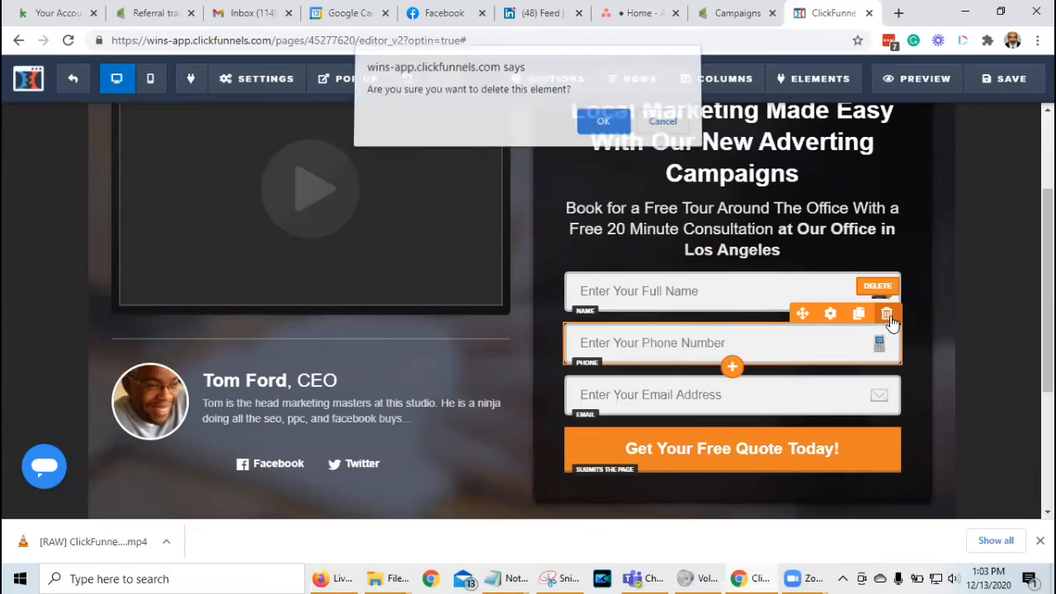
{"action": "left_click", "coordinate": [603, 128]}
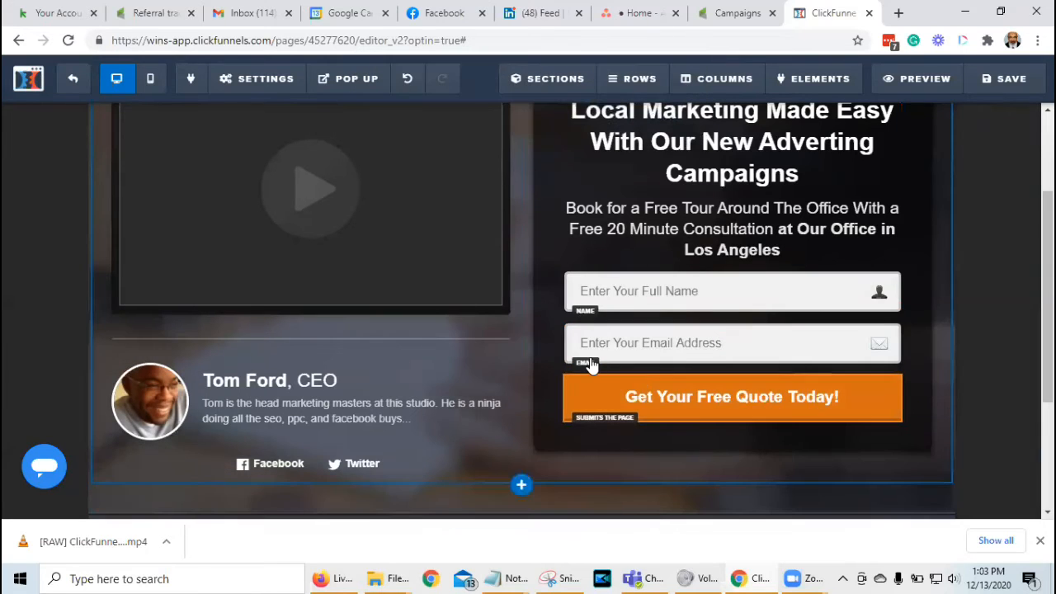
Review the settings of the full name and email address inputs, including whether each is required.
{"action": "left_click", "coordinate": [774, 303]}
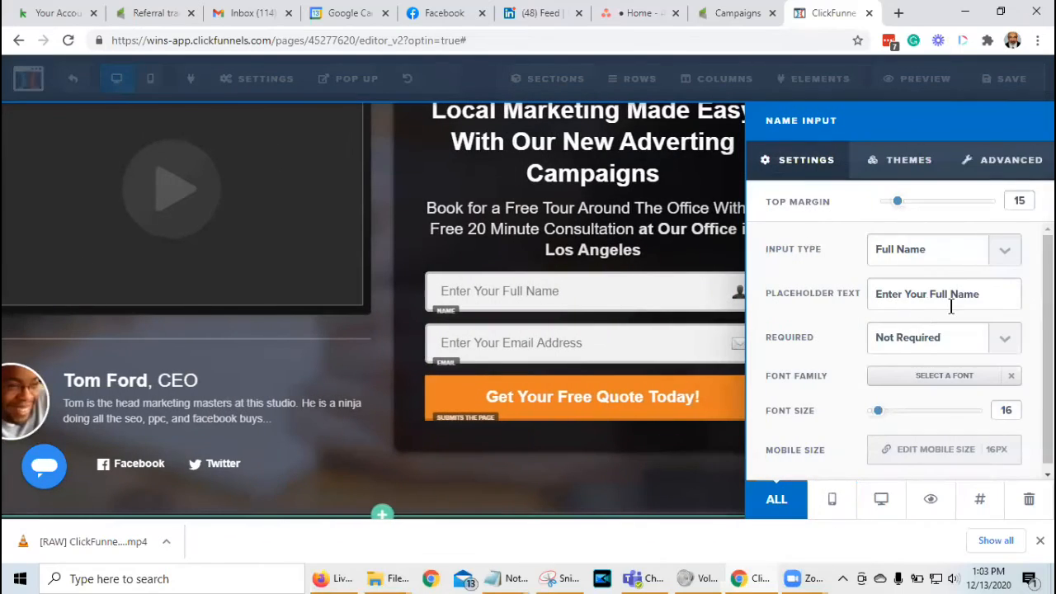
{"action": "left_click", "coordinate": [924, 337]}
{"action": "left_click", "coordinate": [923, 337]}
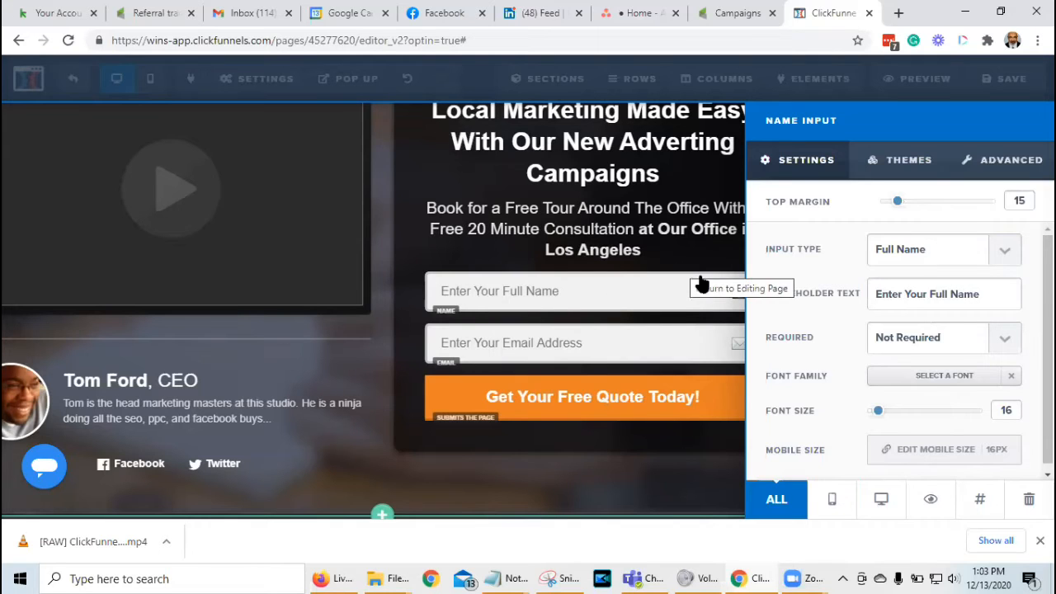
{"action": "left_click", "coordinate": [599, 357]}
{"action": "left_click", "coordinate": [703, 359]}
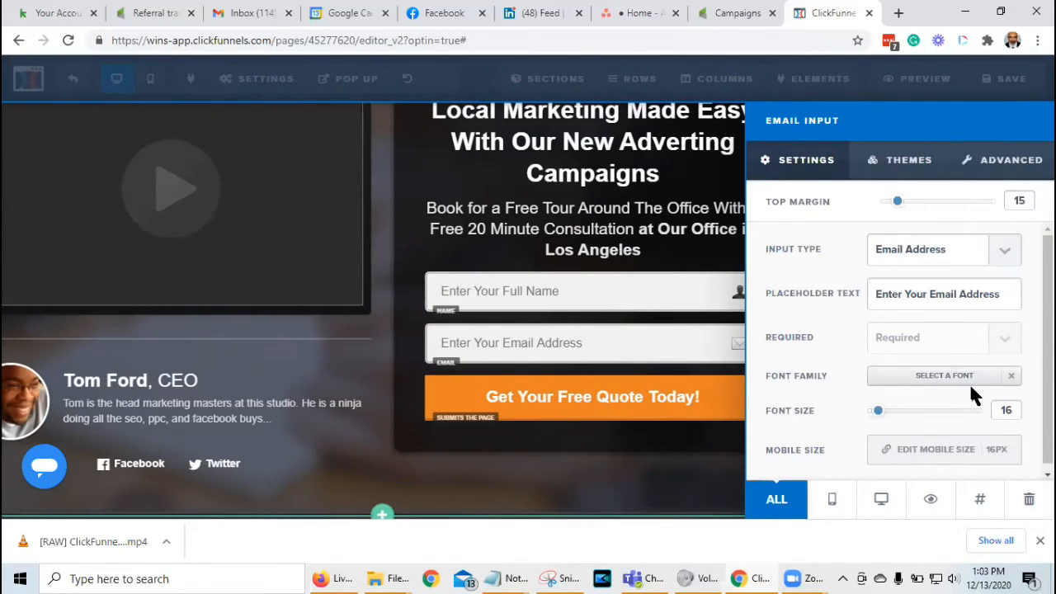
{"action": "left_click", "coordinate": [568, 407]}
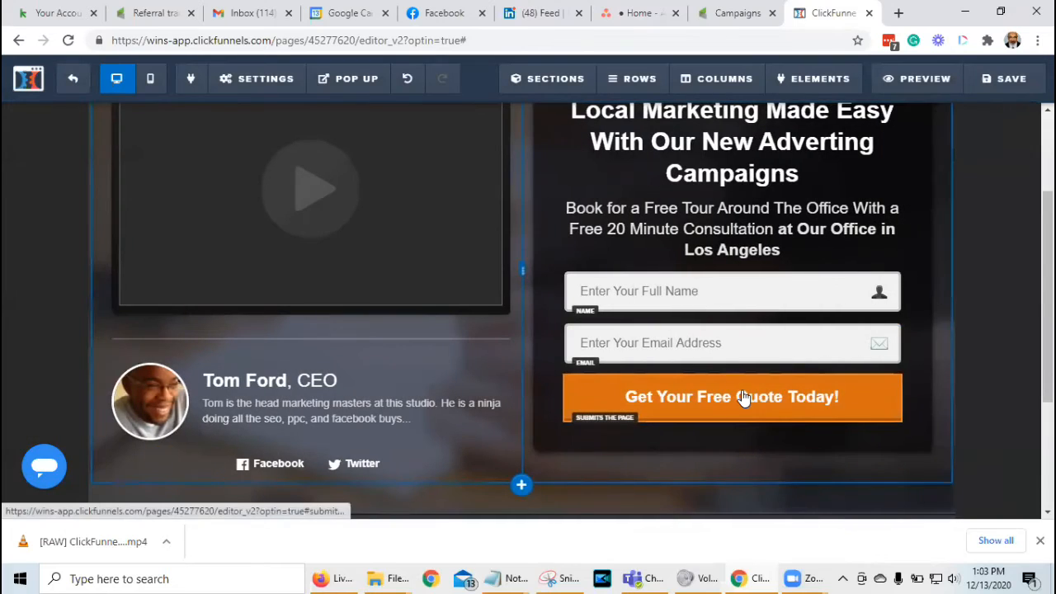
Change the opt-in form's orange button text to "Sign Me Up!" and save the page.
{"action": "left_click", "coordinate": [742, 399]}
{"action": "triple_click", "coordinate": [934, 297]}
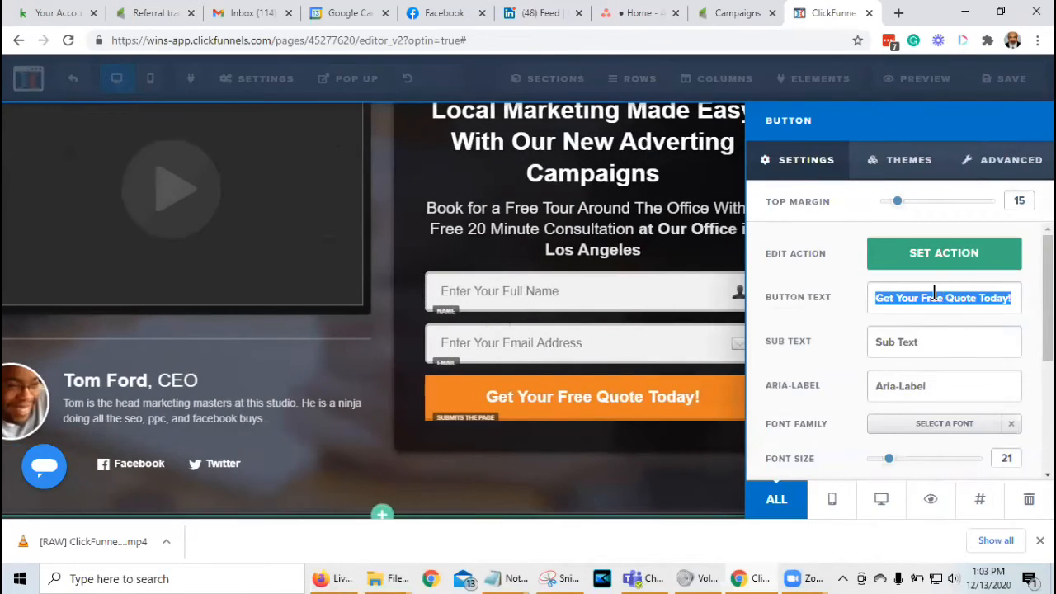
{"action": "type", "text": "Sign"}
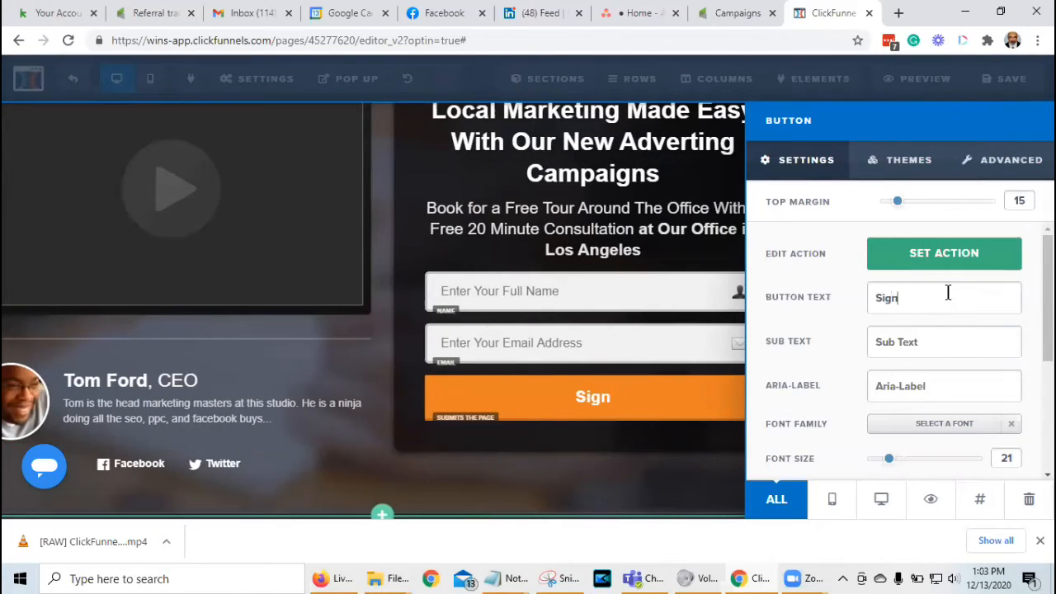
{"action": "type", "text": " Me Up!"}
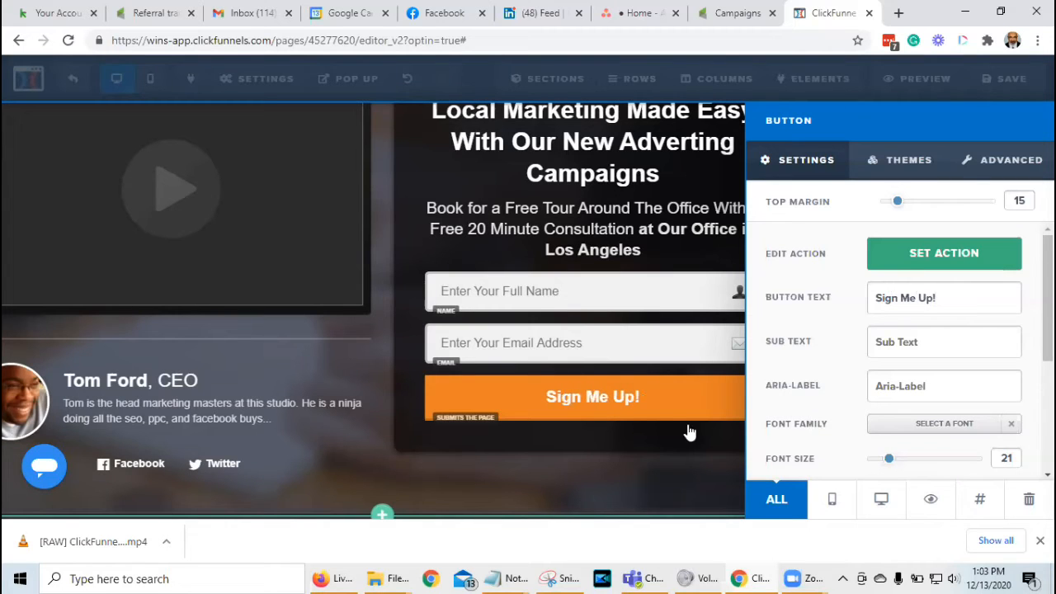
{"action": "left_click", "coordinate": [631, 407]}
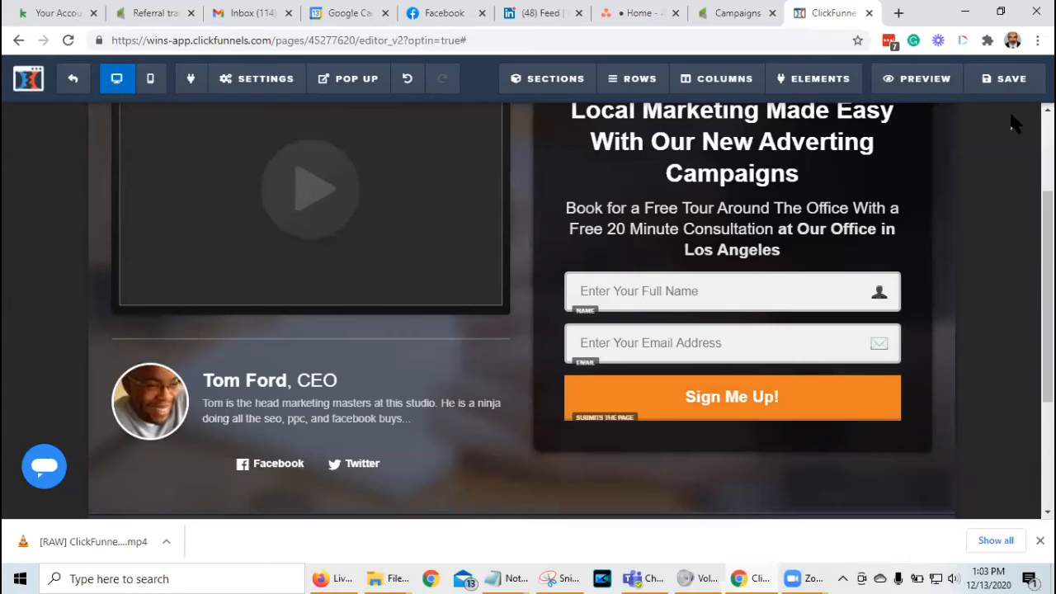
{"action": "left_click", "coordinate": [1013, 79]}
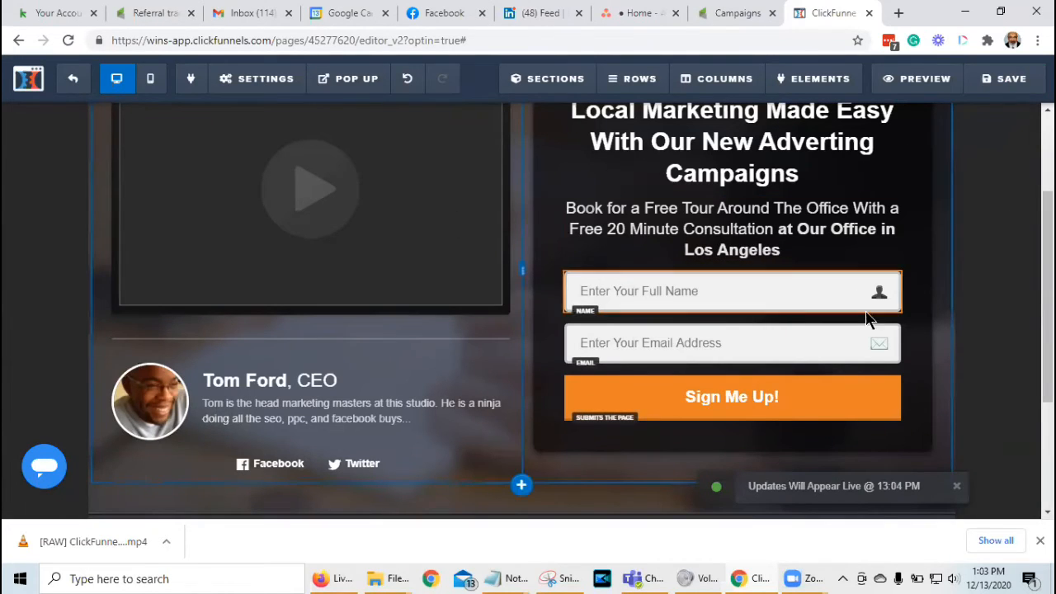
Open the page's email integration settings and choose null (Html Form) as the integration.
{"action": "scroll", "coordinate": [837, 282], "scroll_direction": "up", "scroll_amount": 2}
{"action": "scroll", "coordinate": [838, 283], "scroll_direction": "down", "scroll_amount": 2}
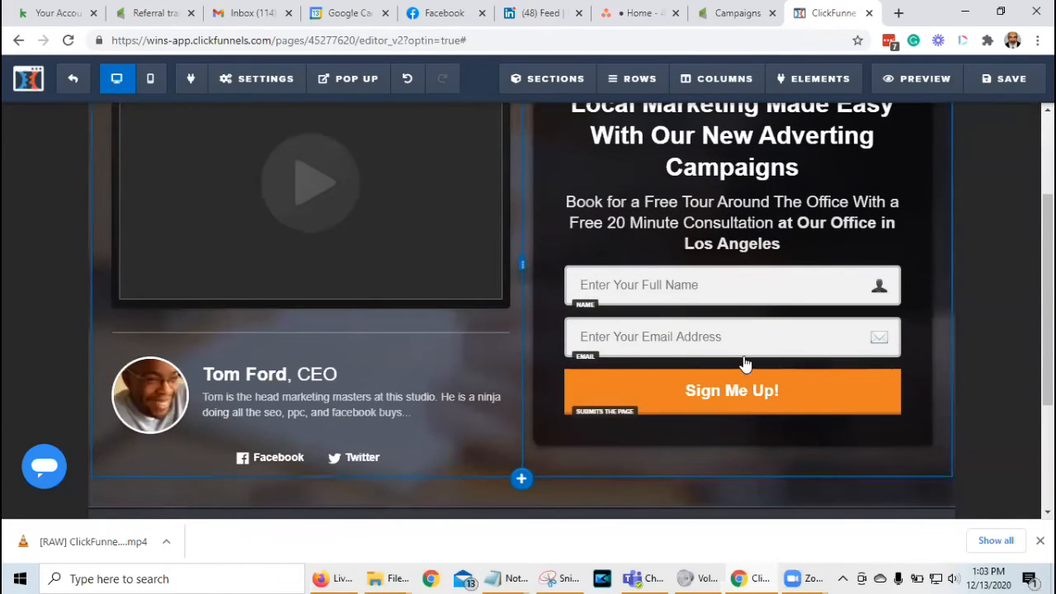
{"action": "scroll", "coordinate": [749, 335], "scroll_direction": "up", "scroll_amount": 1}
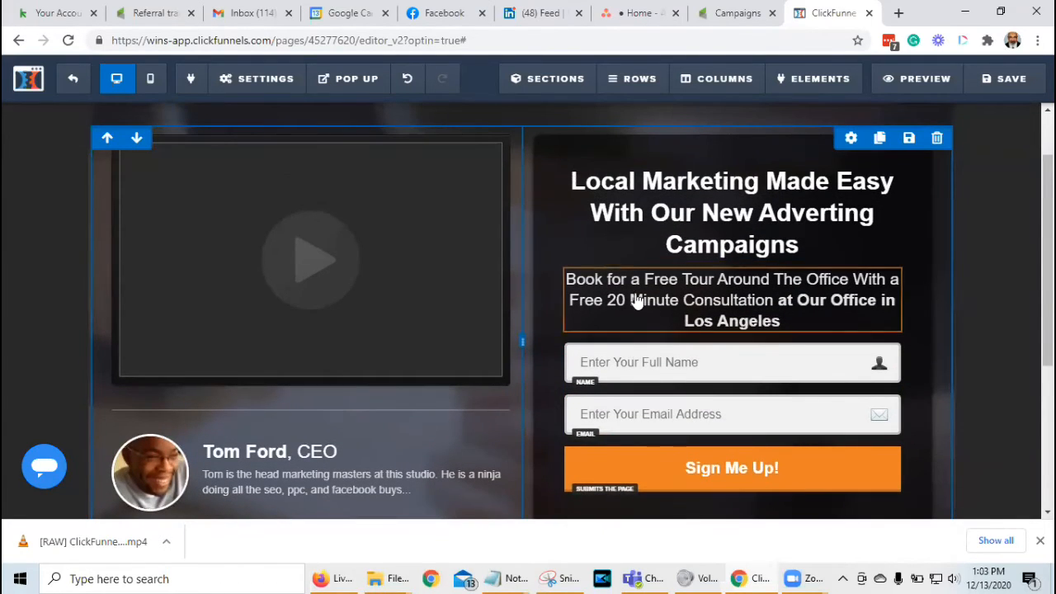
{"action": "left_click", "coordinate": [246, 86]}
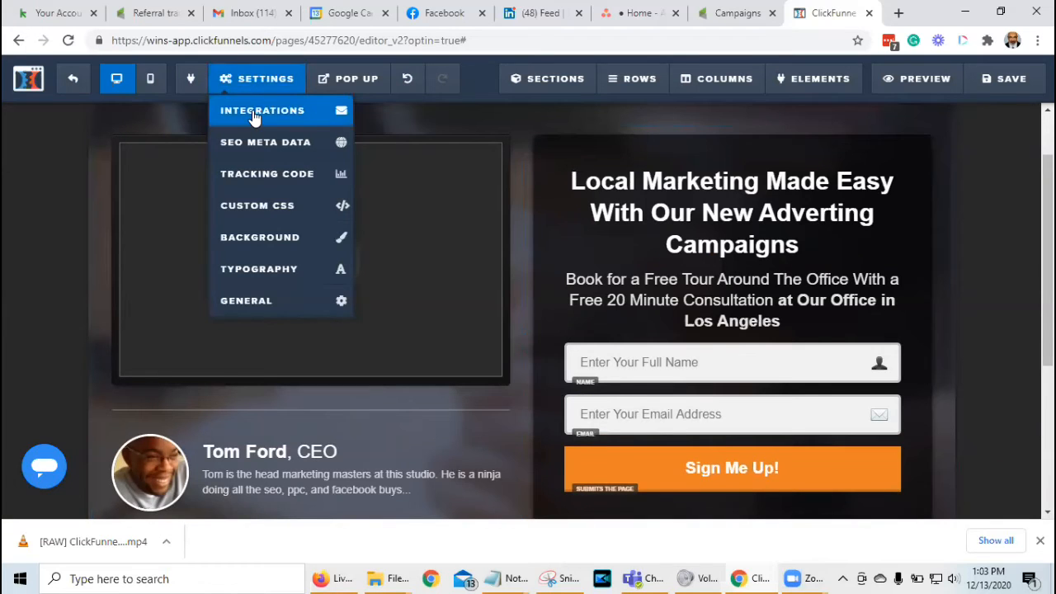
{"action": "left_click", "coordinate": [254, 118]}
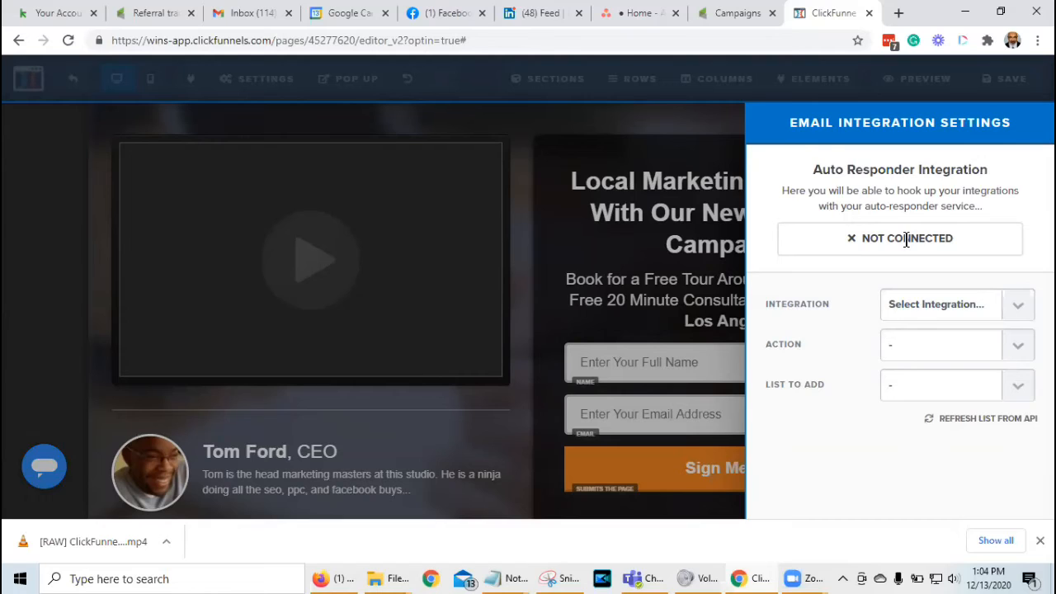
{"action": "left_click", "coordinate": [951, 305]}
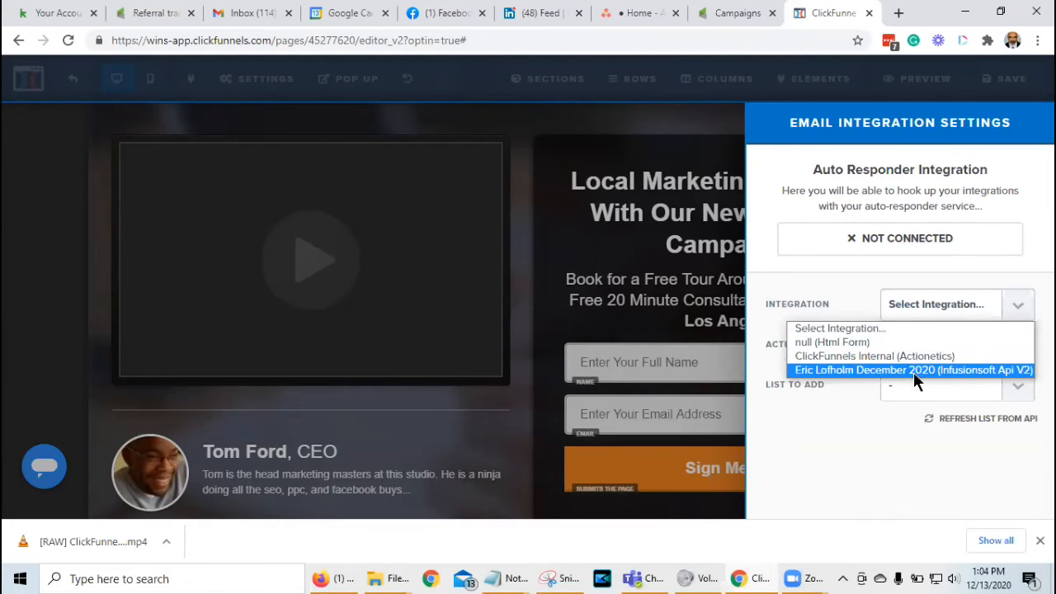
{"action": "left_click", "coordinate": [867, 341]}
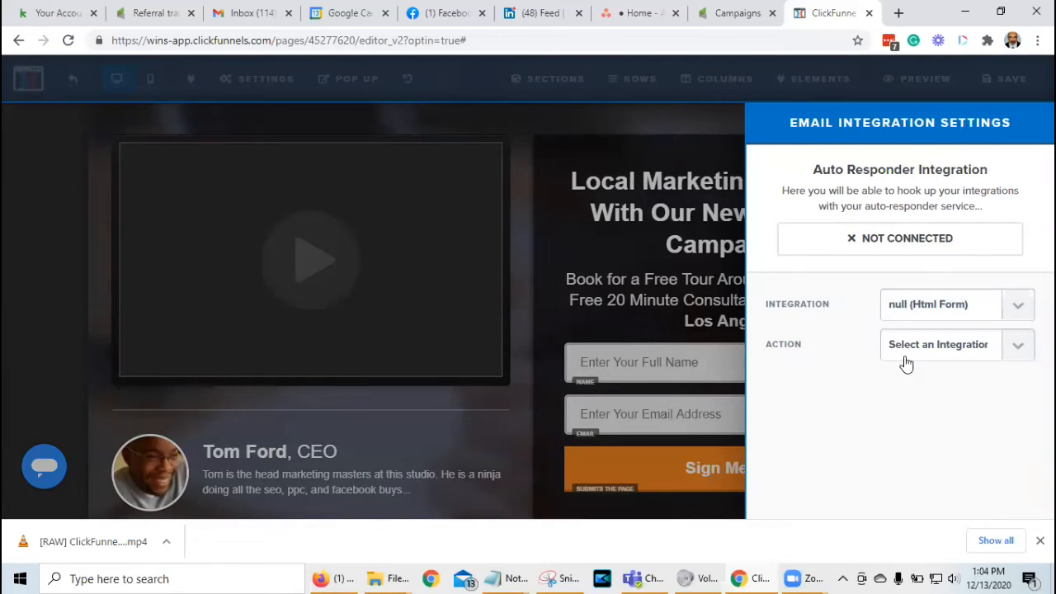
Set the integration action to Integrate Existing Form (Add HTML Below).
{"action": "mouse_move", "coordinate": [515, 576]}
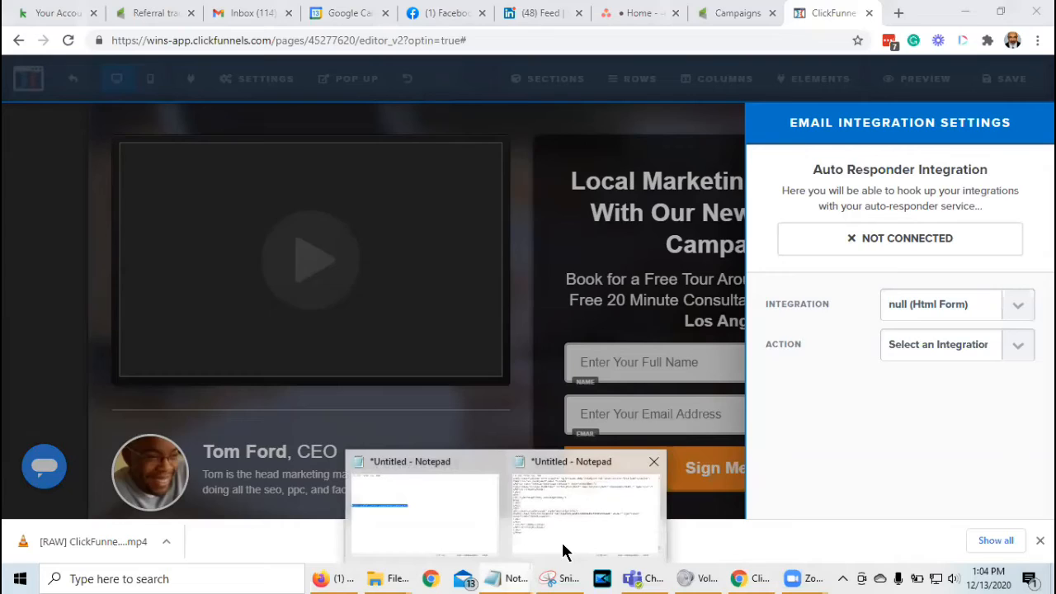
{"action": "left_click", "coordinate": [561, 548]}
{"action": "left_click", "coordinate": [946, 452]}
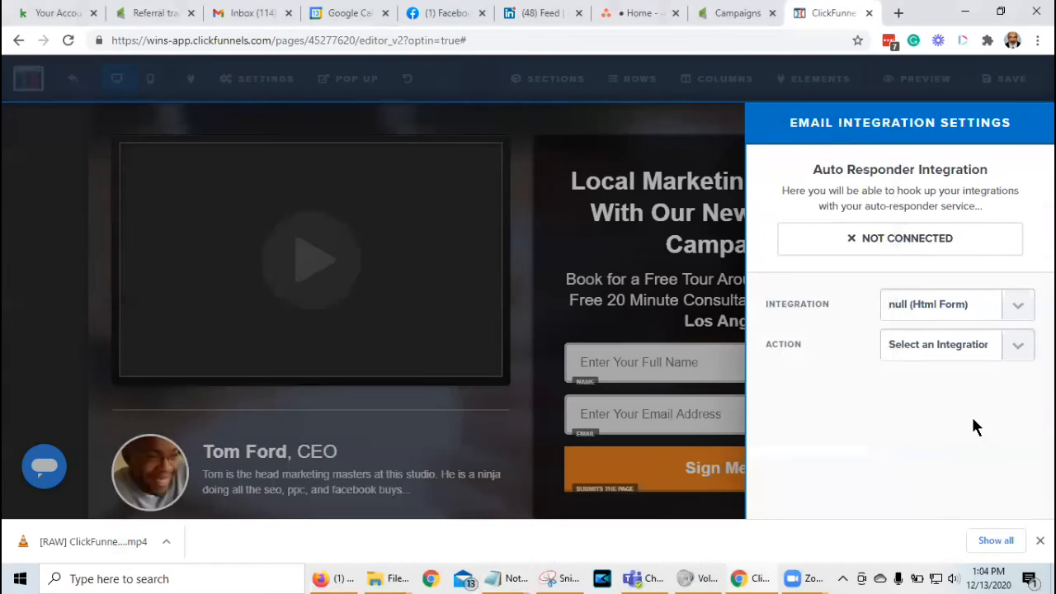
{"action": "left_click", "coordinate": [952, 350]}
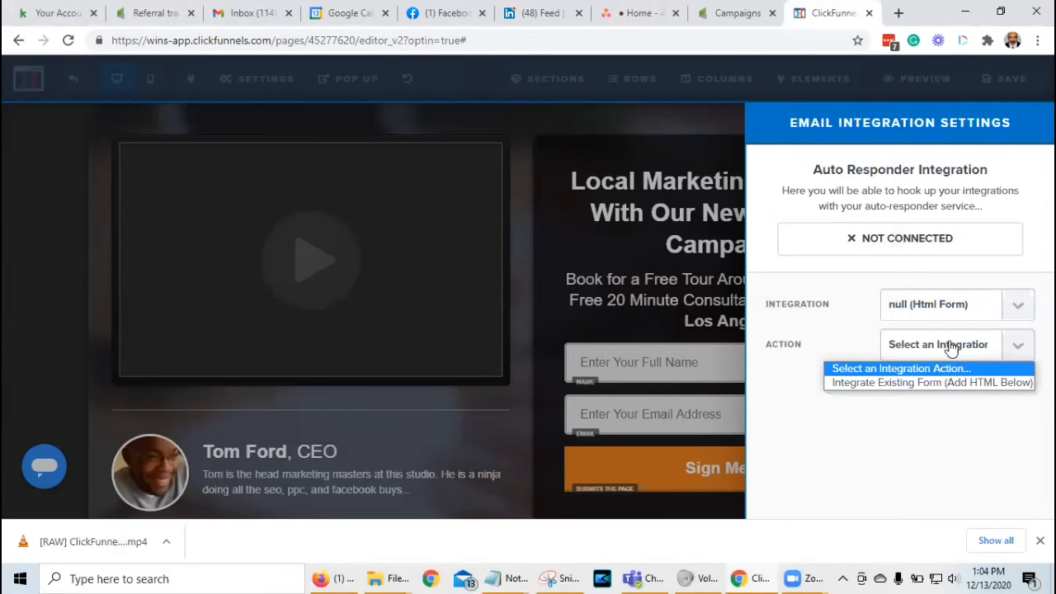
{"action": "left_click", "coordinate": [904, 384]}
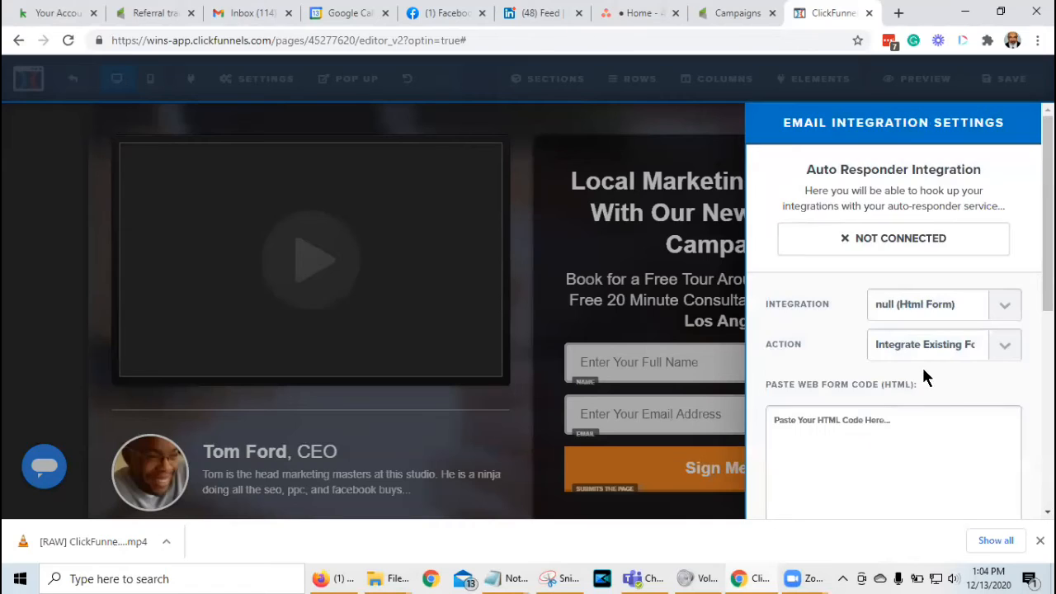
Switch to the Notepad window with the form HTML and remove the blank lines after the closing form tag.
{"action": "scroll", "coordinate": [840, 445], "scroll_direction": "down", "scroll_amount": 2}
{"action": "mouse_move", "coordinate": [495, 577]}
{"action": "left_click", "coordinate": [540, 530]}
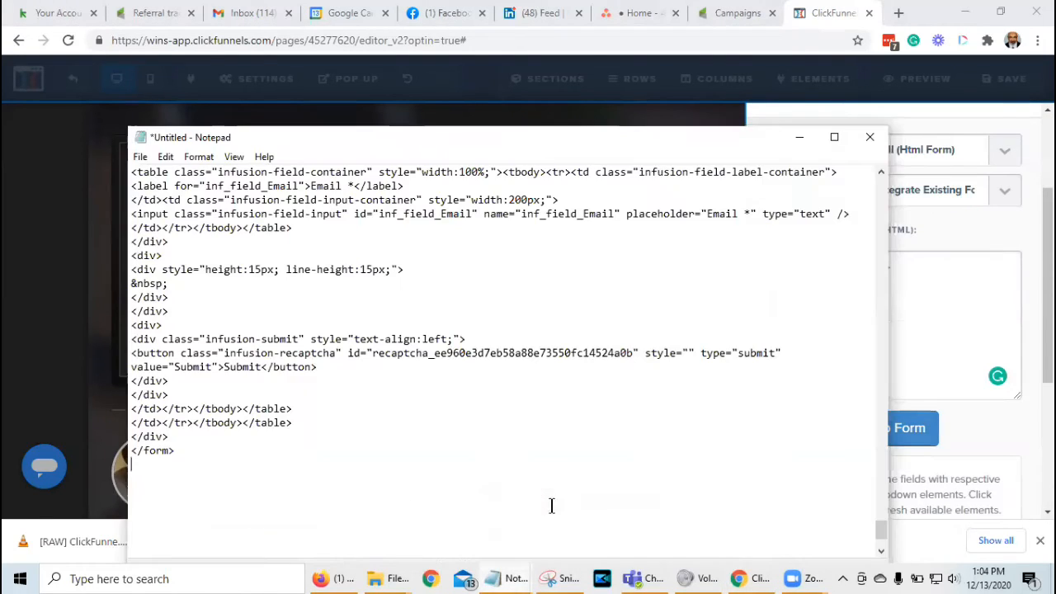
{"action": "scroll", "coordinate": [256, 544], "scroll_direction": "down", "scroll_amount": 3}
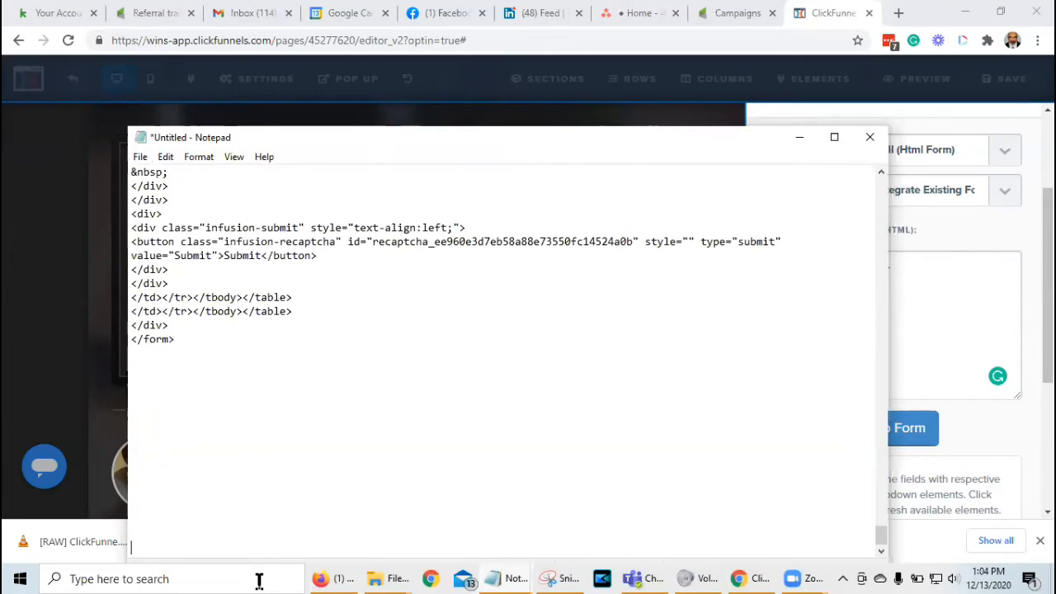
{"action": "scroll", "coordinate": [277, 535], "scroll_direction": "up", "scroll_amount": 5}
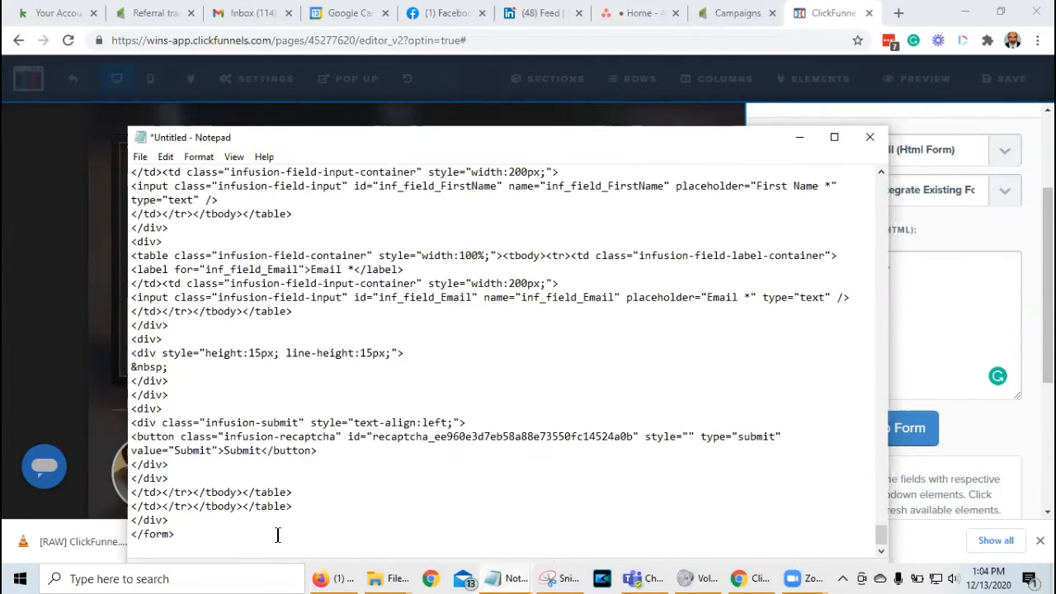
{"action": "key", "text": "BackSpace"}
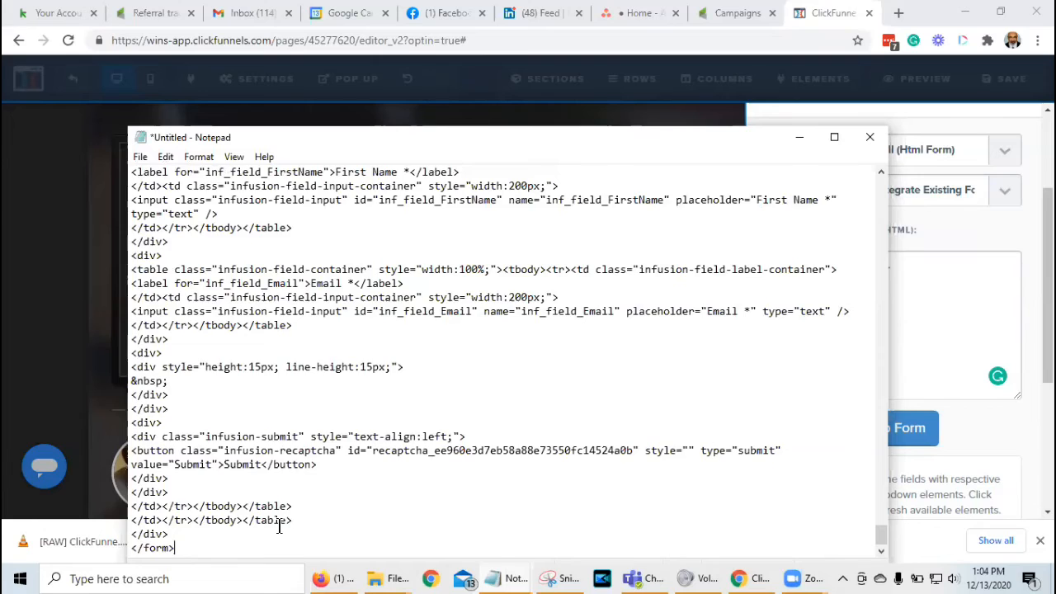
Copy the entire form HTML from Notepad into the ClickFunnels web form code field.
{"action": "key", "text": "ctrl+a"}
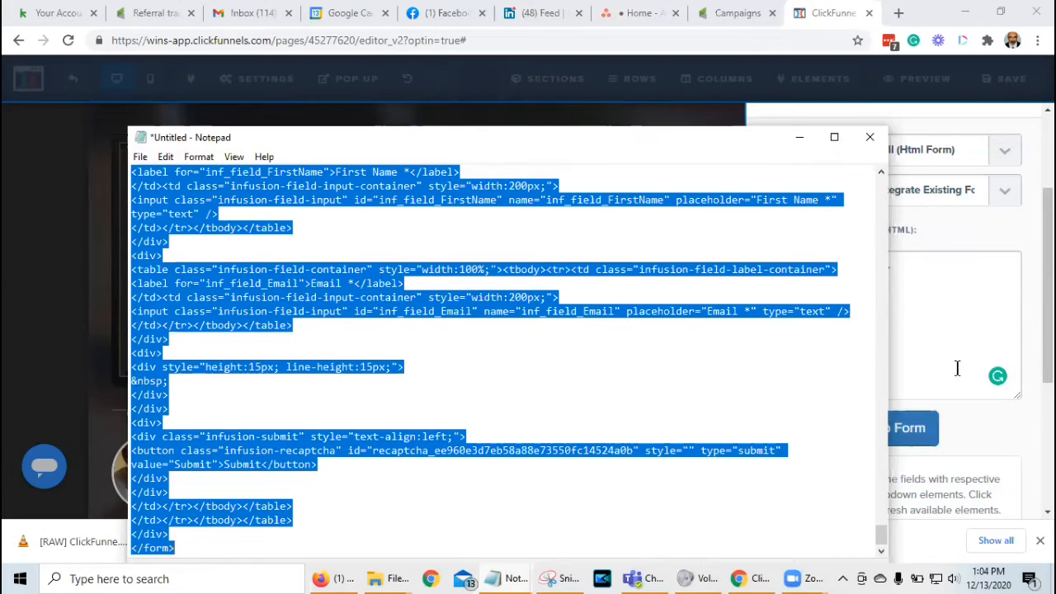
{"action": "left_click", "coordinate": [877, 321]}
{"action": "key", "text": "ctrl+v"}
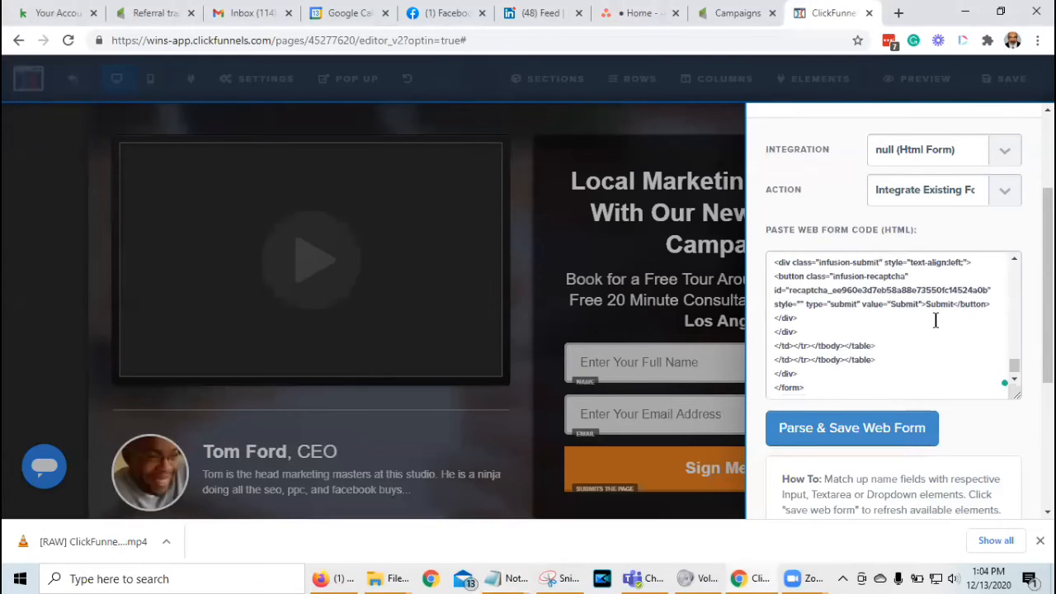
Check the pasted HTML, and parse and save the web form.
{"action": "scroll", "coordinate": [936, 313], "scroll_direction": "down", "scroll_amount": 1}
{"action": "scroll", "coordinate": [938, 388], "scroll_direction": "up", "scroll_amount": 2}
{"action": "scroll", "coordinate": [938, 353], "scroll_direction": "up", "scroll_amount": 2}
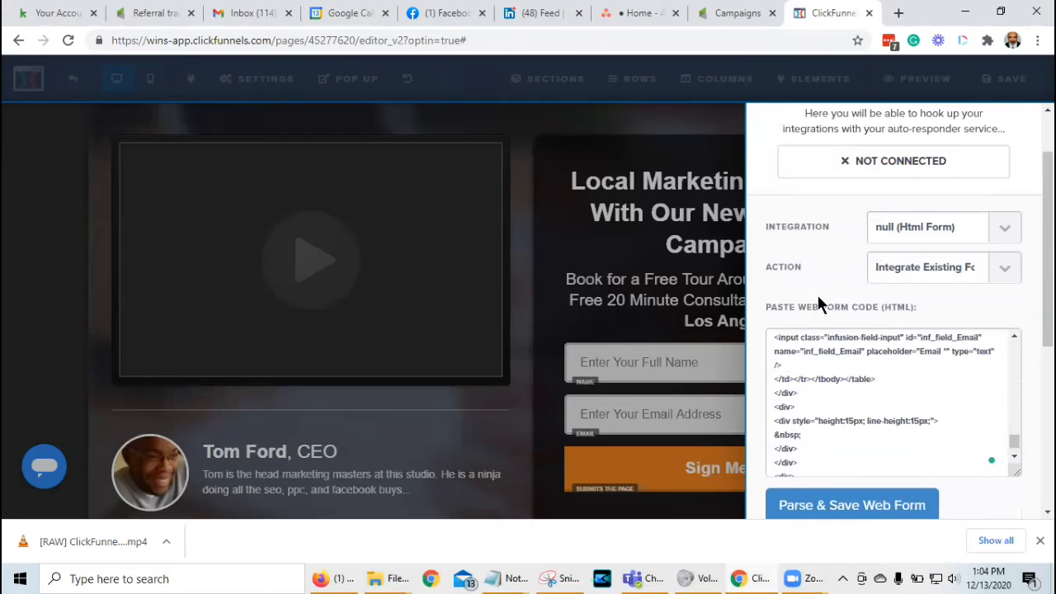
{"action": "scroll", "coordinate": [818, 304], "scroll_direction": "up", "scroll_amount": 1}
{"action": "scroll", "coordinate": [834, 347], "scroll_direction": "down", "scroll_amount": 3}
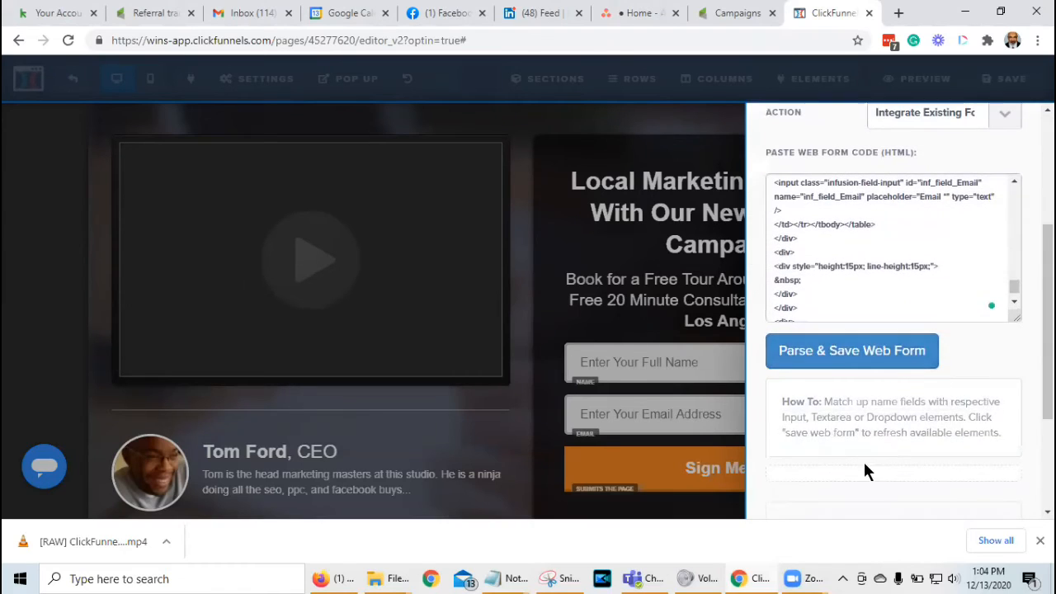
{"action": "left_click", "coordinate": [855, 353]}
Sync inf_field_FirstName with the name input and inf_field_Email with the email input.
{"action": "scroll", "coordinate": [978, 361], "scroll_direction": "down", "scroll_amount": 3}
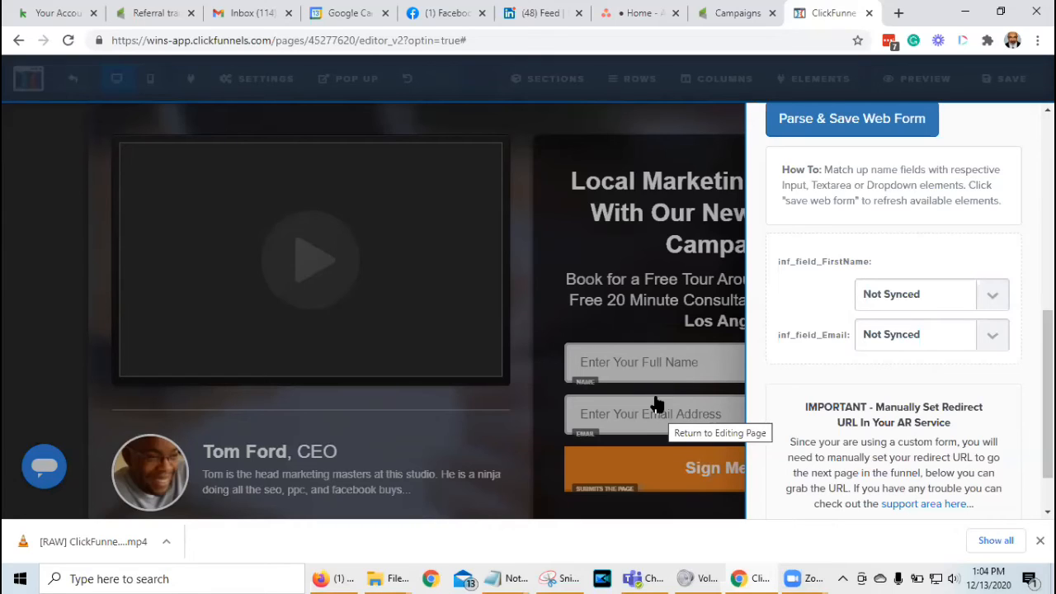
{"action": "left_click", "coordinate": [936, 298]}
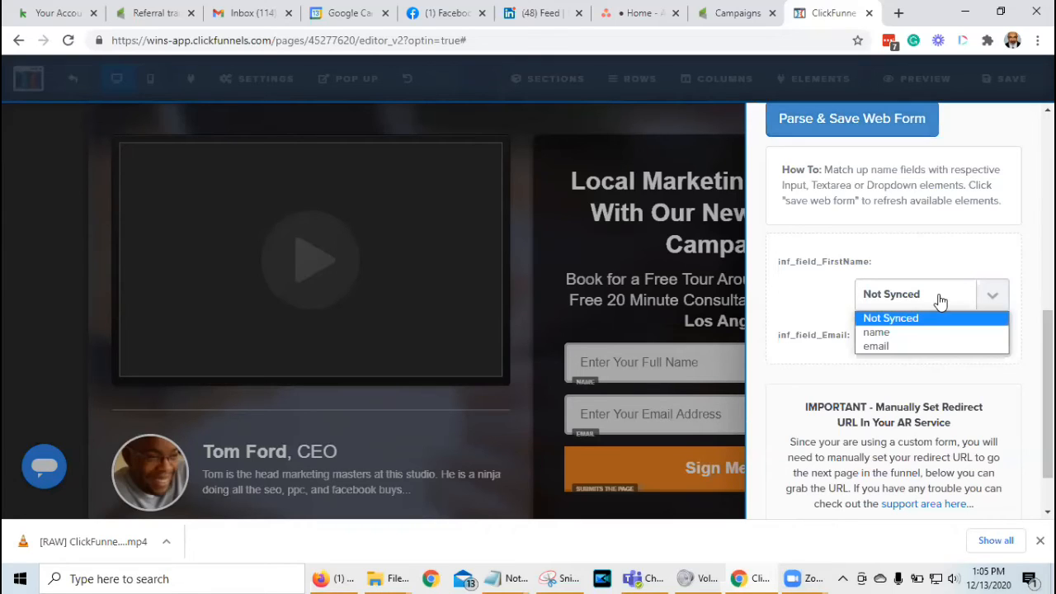
{"action": "left_click", "coordinate": [904, 335]}
{"action": "left_click", "coordinate": [907, 346]}
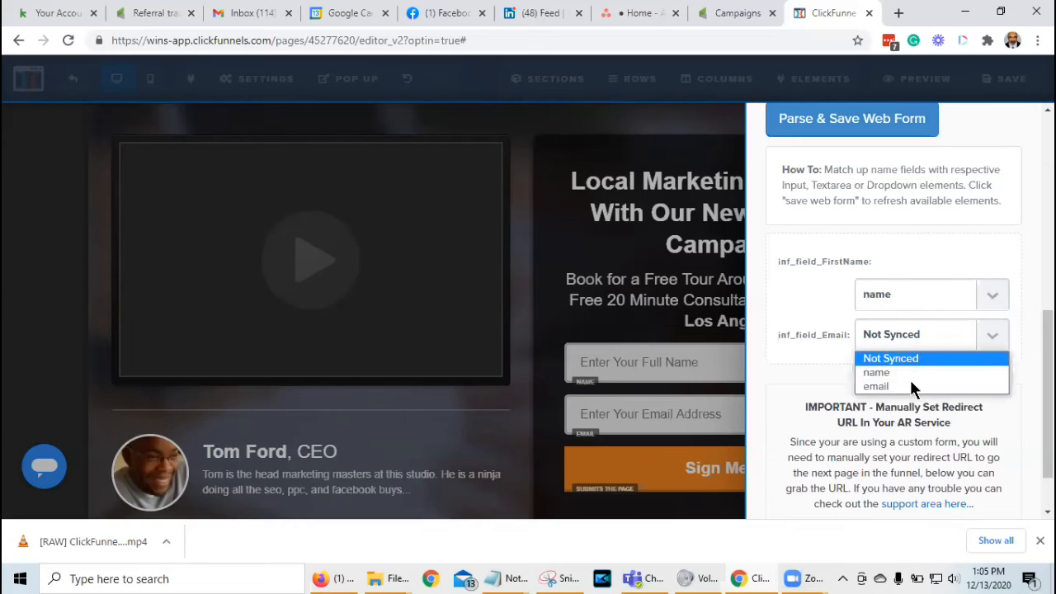
{"action": "left_click", "coordinate": [876, 384]}
{"action": "scroll", "coordinate": [829, 357], "scroll_direction": "down", "scroll_amount": 1}
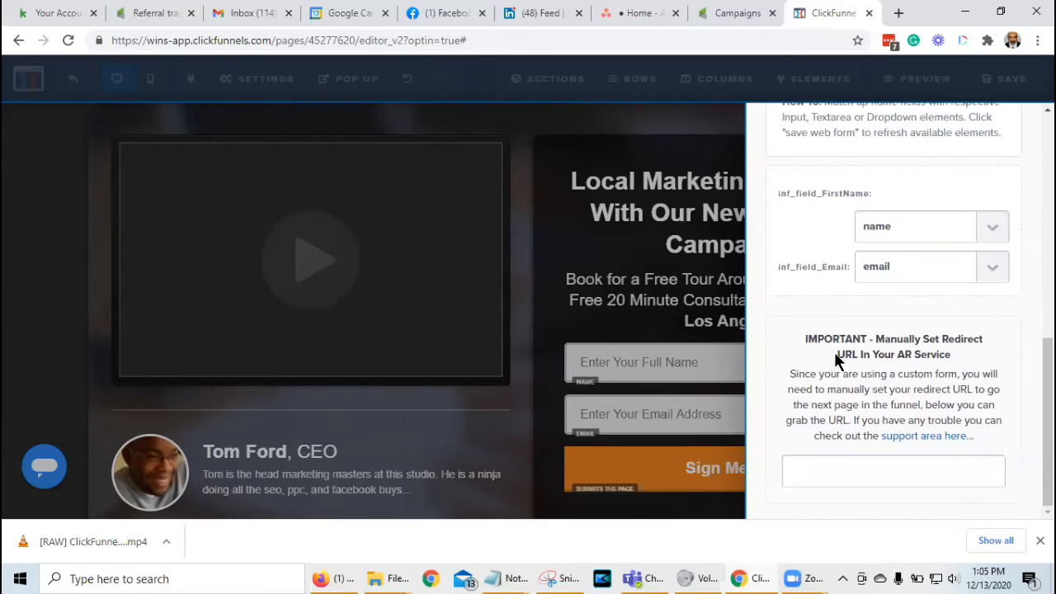
Review the synced email integration settings, close them and save the landing page.
{"action": "scroll", "coordinate": [831, 359], "scroll_direction": "up", "scroll_amount": 3}
{"action": "scroll", "coordinate": [825, 396], "scroll_direction": "down", "scroll_amount": 3}
{"action": "scroll", "coordinate": [843, 308], "scroll_direction": "up", "scroll_amount": 5}
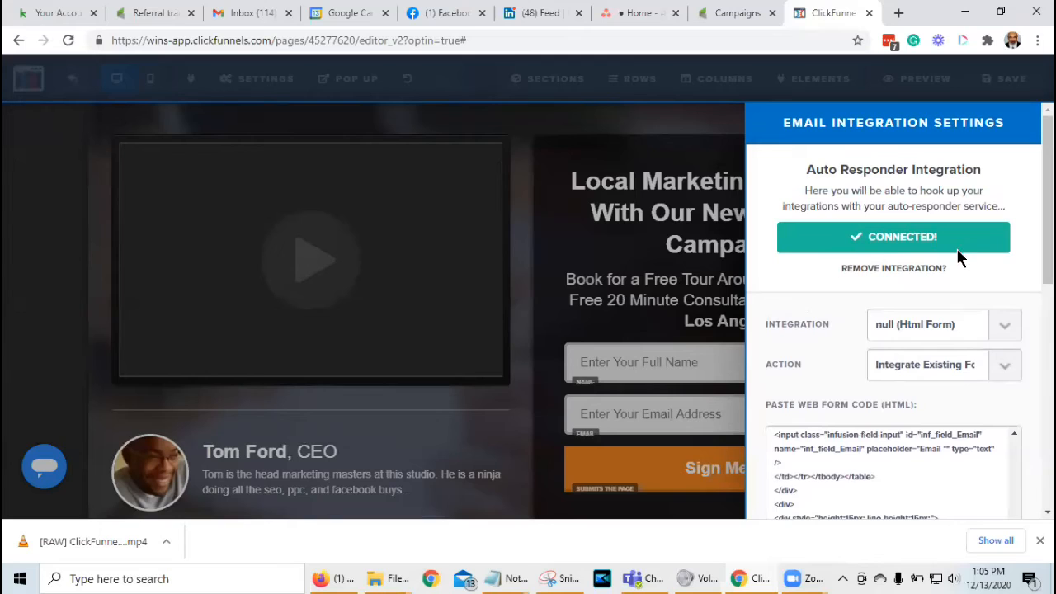
{"action": "left_click", "coordinate": [679, 278]}
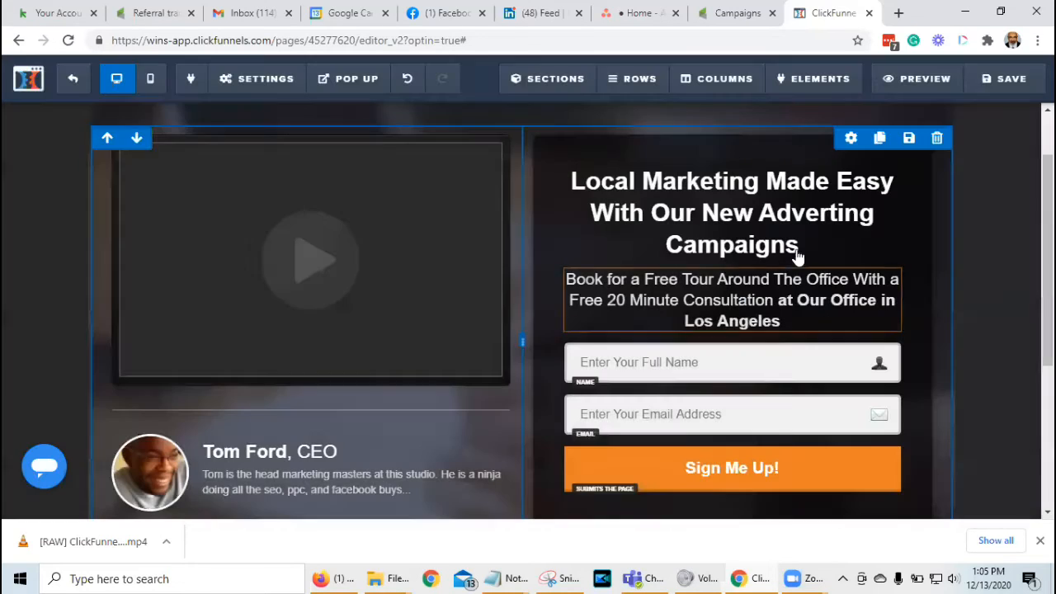
{"action": "left_click", "coordinate": [1015, 83]}
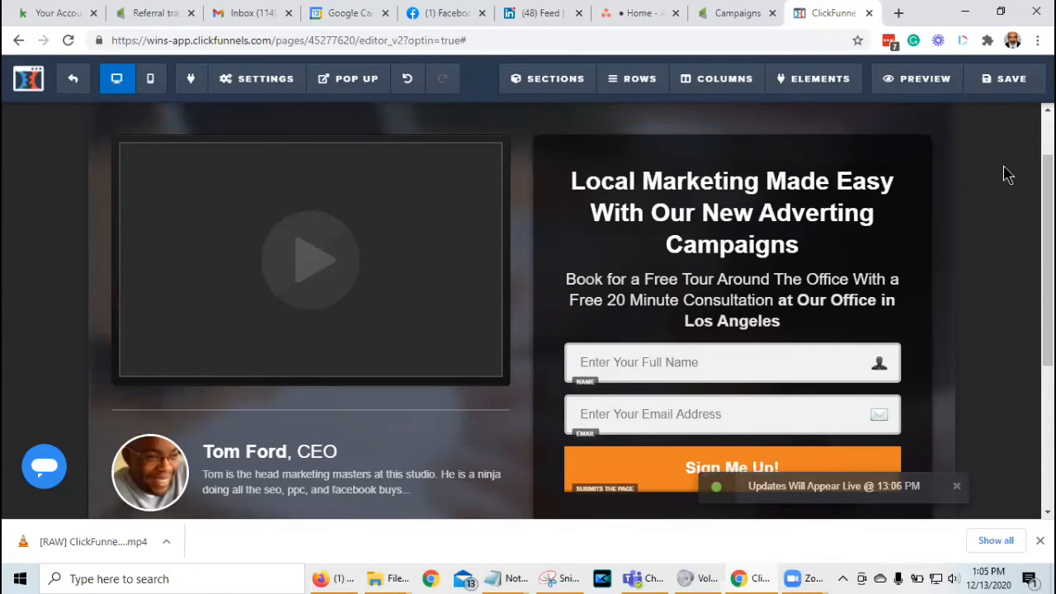
{"action": "left_click", "coordinate": [1012, 82]}
{"action": "mouse_move", "coordinate": [512, 580]}
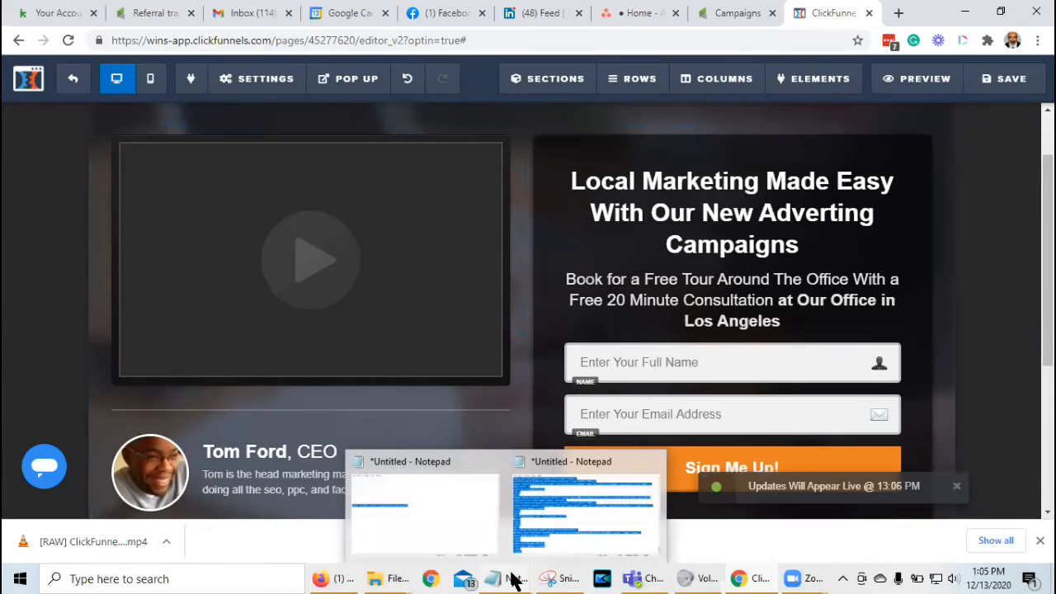
{"action": "left_click", "coordinate": [467, 538]}
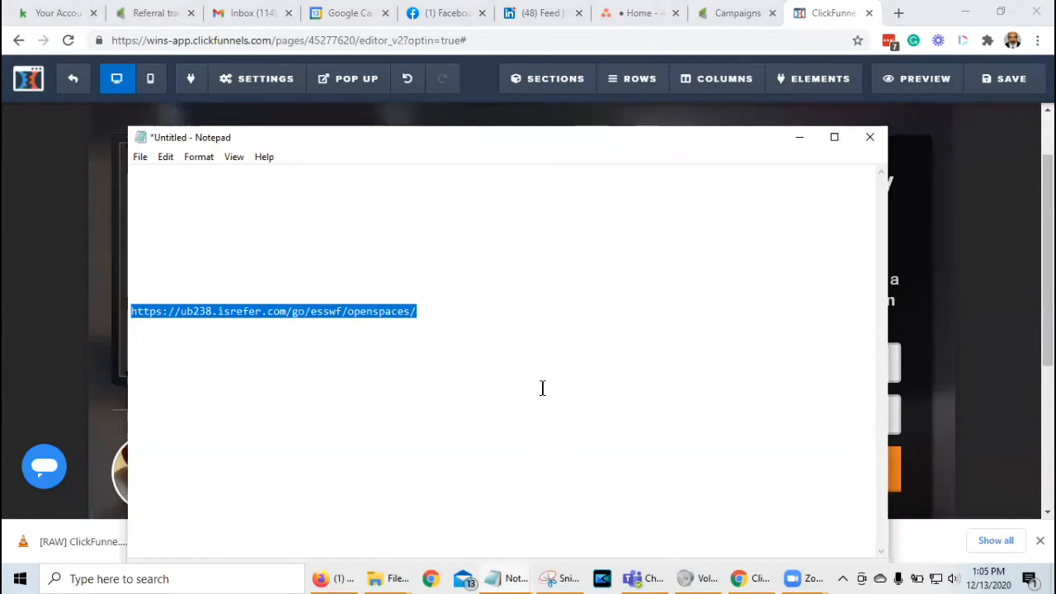
{"action": "left_click", "coordinate": [536, 363]}
{"action": "left_click_drag", "start_coordinate": [505, 325], "coordinate": [110, 313]}
{"action": "key", "text": "ctrl+c"}
Return to Chrome and load the copied referral link in a new incognito window.
{"action": "left_click", "coordinate": [1006, 80]}
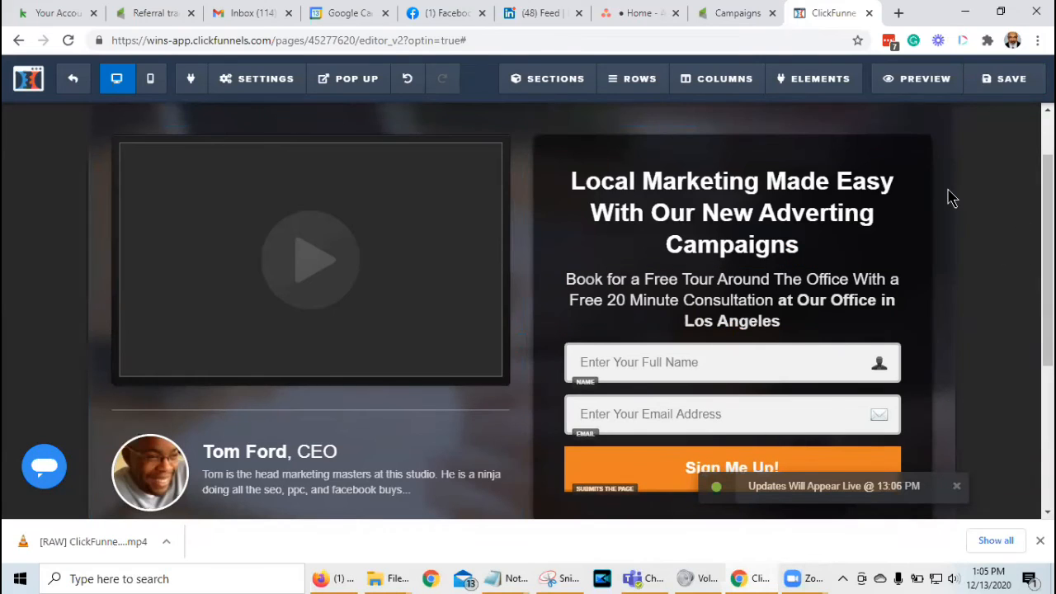
{"action": "left_click", "coordinate": [1036, 41]}
{"action": "left_click", "coordinate": [957, 97]}
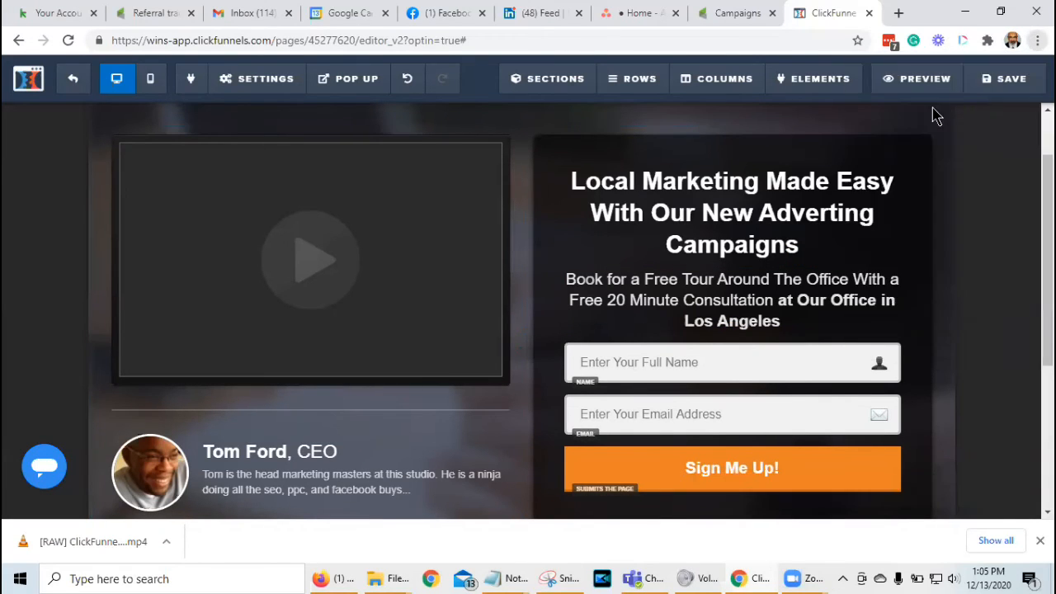
{"action": "key", "text": "ctrl+v"}
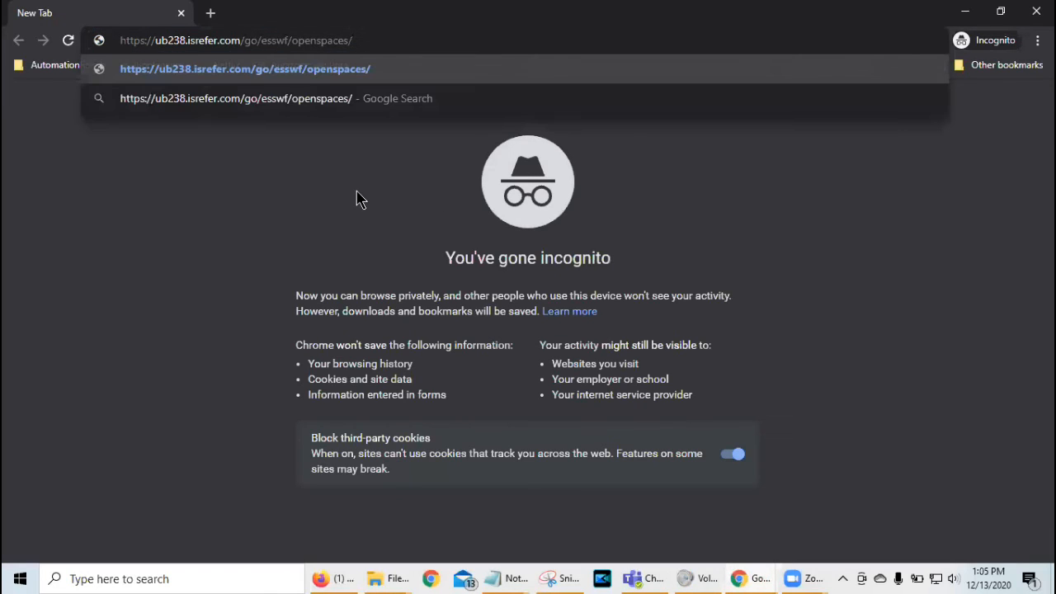
{"action": "key", "text": "Return"}
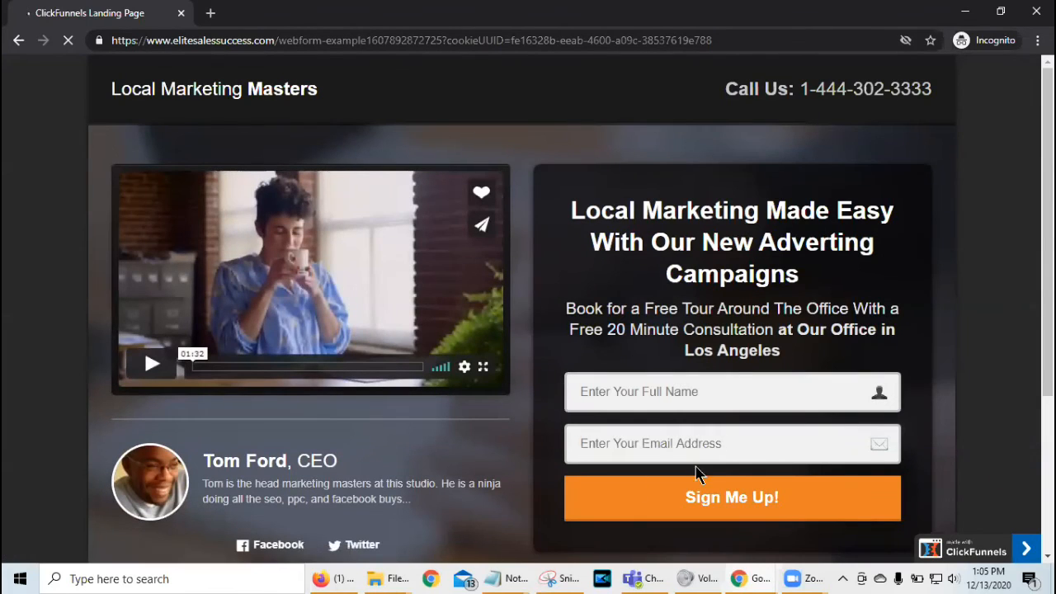
Fill in the landing page's opt-in form with a test contact's name and email address, and submit it.
{"action": "left_click", "coordinate": [677, 391]}
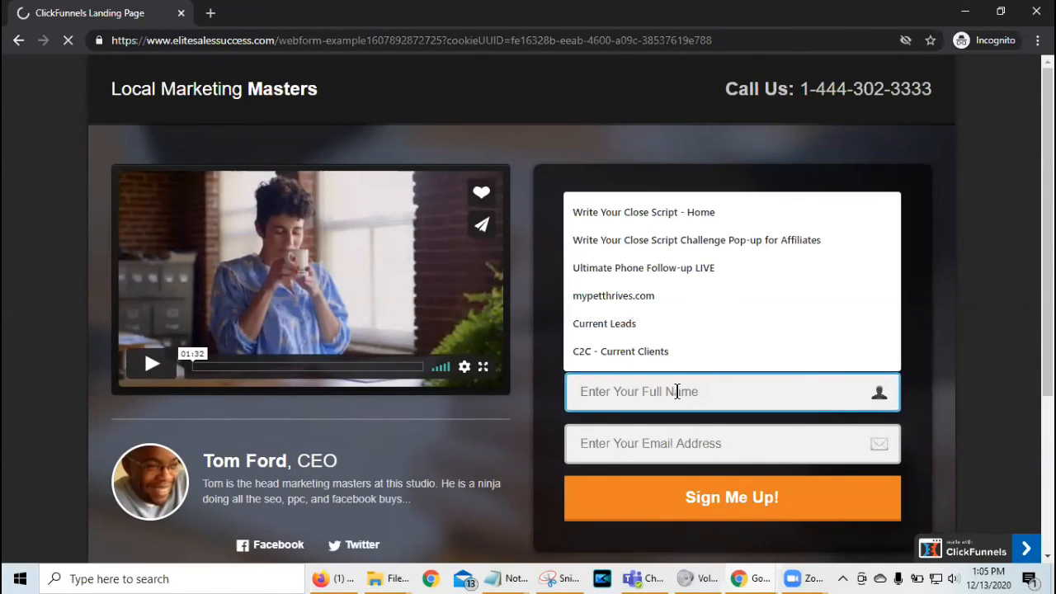
{"action": "left_click", "coordinate": [533, 428]}
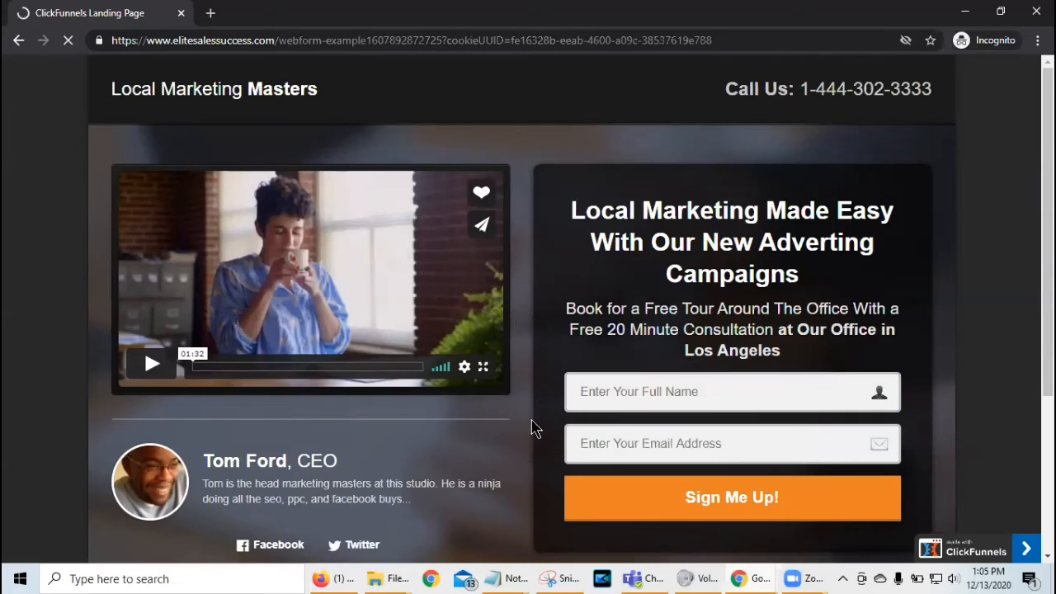
{"action": "left_click", "coordinate": [629, 395]}
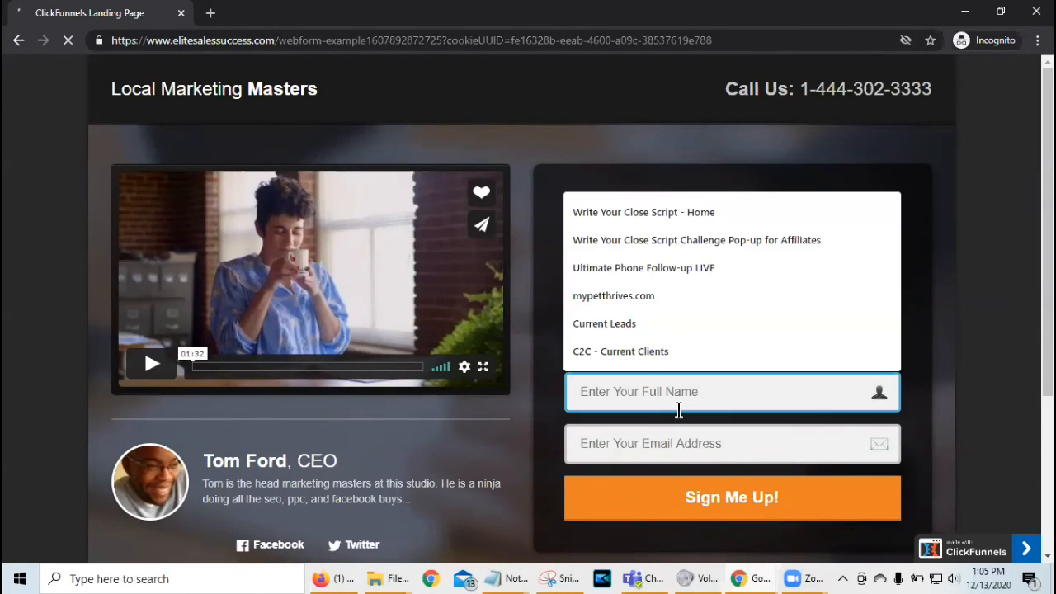
{"action": "type", "text": "Abraham"}
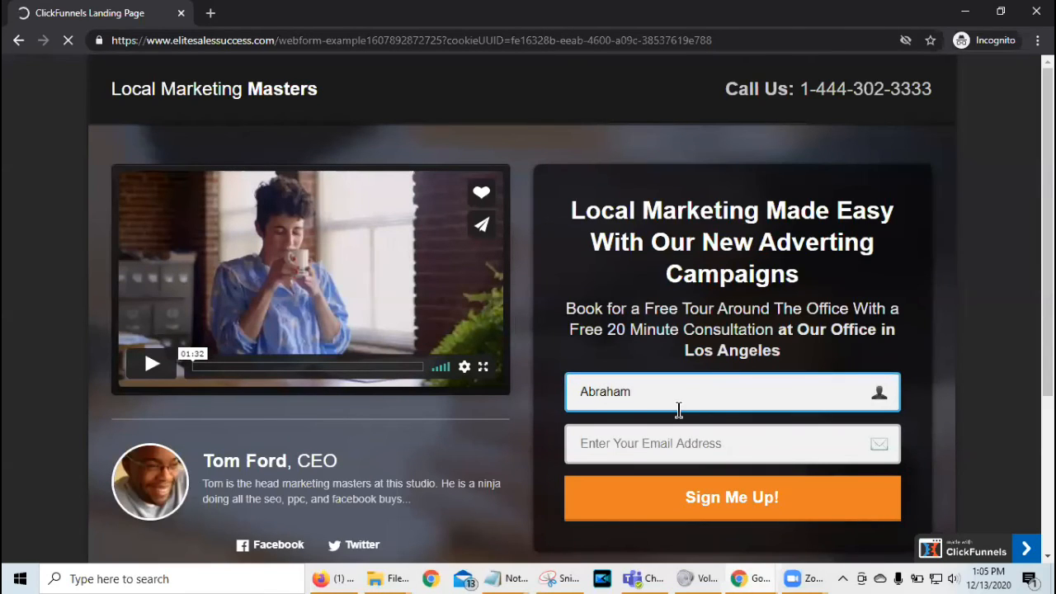
{"action": "key", "text": "Tab"}
{"action": "type", "text": "ab"}
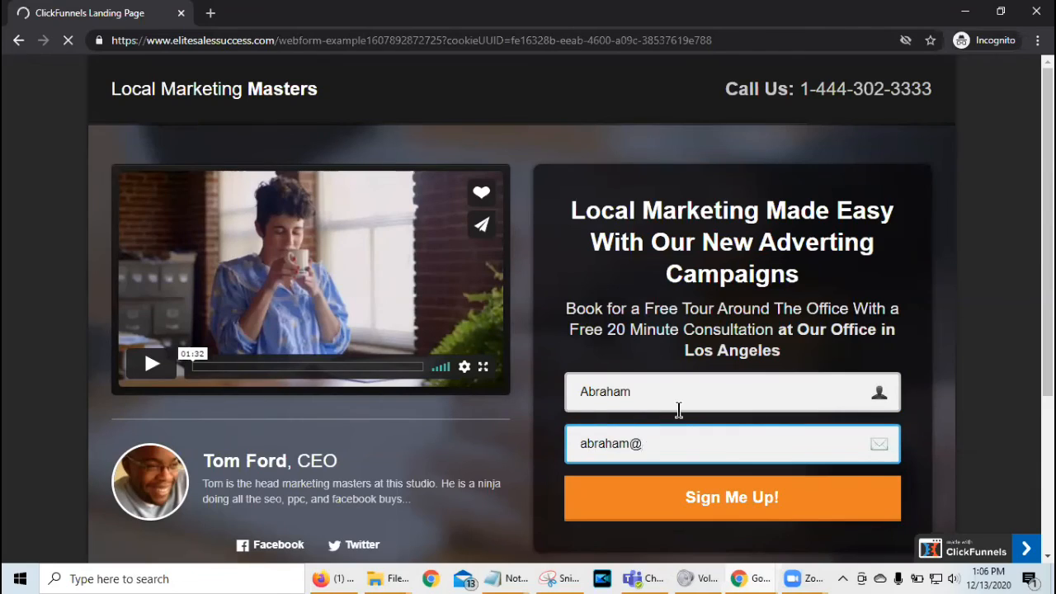
{"action": "type", "text": "ln.com"}
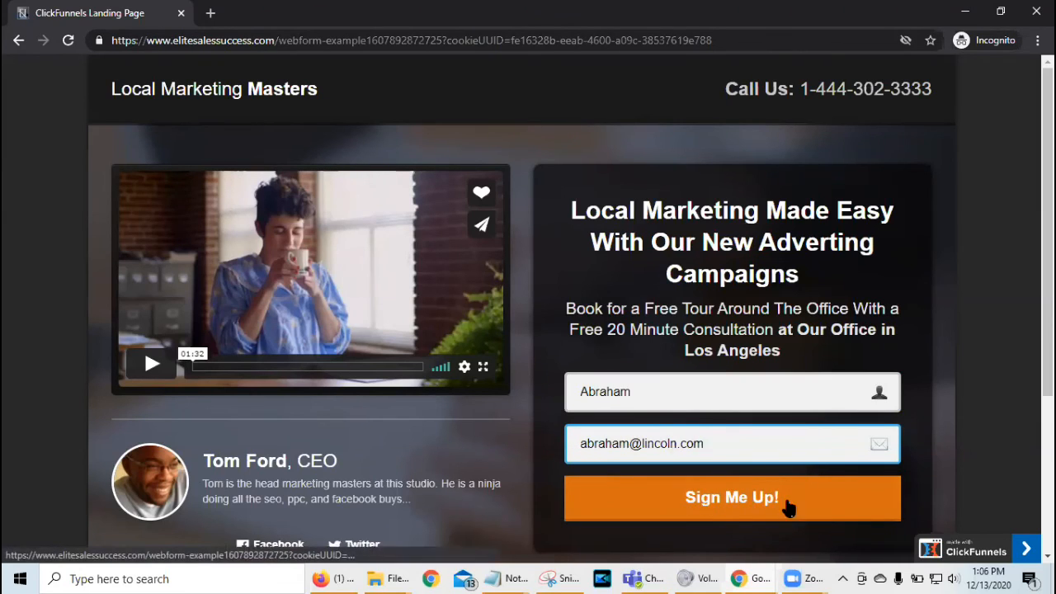
{"action": "left_click", "coordinate": [759, 505]}
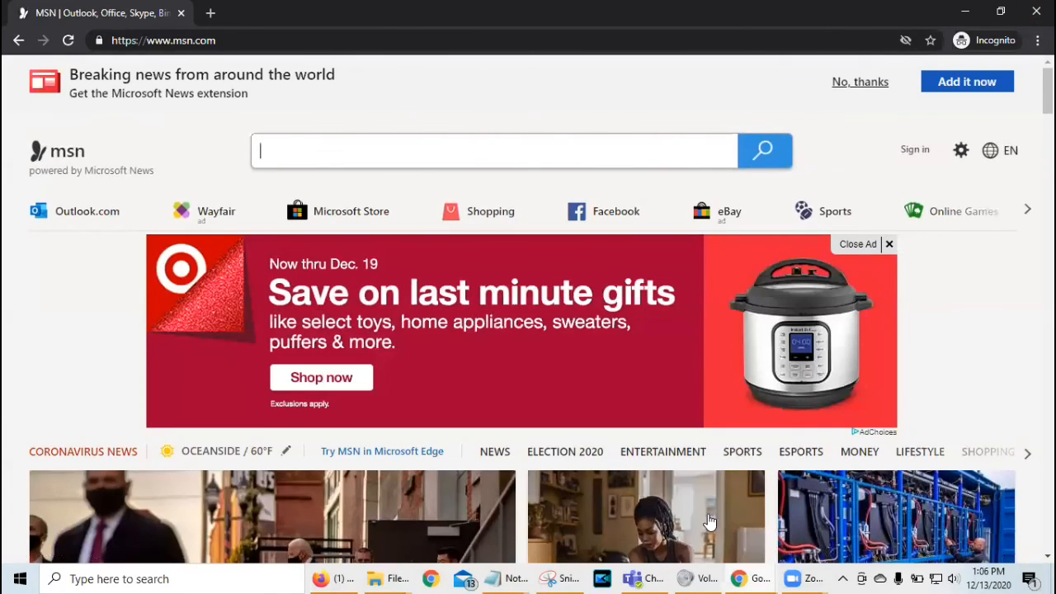
Switch back to the Infusionsoft tab in the regular Chrome window and open the CRM contact search.
{"action": "mouse_move", "coordinate": [740, 577]}
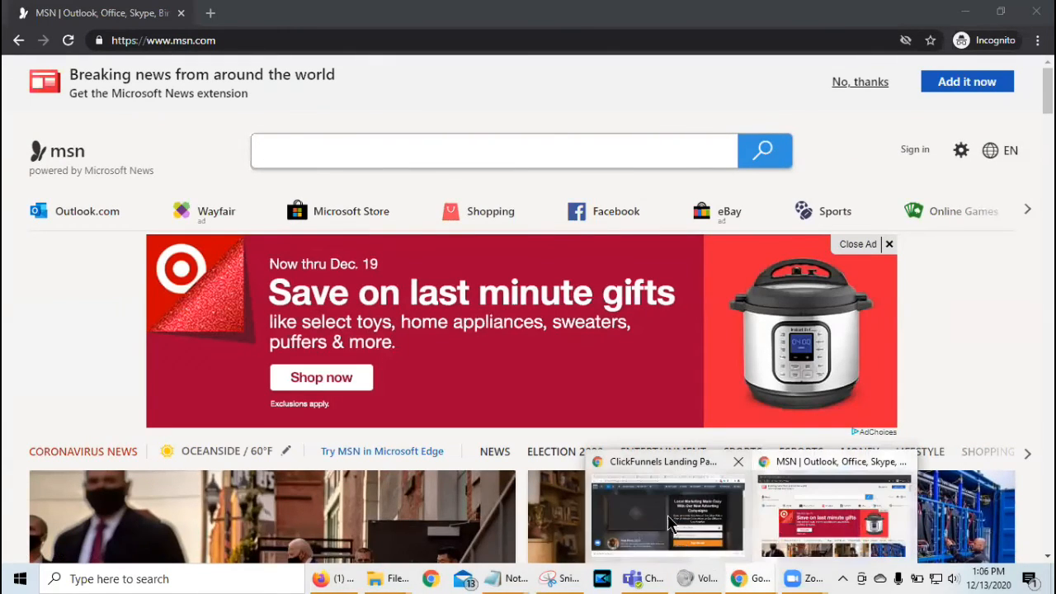
{"action": "left_click", "coordinate": [670, 522]}
{"action": "left_click", "coordinate": [142, 13]}
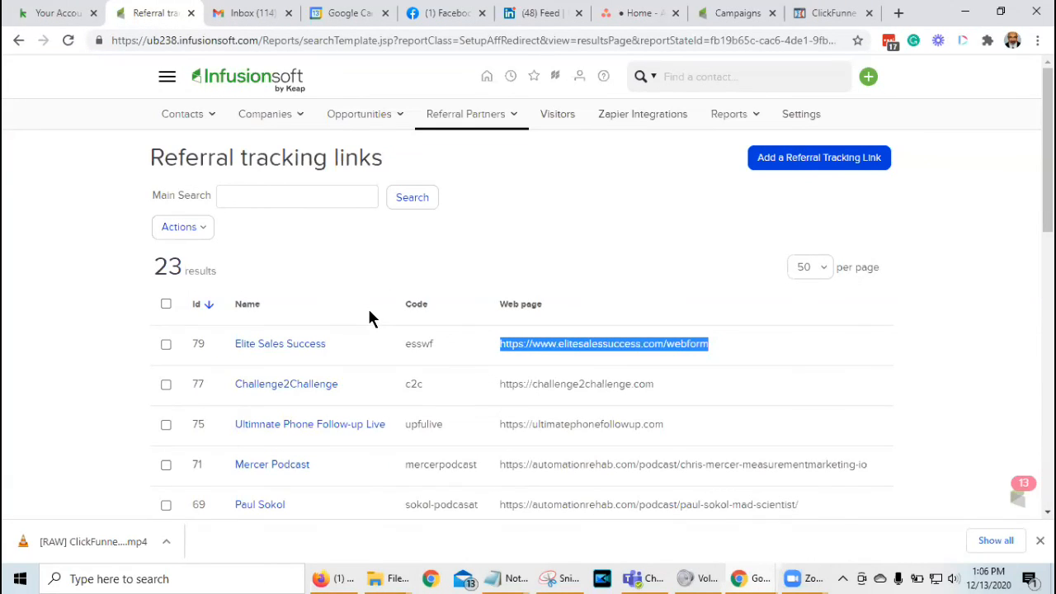
{"action": "left_click", "coordinate": [149, 70]}
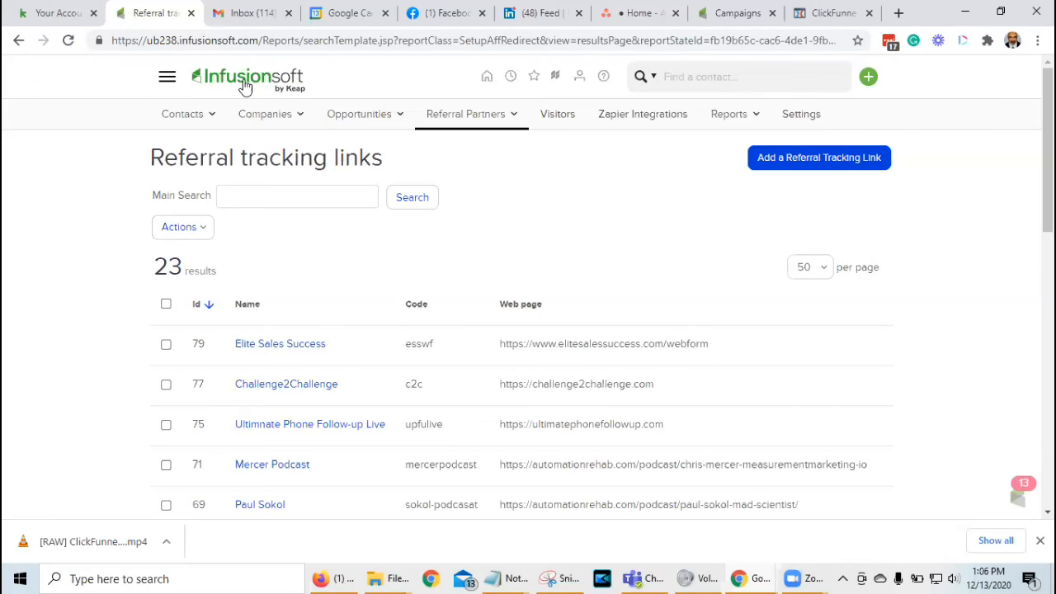
{"action": "left_click", "coordinate": [167, 77]}
{"action": "left_click", "coordinate": [338, 152]}
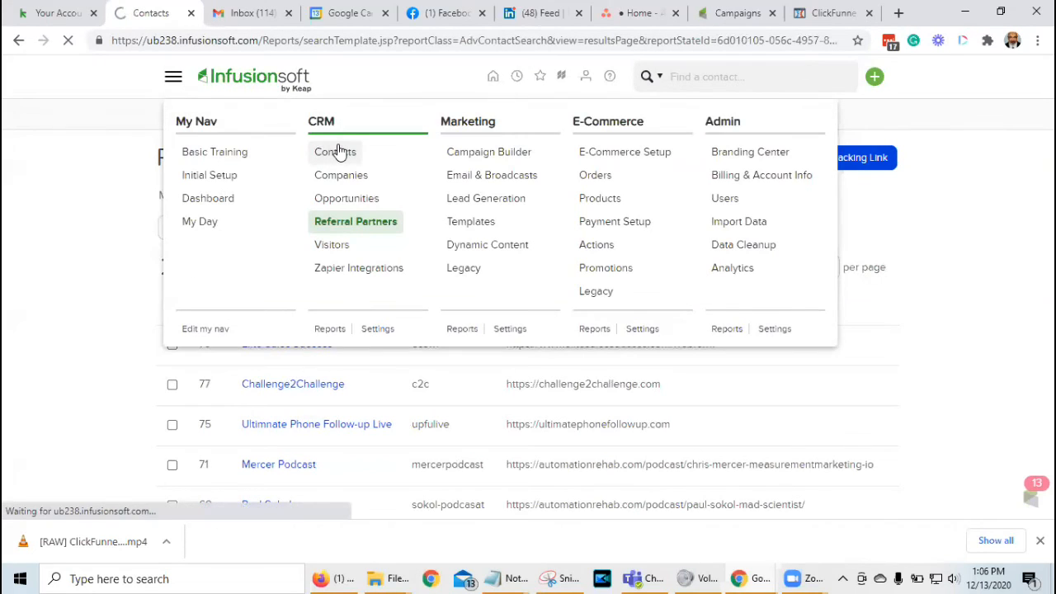
Search the contacts by the beginning of the test contact's email address, leaving the first name criterion empty.
{"action": "left_click", "coordinate": [355, 372]}
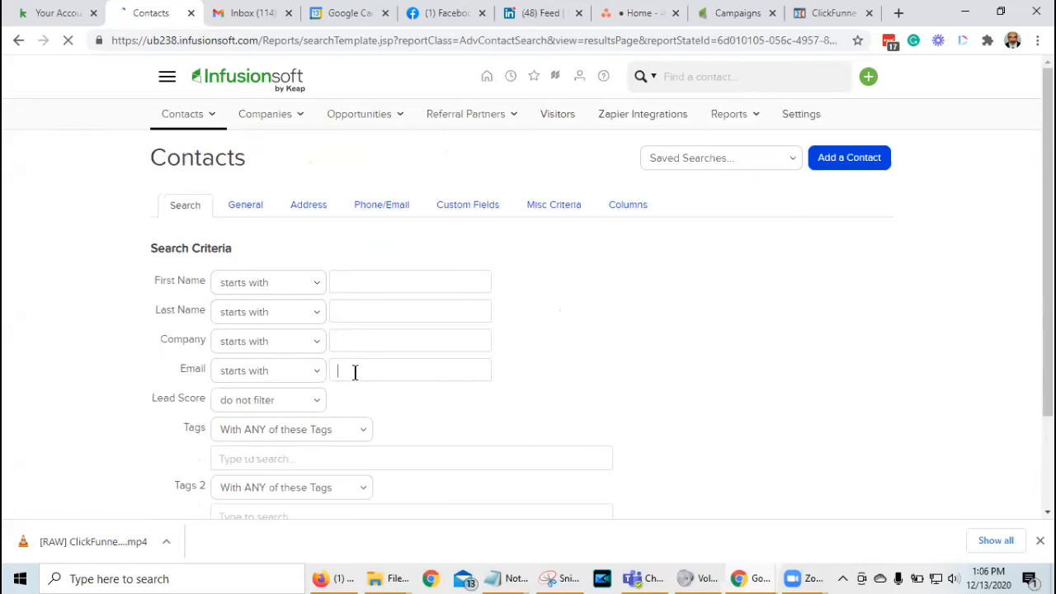
{"action": "type", "text": "abrah"}
{"action": "key", "text": "BackSpace"}
{"action": "key", "text": "BackSpace"}
{"action": "key", "text": "BackSpace"}
{"action": "key", "text": "BackSpace"}
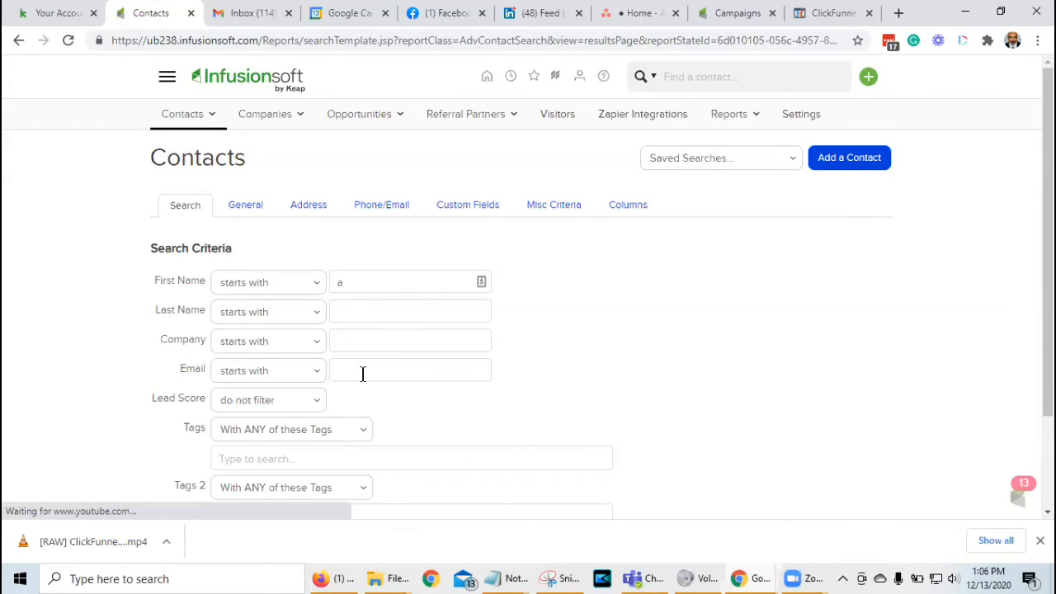
{"action": "left_click", "coordinate": [362, 374]}
{"action": "type", "text": "abrah"}
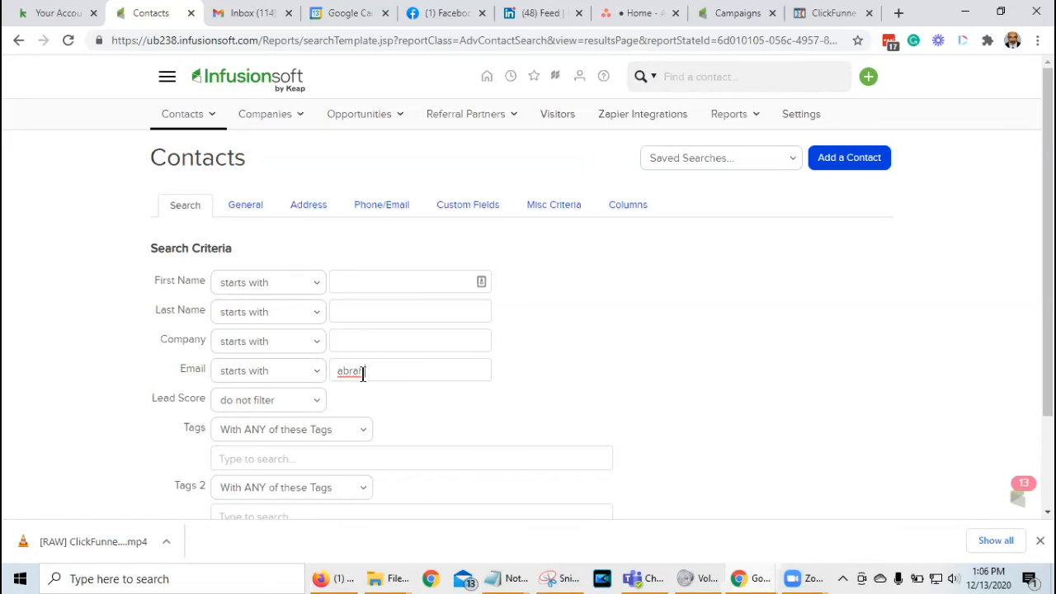
{"action": "scroll", "coordinate": [213, 398], "scroll_direction": "down", "scroll_amount": 2}
{"action": "left_click", "coordinate": [180, 441]}
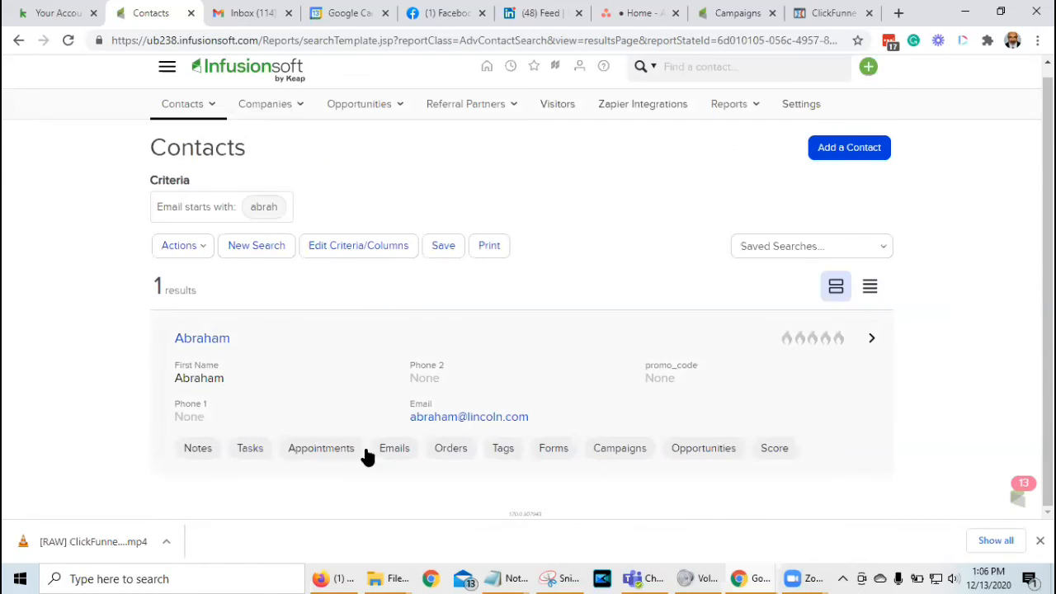
Open the test contact's record and check the current referral partner in its Referral Partner Tracking.
{"action": "left_click", "coordinate": [207, 342]}
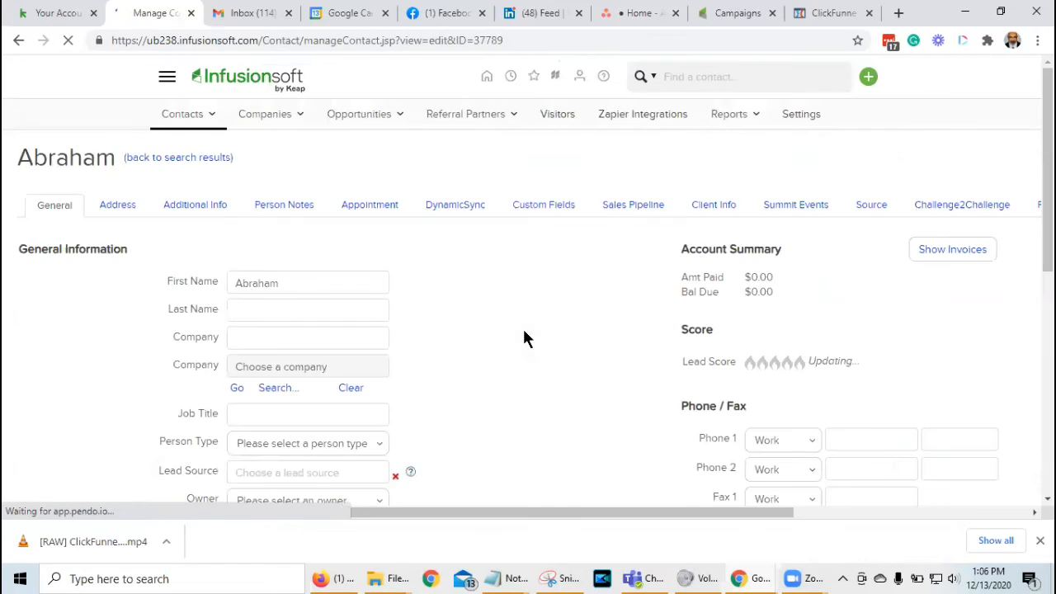
{"action": "scroll", "coordinate": [510, 330], "scroll_direction": "down", "scroll_amount": 10}
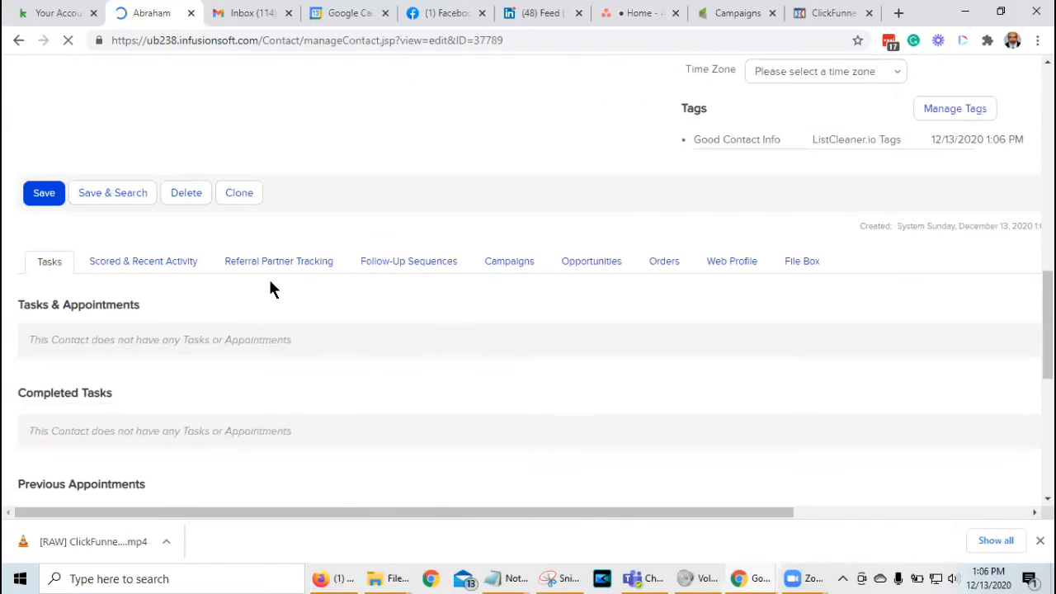
{"action": "left_click", "coordinate": [276, 271]}
{"action": "left_click_drag", "start_coordinate": [110, 403], "coordinate": [19, 412]}
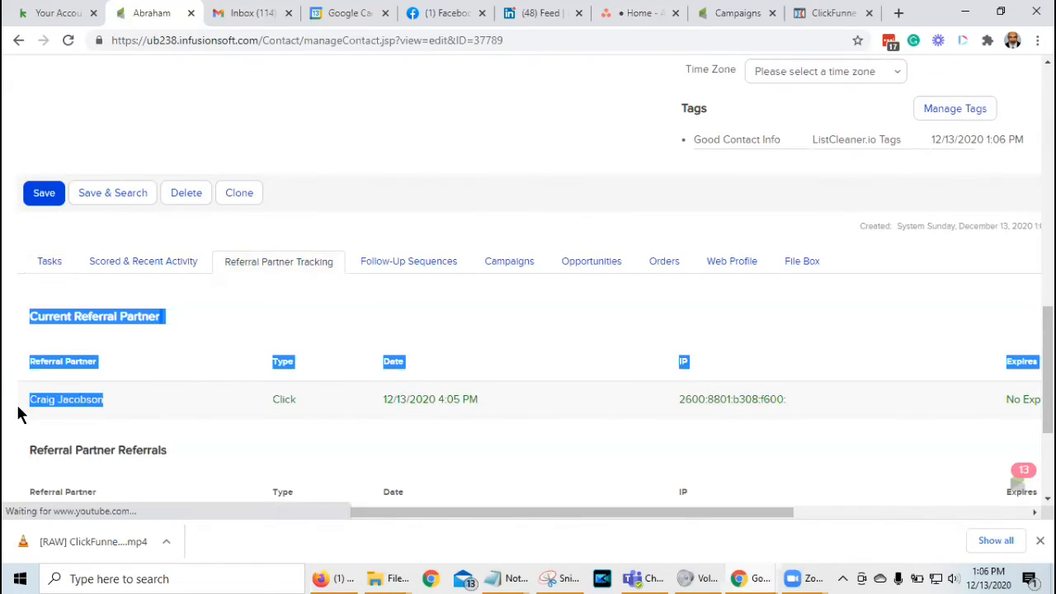